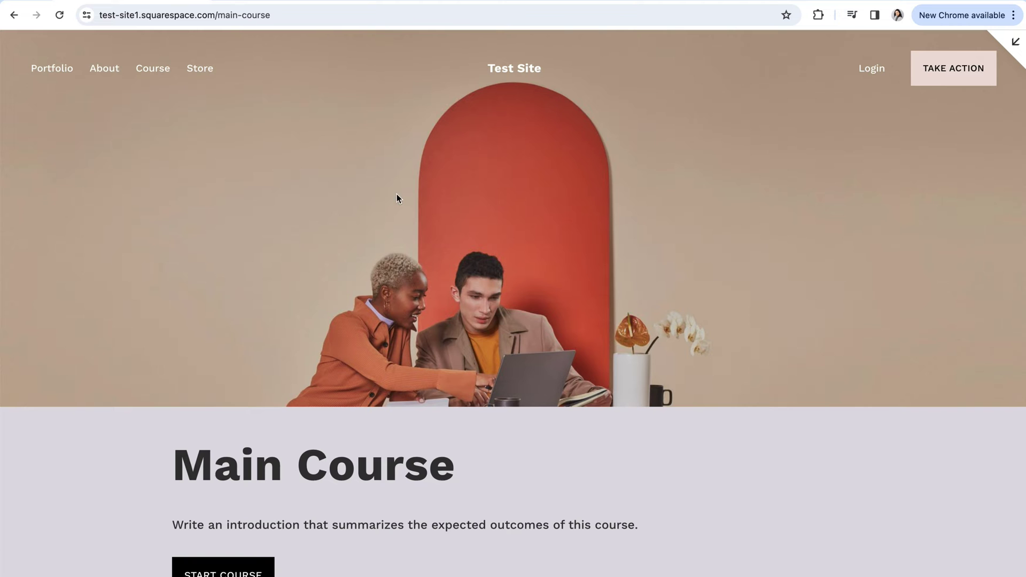
- Scroll through the live Main Course page's Chapters 1–3 and their lessons
{"action": "scroll", "coordinate": [524, 396], "scroll_direction": "down", "scroll_amount": 3}
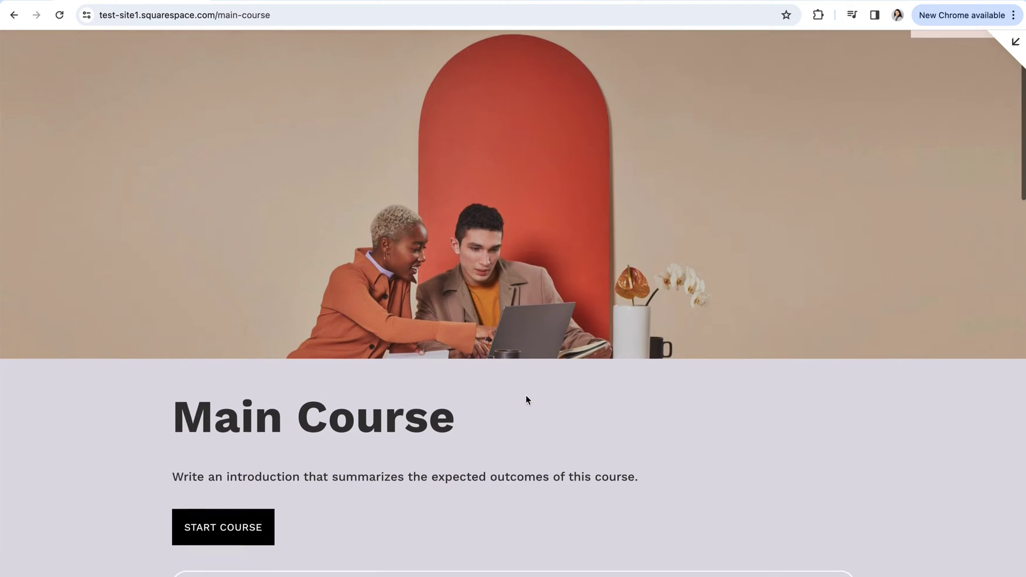
{"action": "scroll", "coordinate": [526, 396], "scroll_direction": "down", "scroll_amount": 3}
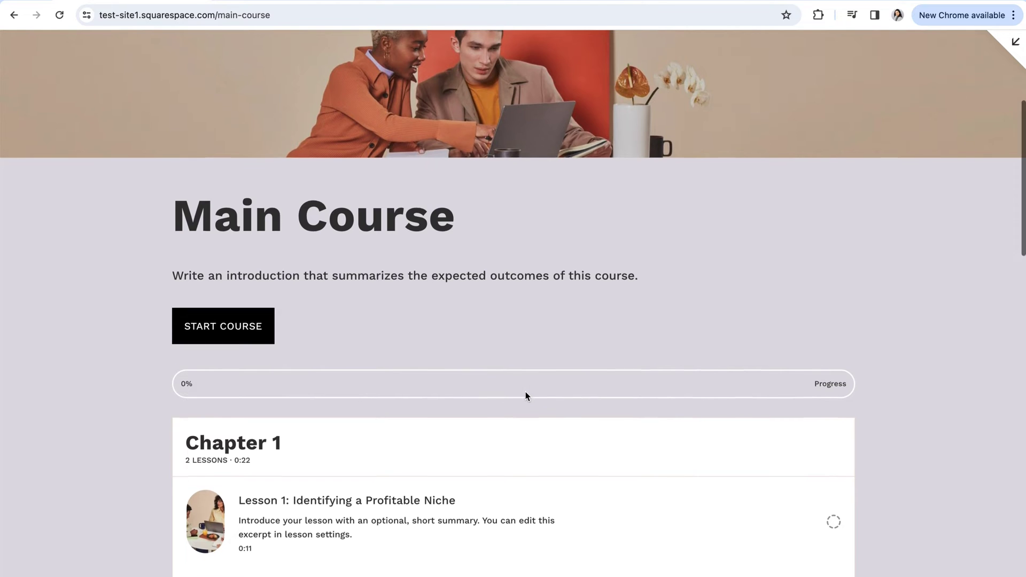
{"action": "scroll", "coordinate": [526, 396], "scroll_direction": "down", "scroll_amount": 3}
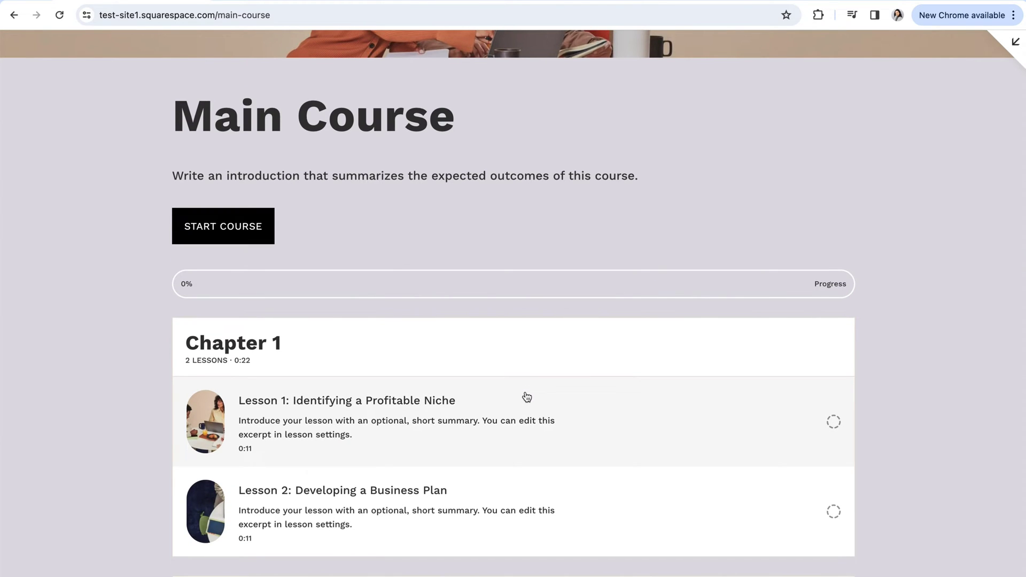
{"action": "scroll", "coordinate": [527, 396], "scroll_direction": "down", "scroll_amount": 3}
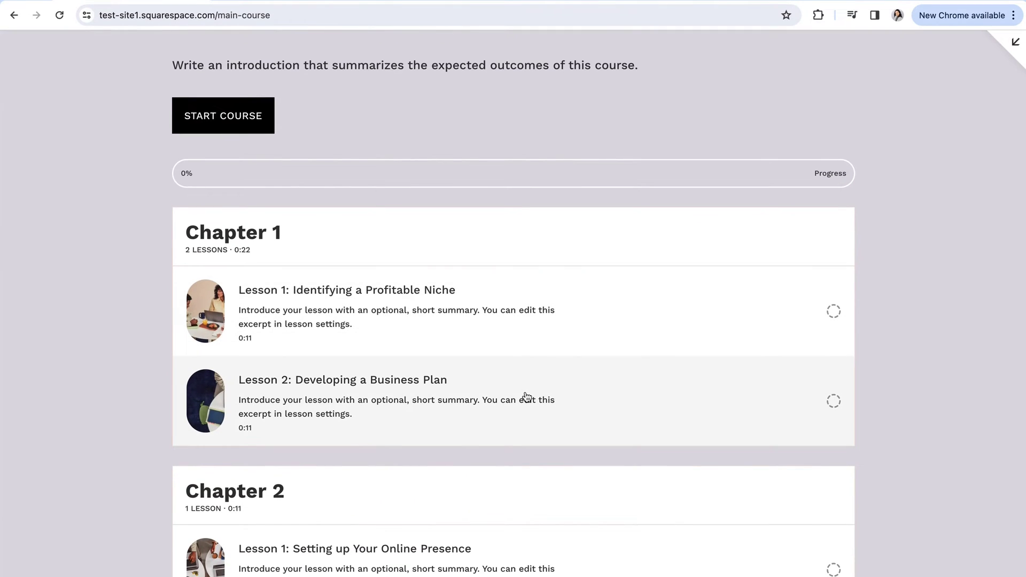
{"action": "scroll", "coordinate": [527, 396], "scroll_direction": "down", "scroll_amount": 6}
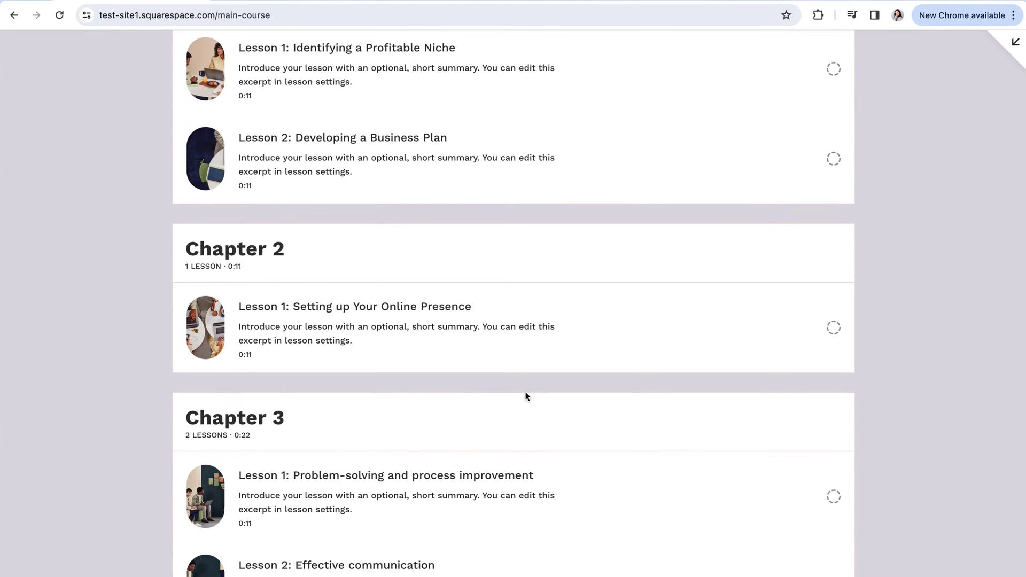
{"action": "scroll", "coordinate": [527, 396], "scroll_direction": "down", "scroll_amount": 6}
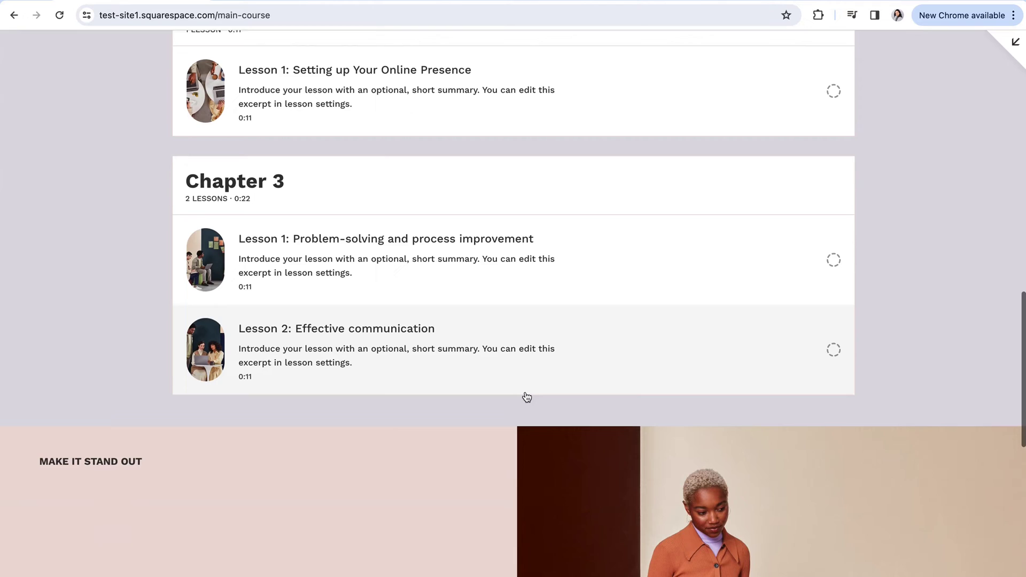
{"action": "scroll", "coordinate": [527, 396], "scroll_direction": "down", "scroll_amount": 5}
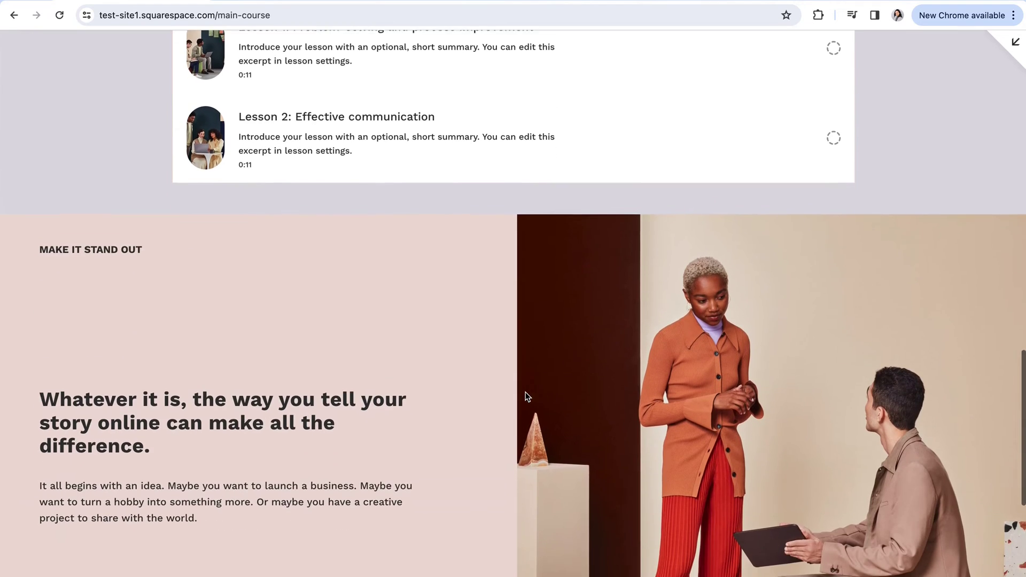
{"action": "scroll", "coordinate": [527, 396], "scroll_direction": "down", "scroll_amount": 6}
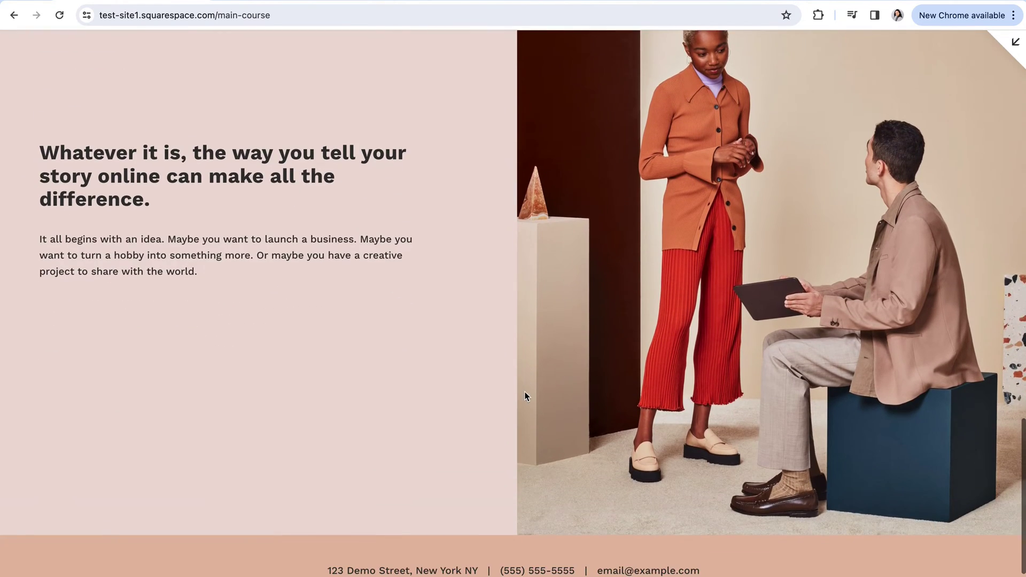
{"action": "scroll", "coordinate": [967, 490], "scroll_direction": "up", "scroll_amount": 3}
{"action": "left_click_drag", "start_coordinate": [1014, 489], "coordinate": [1000, 272]}
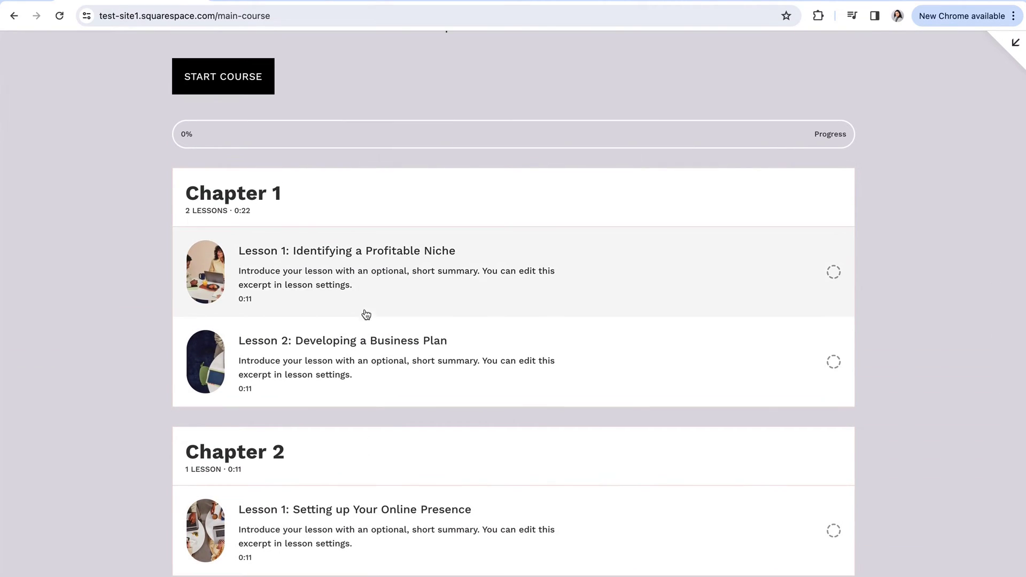
{"action": "scroll", "coordinate": [369, 318], "scroll_direction": "up", "scroll_amount": 1}
{"action": "scroll", "coordinate": [347, 220], "scroll_direction": "up", "scroll_amount": 1}
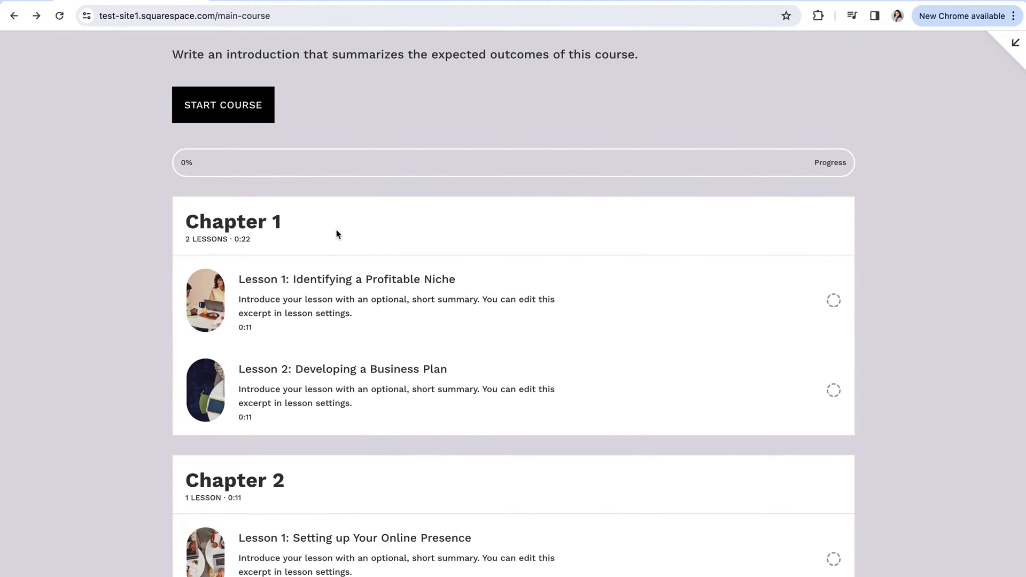
{"action": "scroll", "coordinate": [414, 274], "scroll_direction": "down", "scroll_amount": 2}
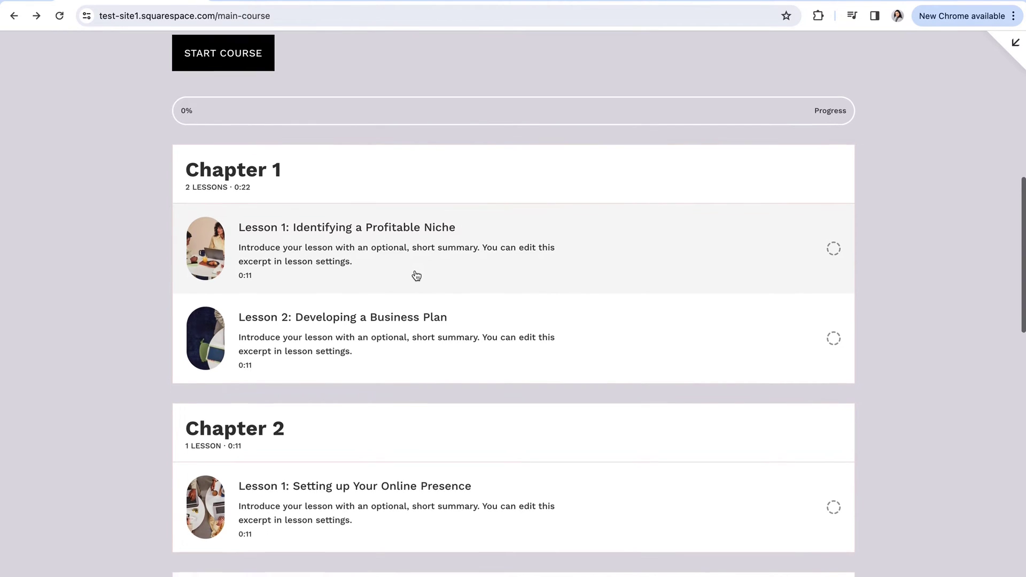
{"action": "scroll", "coordinate": [416, 274], "scroll_direction": "down", "scroll_amount": 2}
{"action": "scroll", "coordinate": [527, 166], "scroll_direction": "down", "scroll_amount": 1}
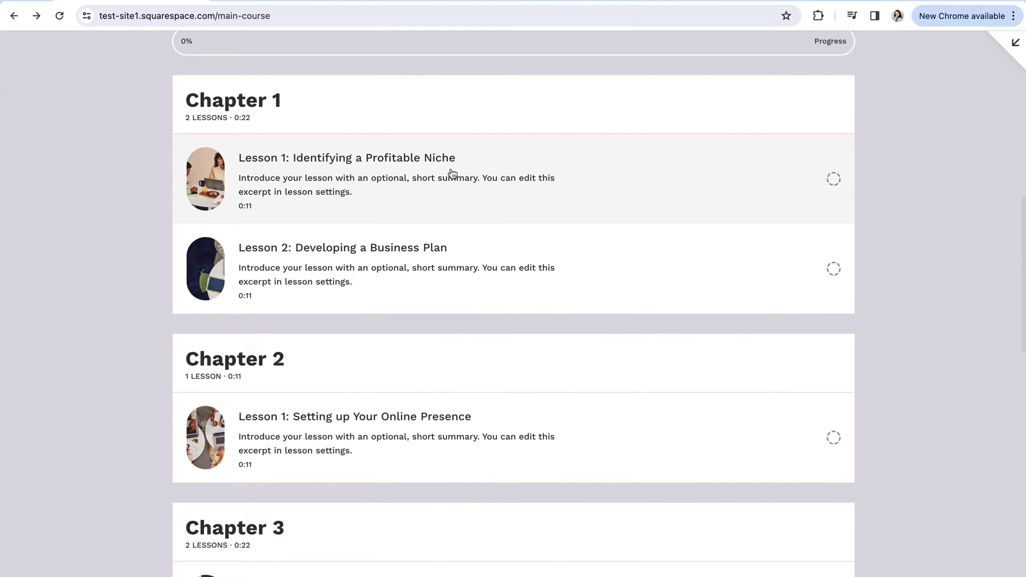
- Open Lesson 1: Identifying a Profitable Niche and close the course outline panel
{"action": "left_click", "coordinate": [366, 190]}
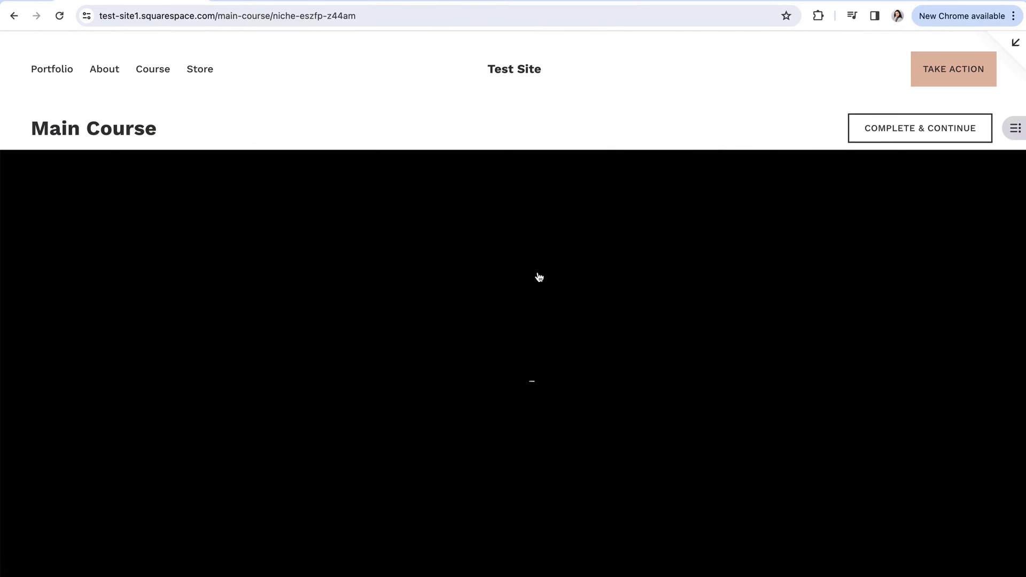
{"action": "scroll", "coordinate": [547, 290], "scroll_direction": "down", "scroll_amount": 5}
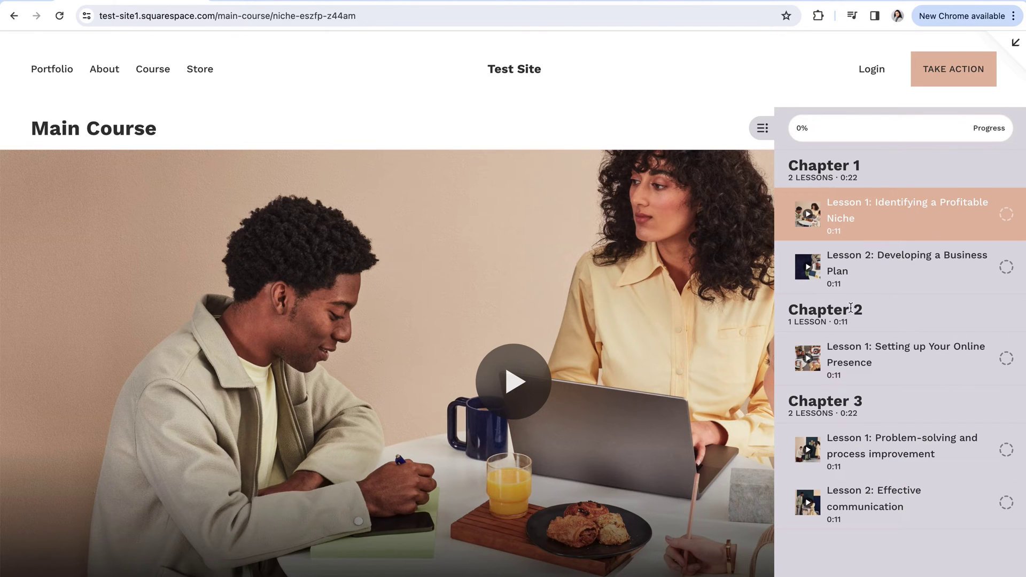
{"action": "left_click", "coordinate": [758, 132]}
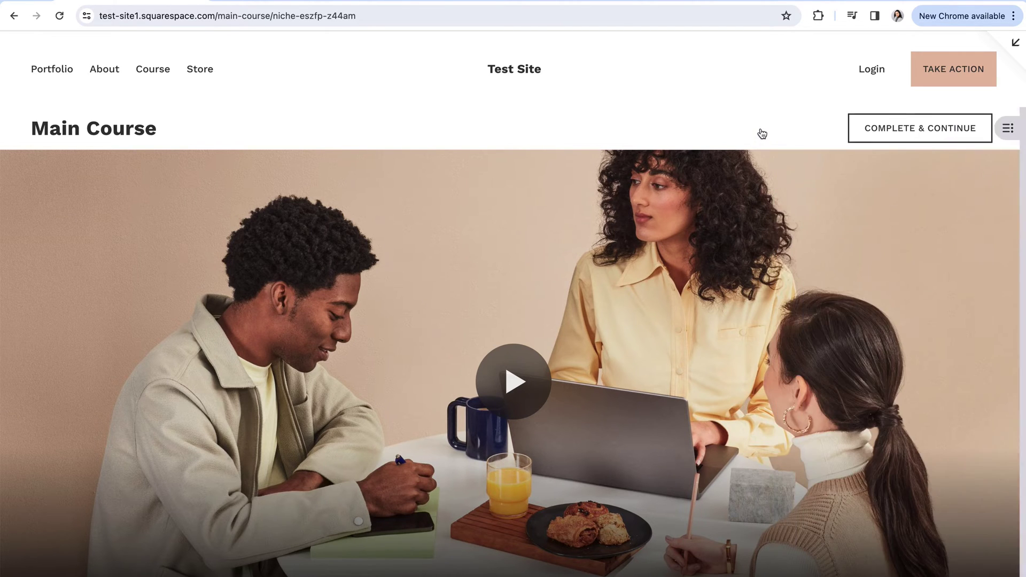
- Back in the Pages list, add an unlinked course using the card-style Course 2 template
{"action": "left_click", "coordinate": [1013, 42]}
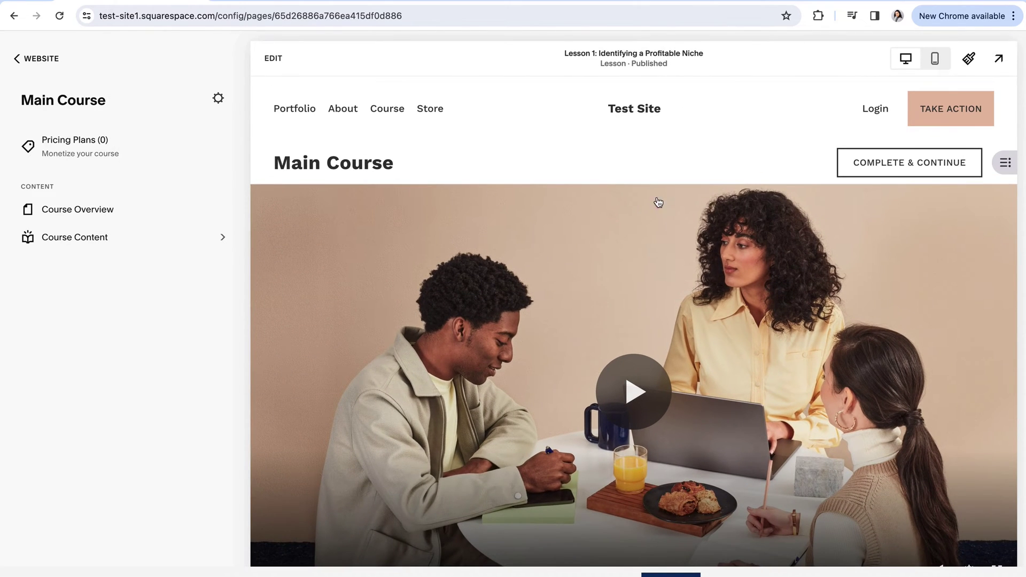
{"action": "left_click", "coordinate": [47, 61]}
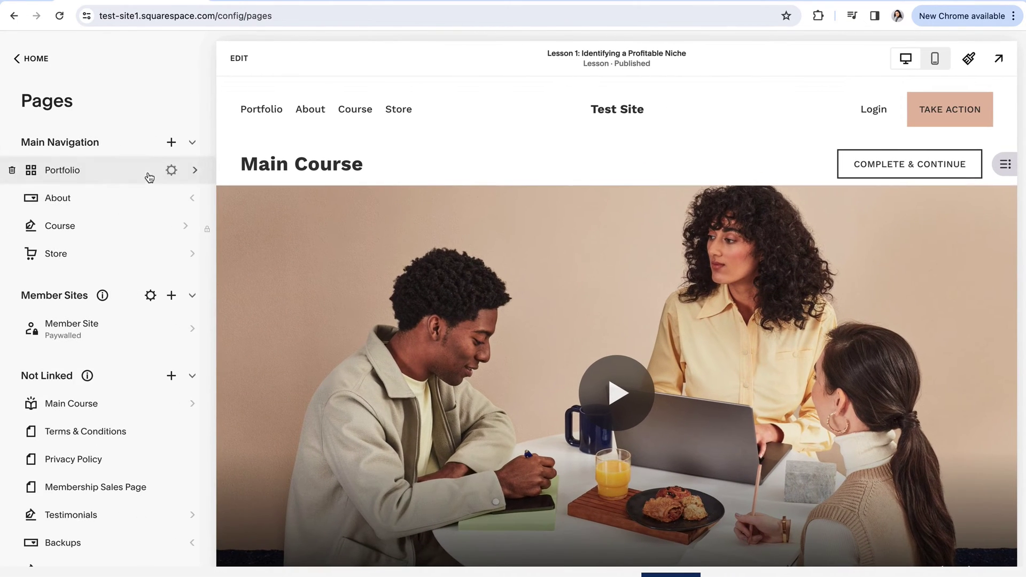
{"action": "left_click", "coordinate": [171, 342]}
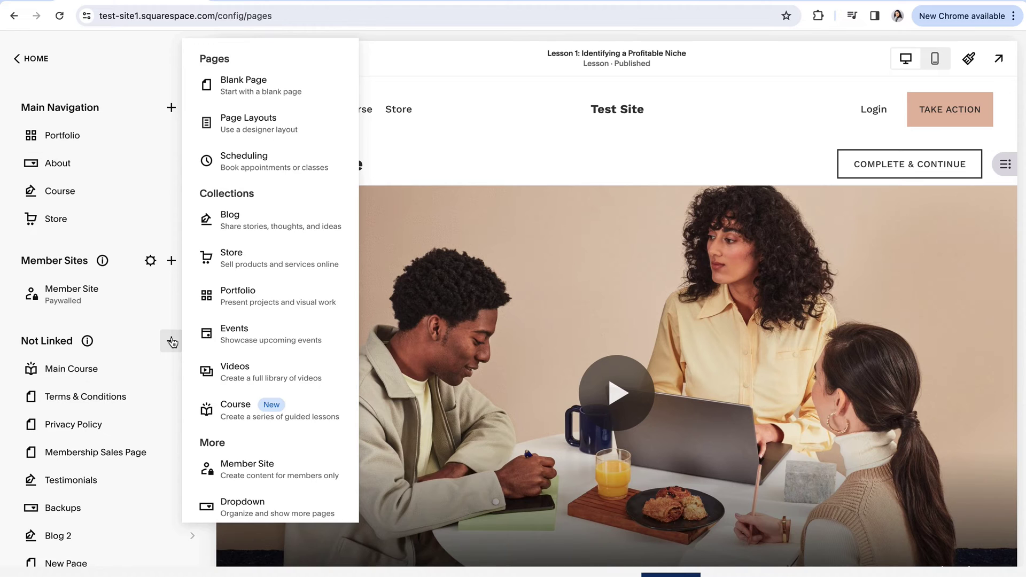
{"action": "left_click", "coordinate": [231, 421]}
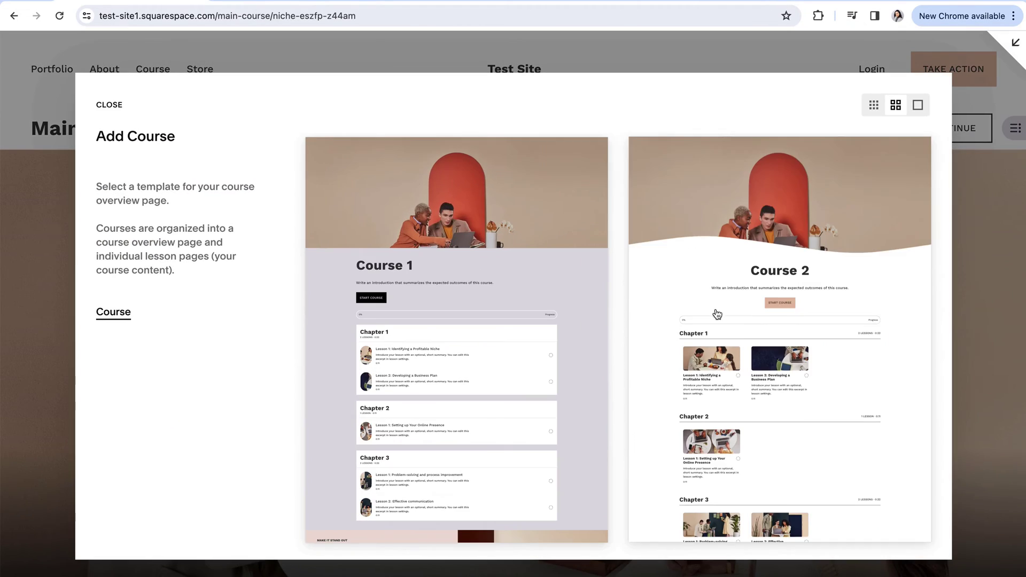
{"action": "left_click", "coordinate": [705, 317]}
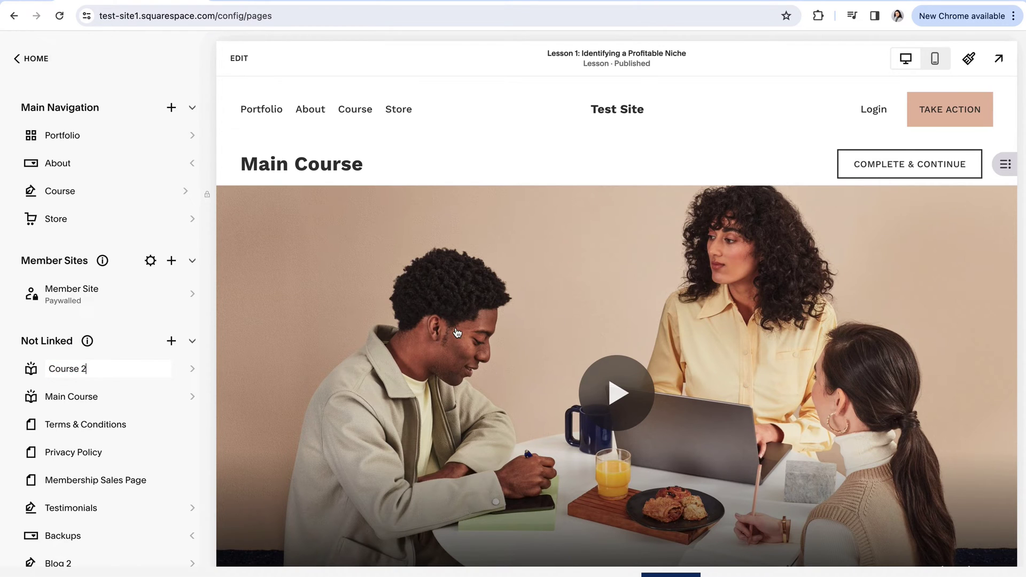
- Name the new course 'Course 2' and scroll through its chapters and lesson cards
{"action": "key", "text": "Return"}
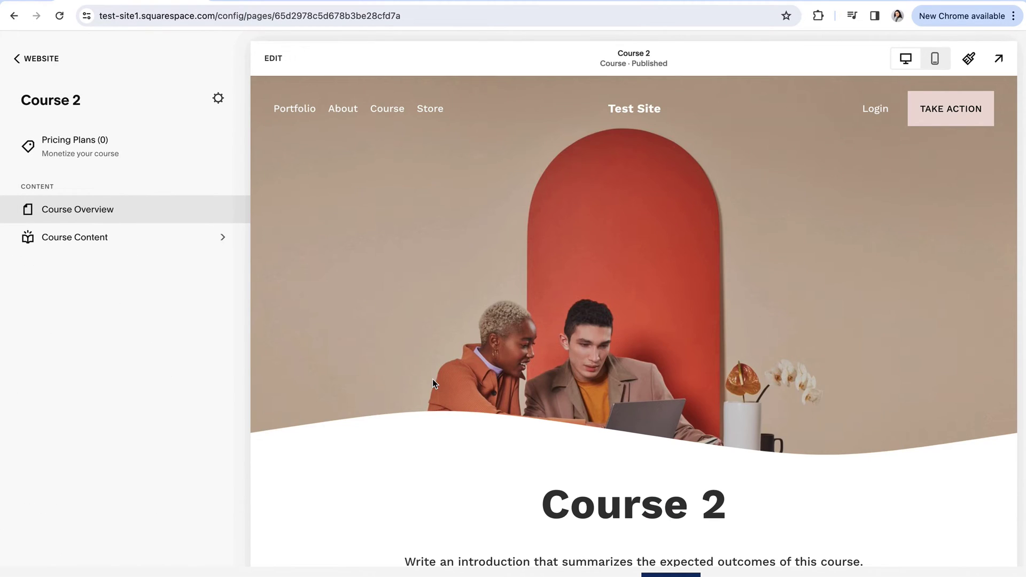
{"action": "scroll", "coordinate": [432, 380], "scroll_direction": "down", "scroll_amount": 3}
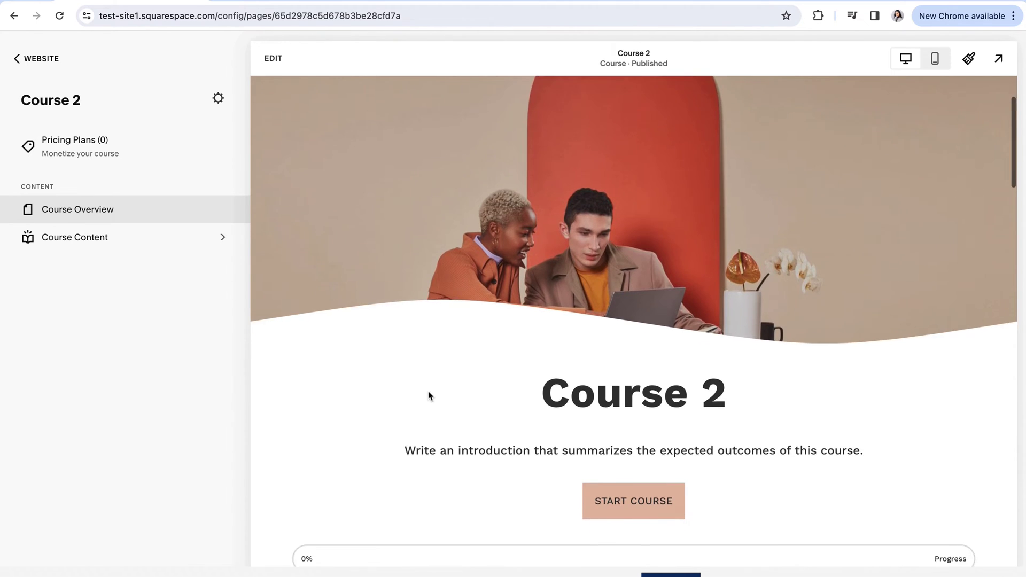
{"action": "scroll", "coordinate": [428, 394], "scroll_direction": "down", "scroll_amount": 5}
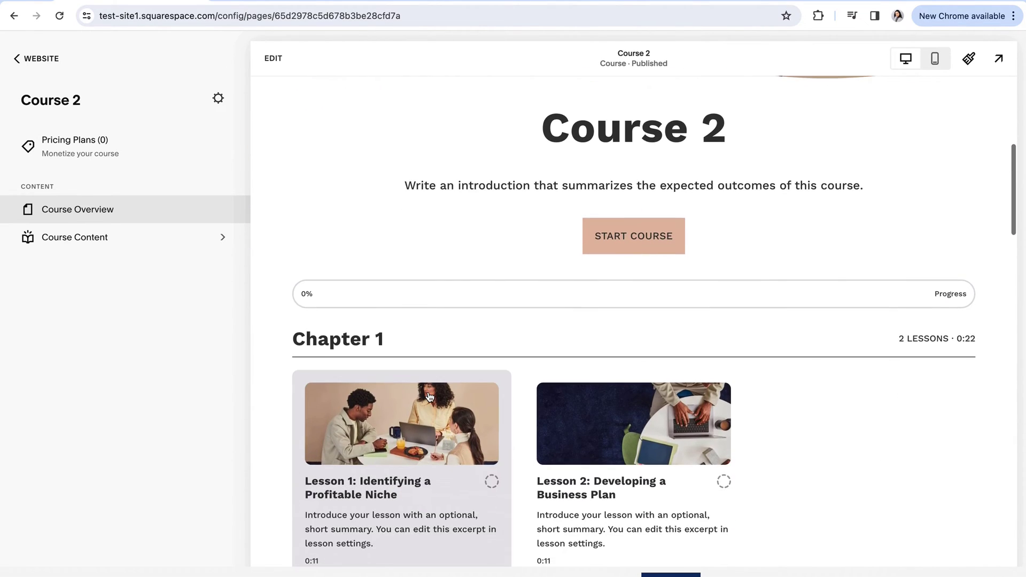
{"action": "scroll", "coordinate": [428, 396], "scroll_direction": "down", "scroll_amount": 4}
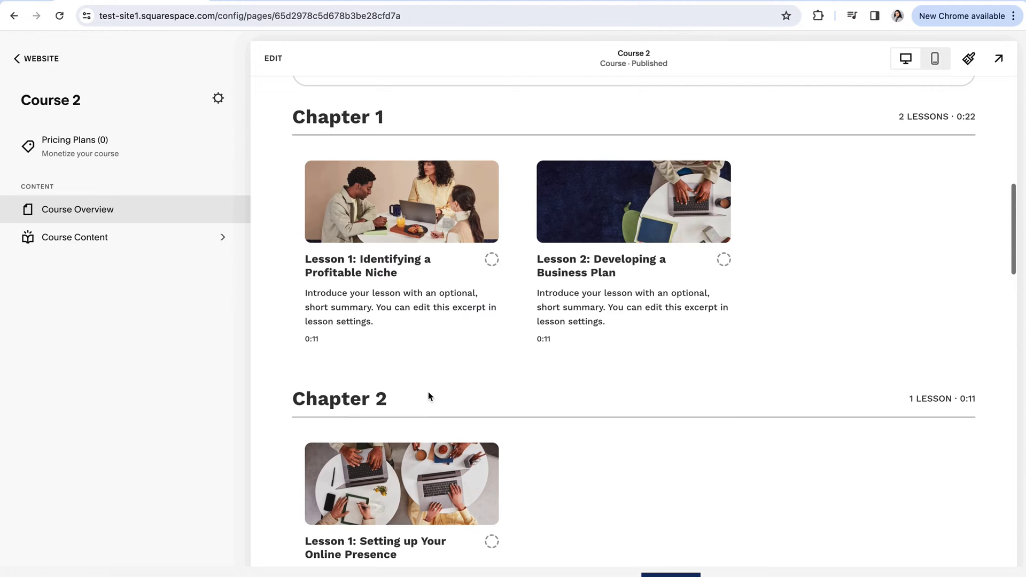
{"action": "scroll", "coordinate": [582, 416], "scroll_direction": "down", "scroll_amount": 4}
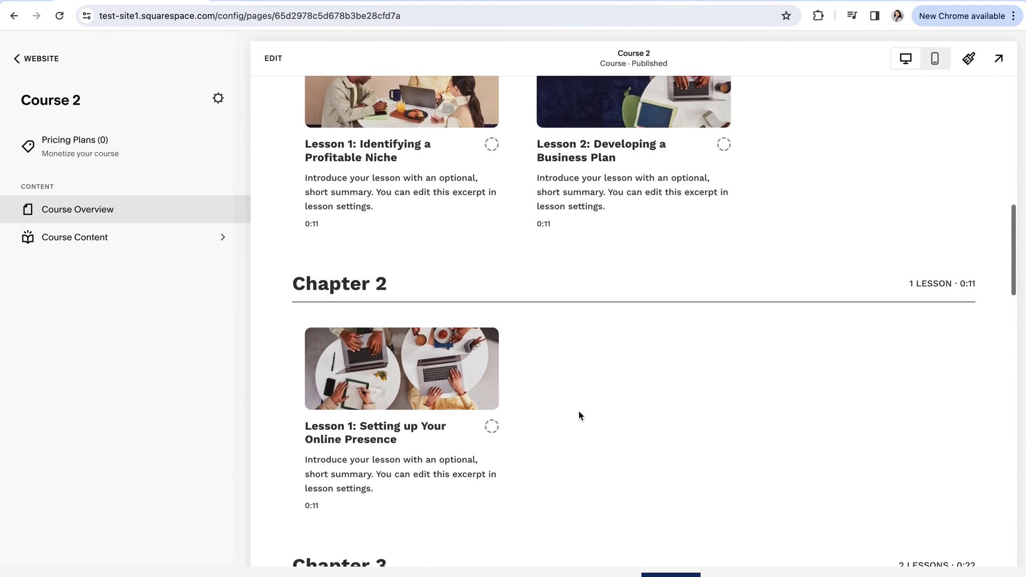
{"action": "scroll", "coordinate": [581, 416], "scroll_direction": "up", "scroll_amount": 5}
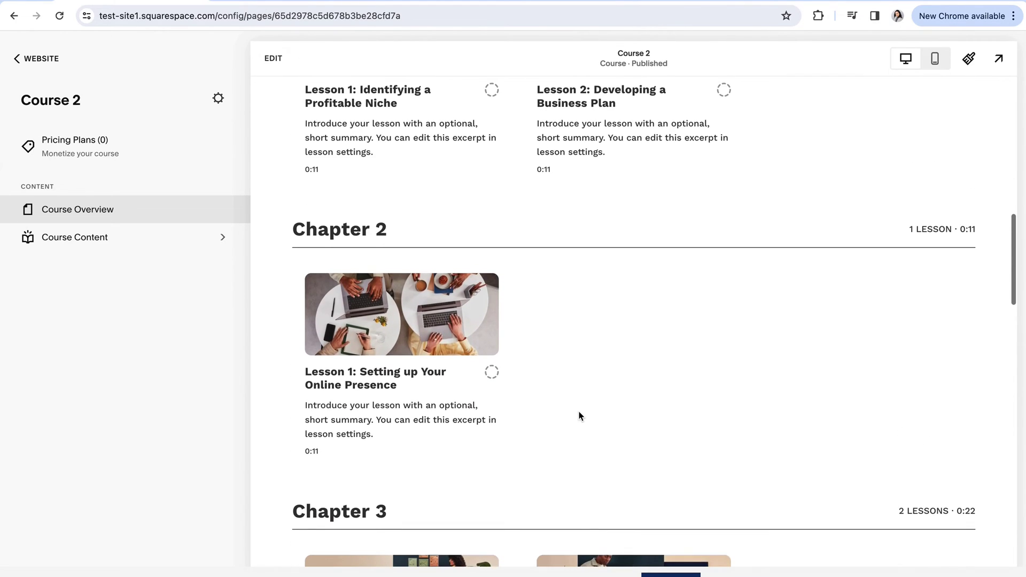
{"action": "scroll", "coordinate": [581, 416], "scroll_direction": "up", "scroll_amount": 9}
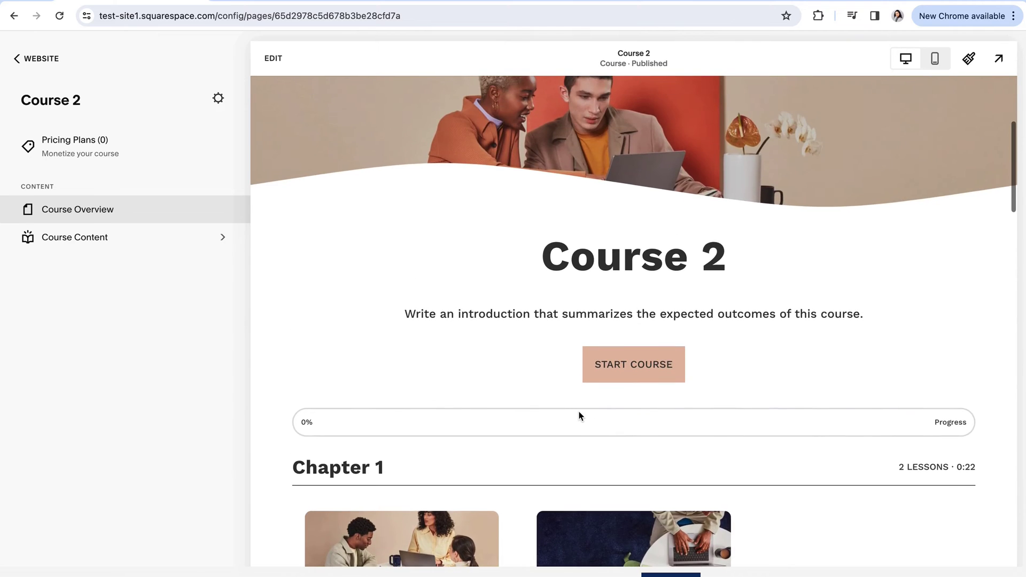
{"action": "scroll", "coordinate": [580, 416], "scroll_direction": "up", "scroll_amount": 1}
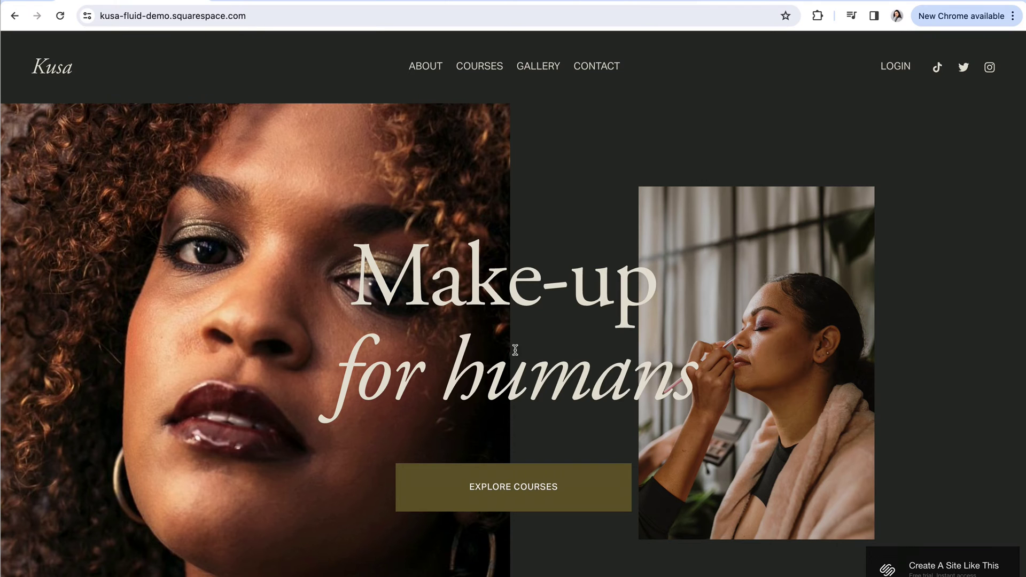
- On the Kusa demo site, open Courses and the professional make-up artist course
{"action": "left_click", "coordinate": [517, 490]}
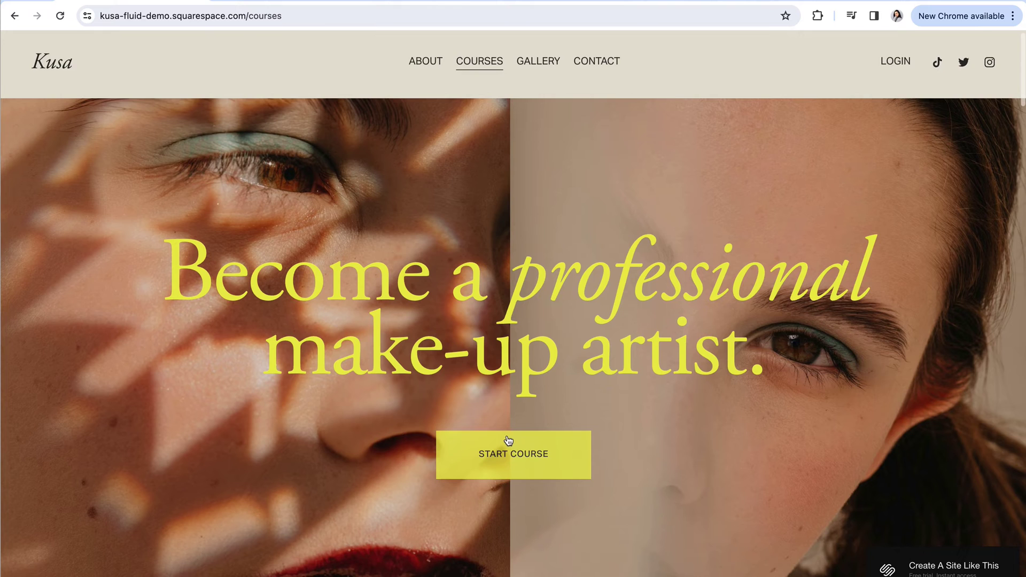
{"action": "scroll", "coordinate": [518, 441], "scroll_direction": "down", "scroll_amount": 1}
{"action": "scroll", "coordinate": [508, 444], "scroll_direction": "up", "scroll_amount": 1}
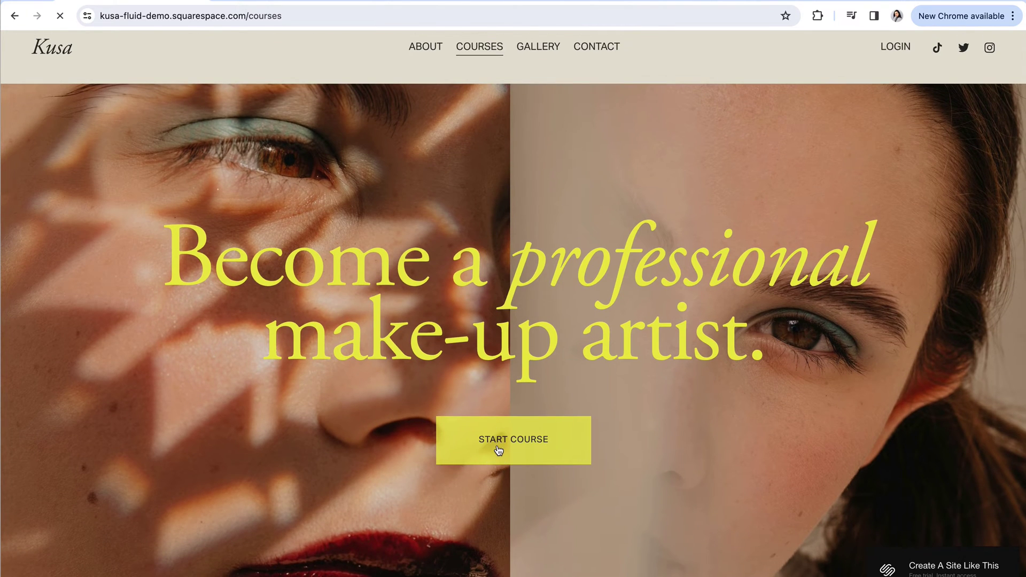
{"action": "left_click", "coordinate": [499, 450]}
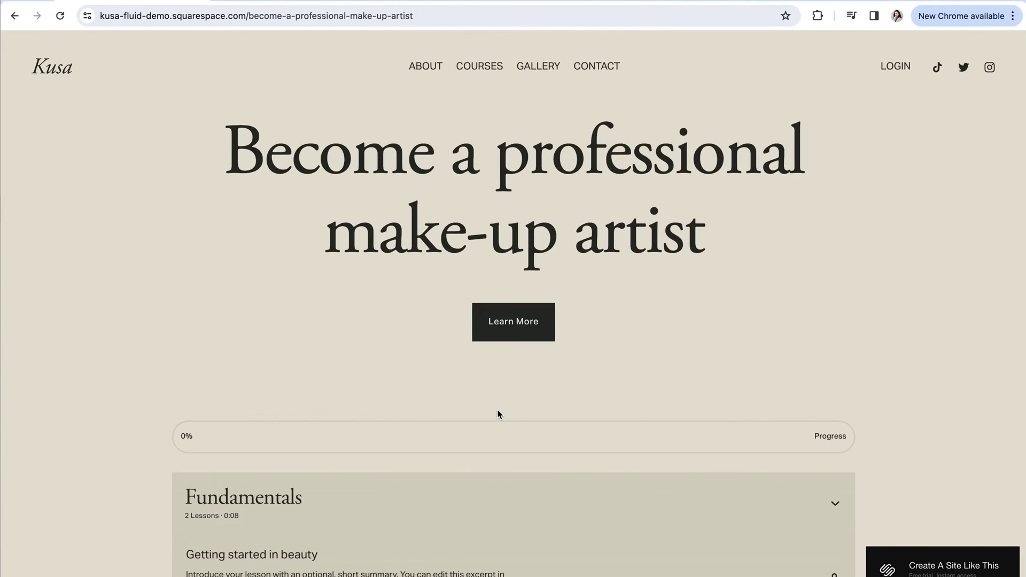
{"action": "scroll", "coordinate": [515, 424], "scroll_direction": "down", "scroll_amount": 4}
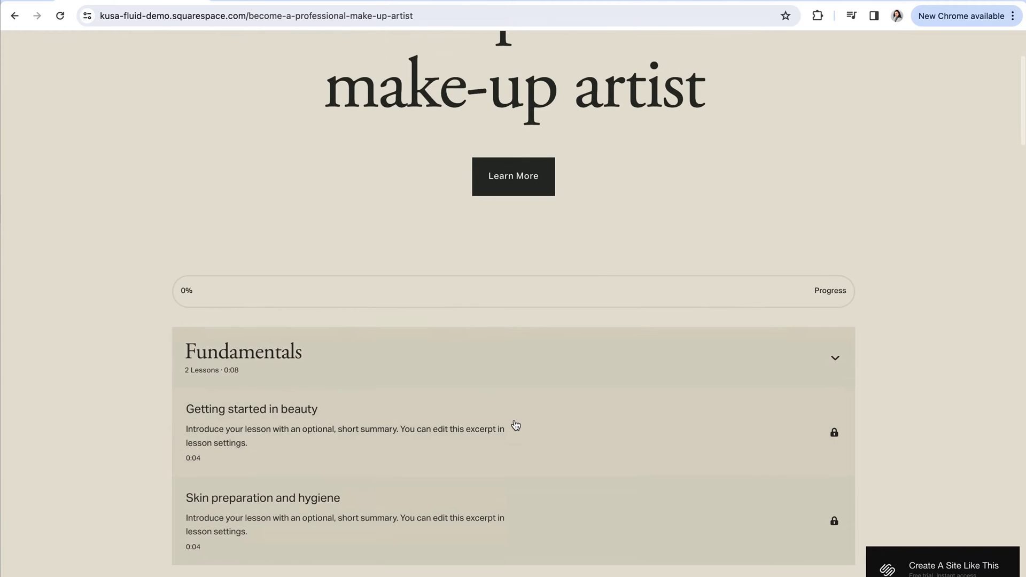
{"action": "scroll", "coordinate": [515, 424], "scroll_direction": "down", "scroll_amount": 2}
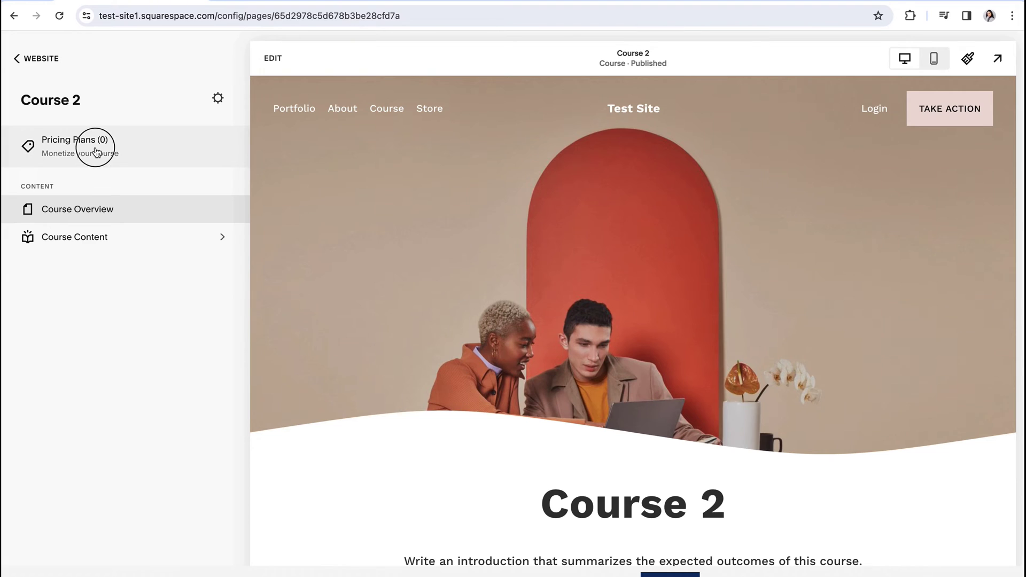
- Start a new Course 2 pricing plan and scroll to its $15.00 one-time pricing
{"action": "left_click", "coordinate": [95, 152]}
{"action": "left_click", "coordinate": [627, 353]}
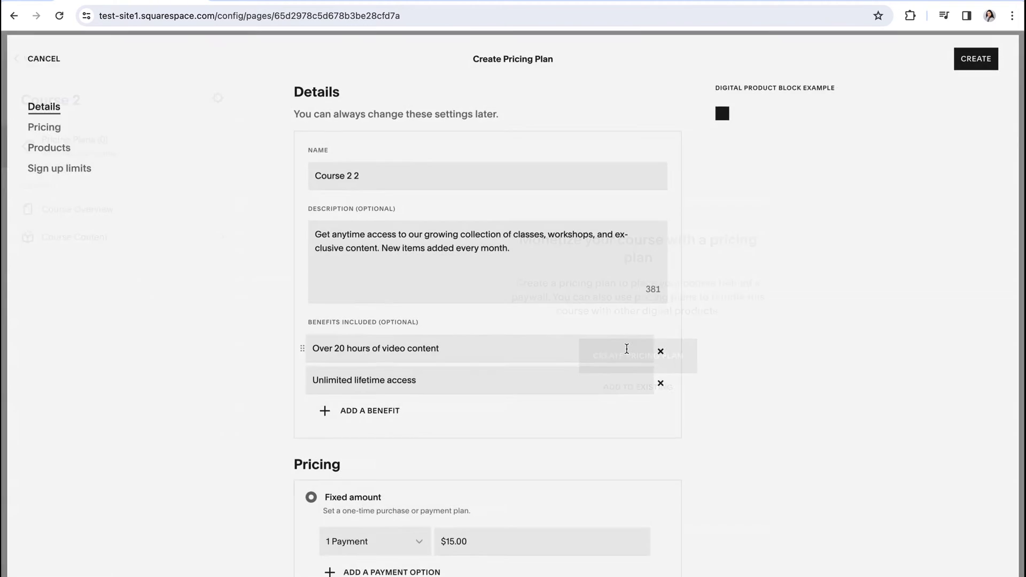
{"action": "scroll", "coordinate": [397, 390], "scroll_direction": "down", "scroll_amount": 3}
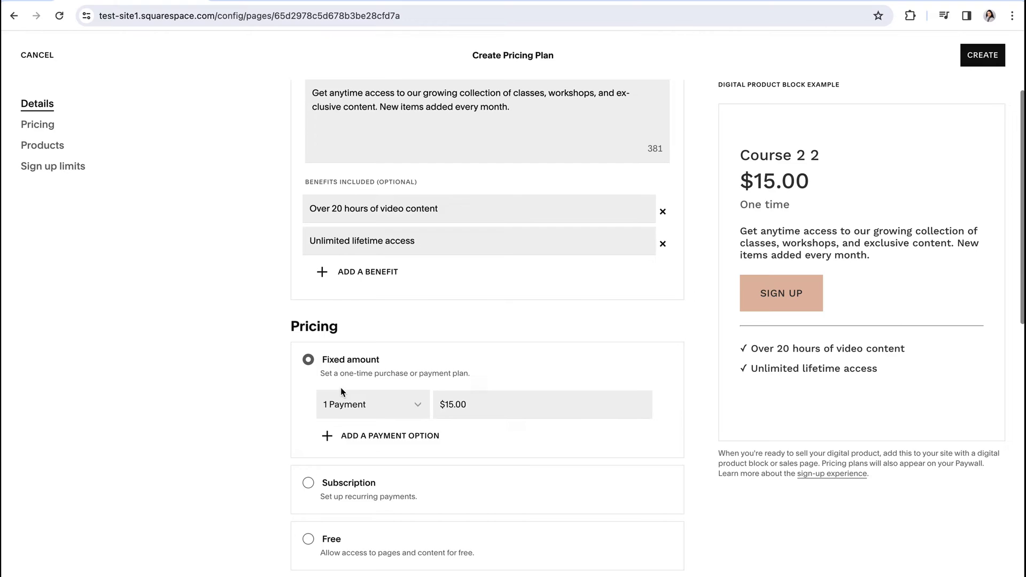
{"action": "scroll", "coordinate": [341, 387], "scroll_direction": "down", "scroll_amount": 2}
{"action": "scroll", "coordinate": [308, 415], "scroll_direction": "down", "scroll_amount": 1}
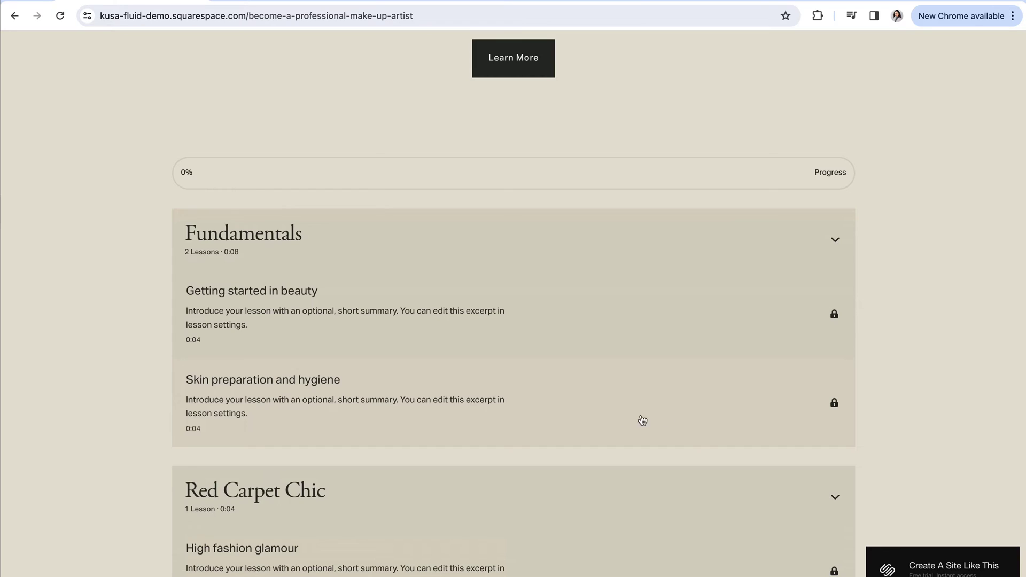
- Collapse the Fundamentals, Red Carpet Chic, Trendy Eyeshadows and Contouring sections, then browse instructor and FAQ
{"action": "left_click", "coordinate": [835, 242]}
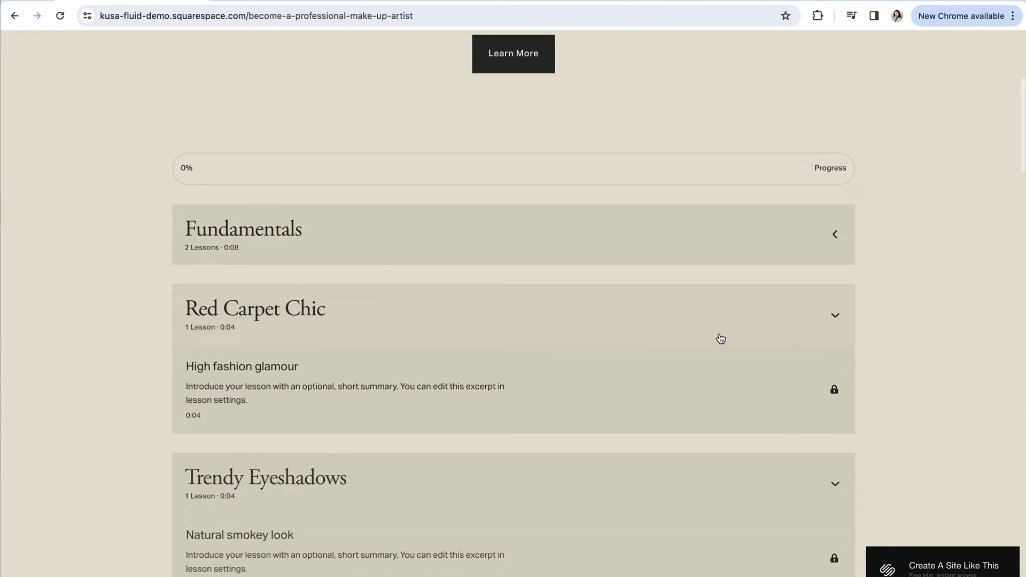
{"action": "scroll", "coordinate": [843, 241], "scroll_direction": "down", "scroll_amount": 2}
{"action": "left_click", "coordinate": [837, 228]}
{"action": "scroll", "coordinate": [776, 299], "scroll_direction": "down", "scroll_amount": 1}
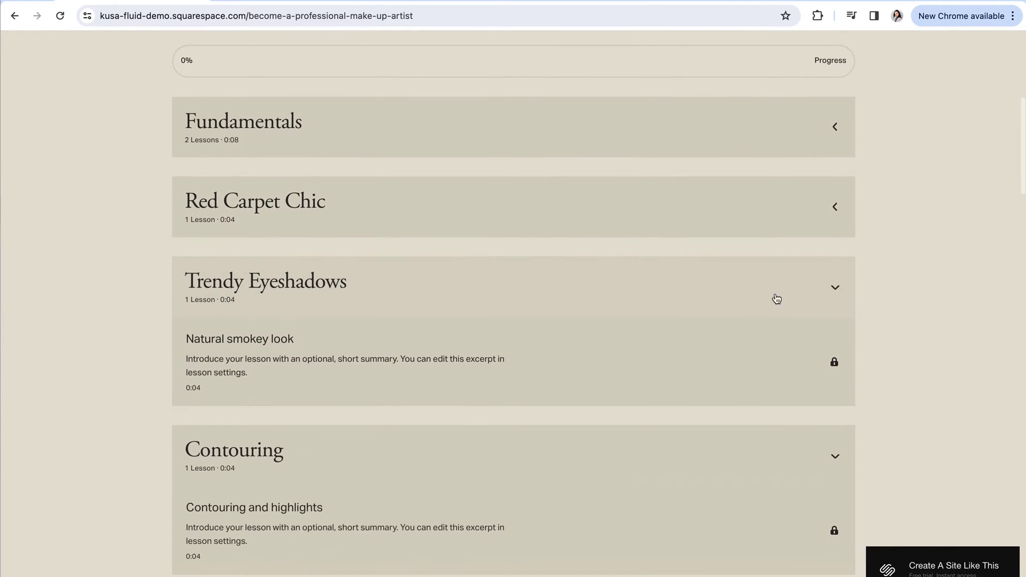
{"action": "left_click", "coordinate": [837, 287]}
{"action": "left_click", "coordinate": [835, 368]}
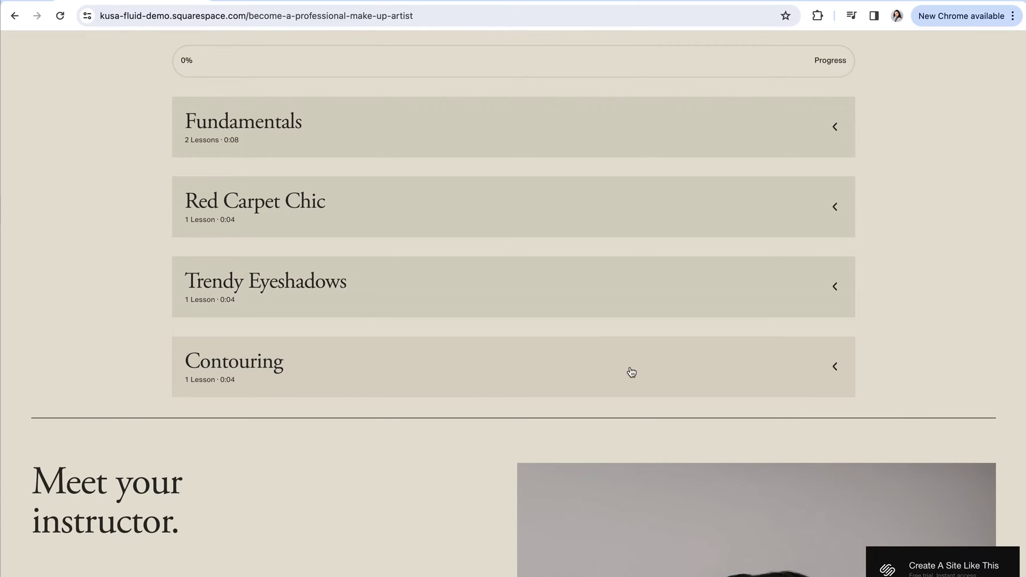
{"action": "scroll", "coordinate": [612, 375], "scroll_direction": "down", "scroll_amount": 5}
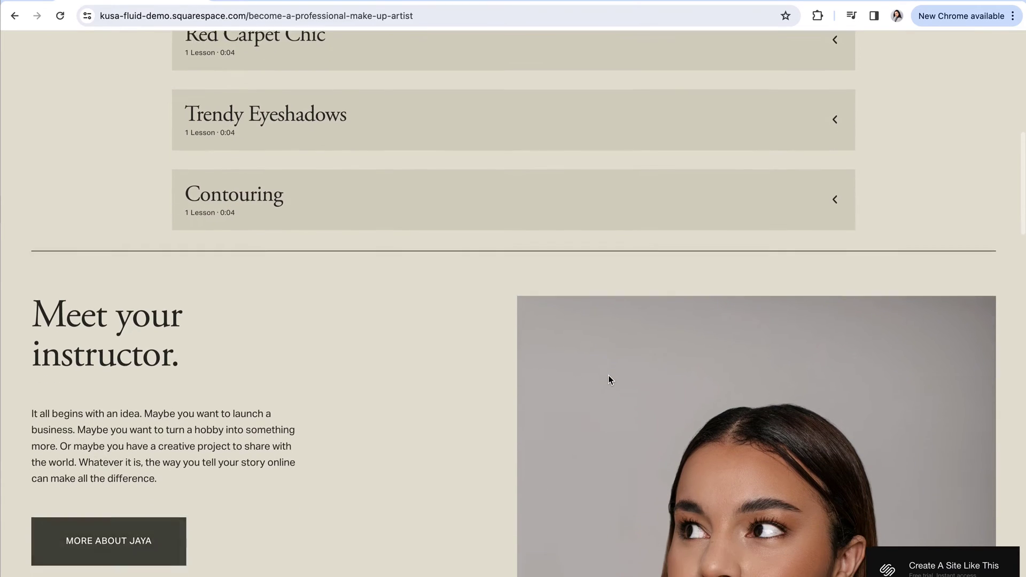
{"action": "scroll", "coordinate": [608, 375], "scroll_direction": "down", "scroll_amount": 5}
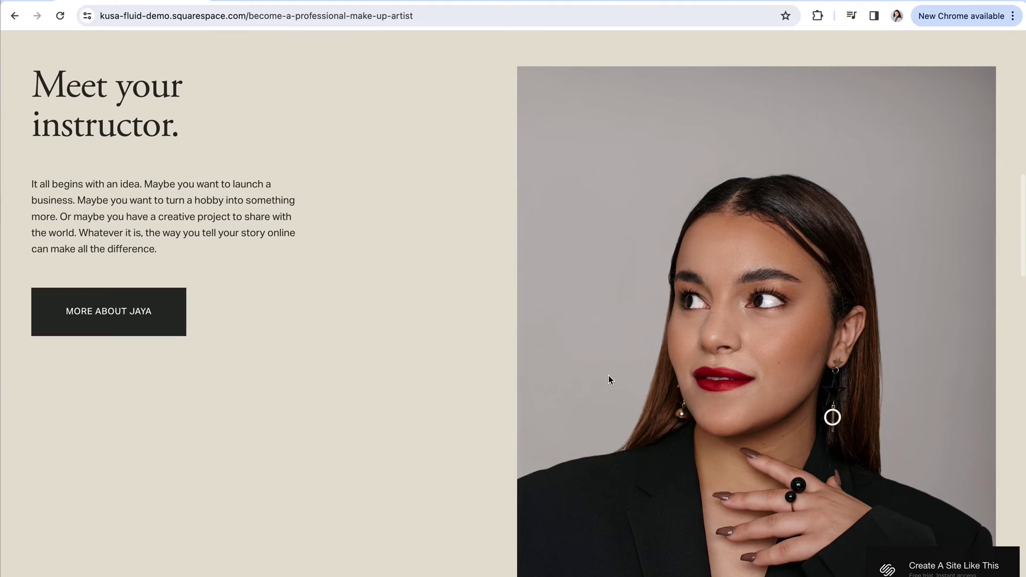
{"action": "scroll", "coordinate": [608, 376], "scroll_direction": "down", "scroll_amount": 5}
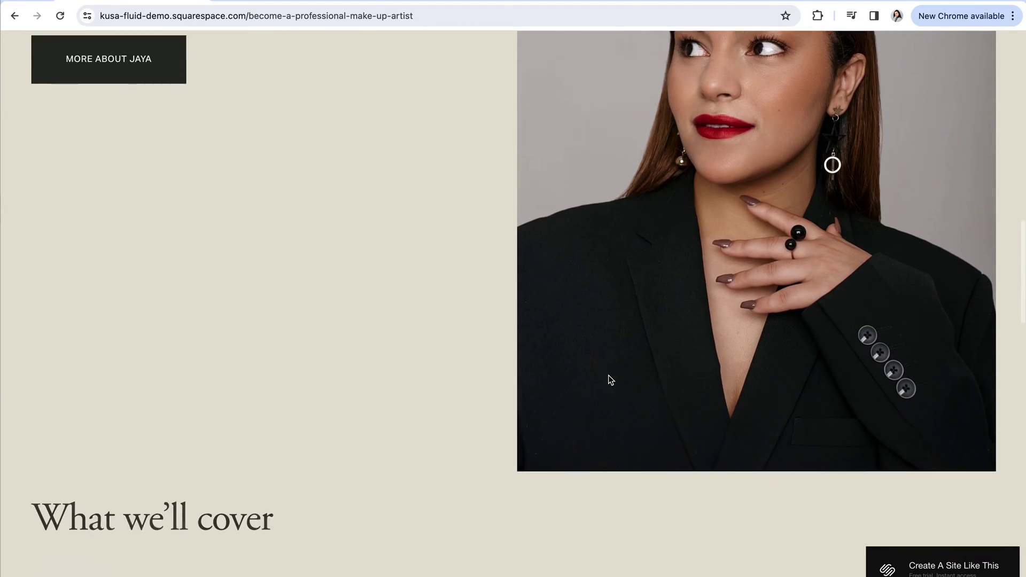
{"action": "scroll", "coordinate": [608, 375], "scroll_direction": "down", "scroll_amount": 5}
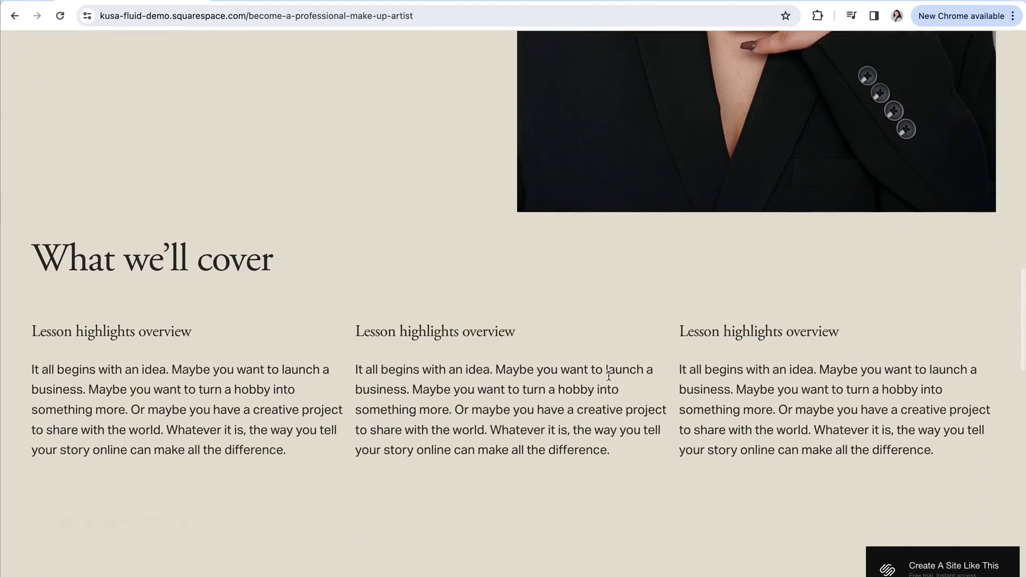
{"action": "scroll", "coordinate": [608, 375], "scroll_direction": "down", "scroll_amount": 4}
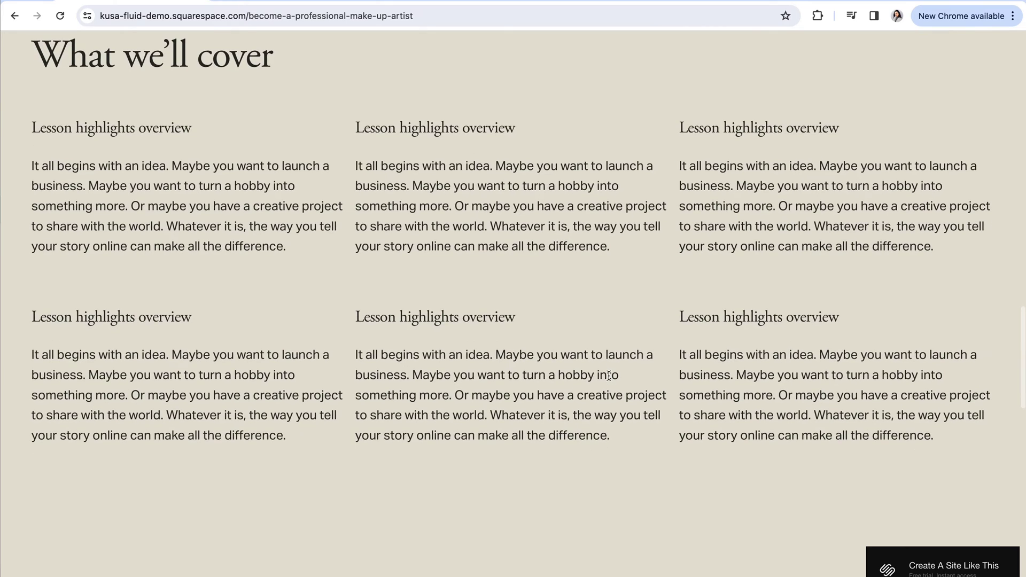
{"action": "scroll", "coordinate": [608, 375], "scroll_direction": "down", "scroll_amount": 4}
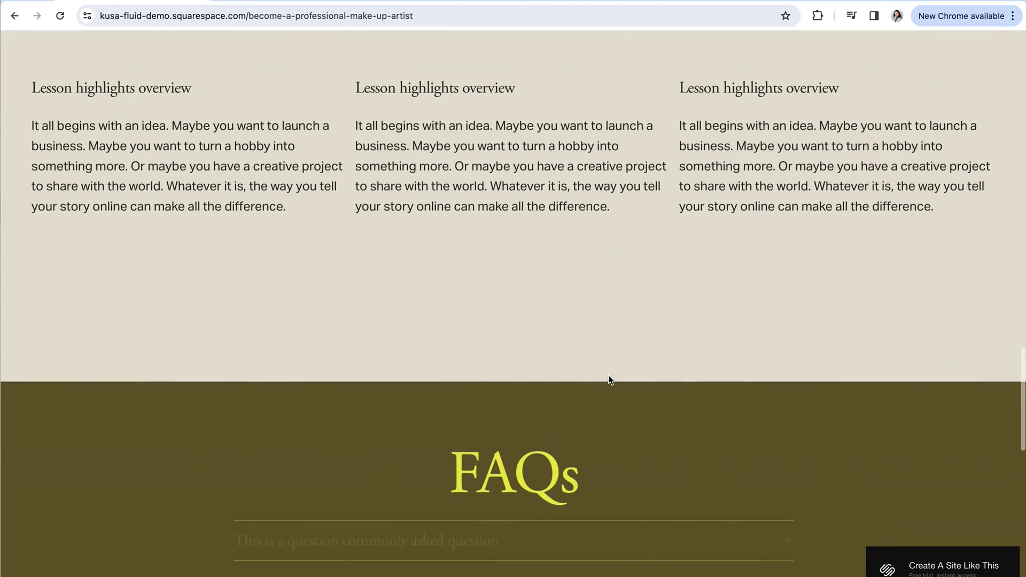
{"action": "scroll", "coordinate": [609, 380], "scroll_direction": "down", "scroll_amount": 4}
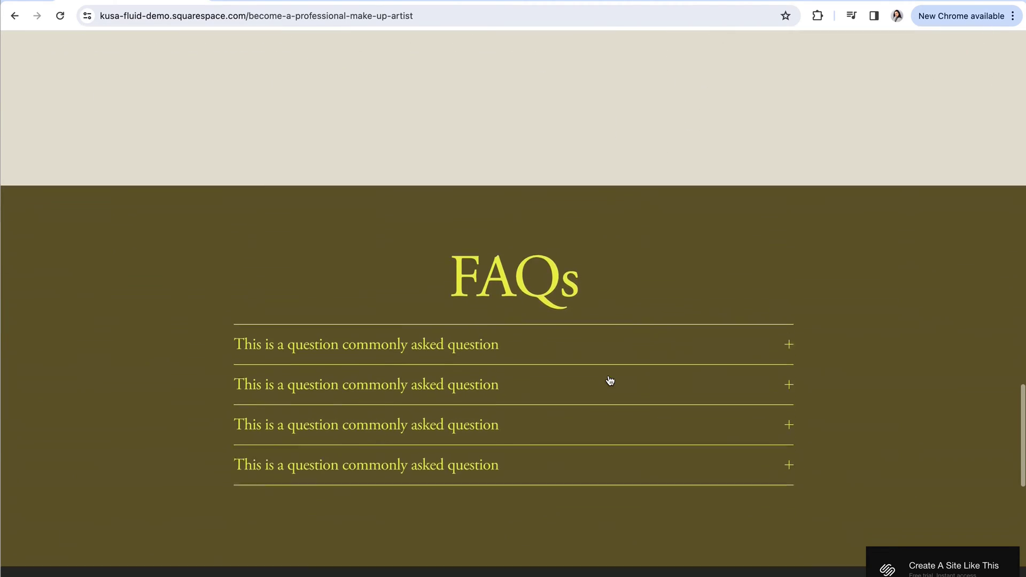
{"action": "scroll", "coordinate": [610, 381], "scroll_direction": "down", "scroll_amount": 4}
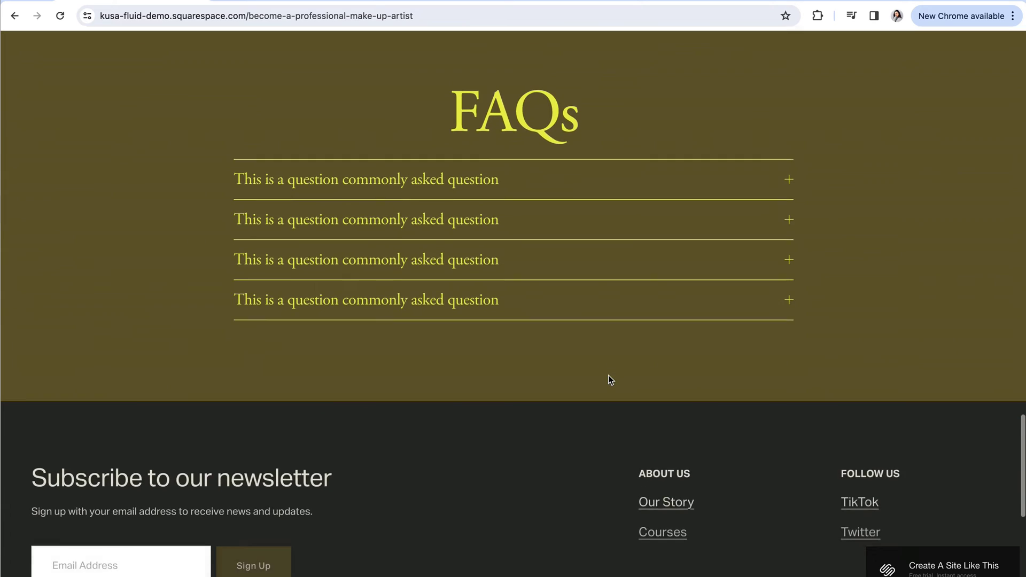
- Re-expand the Red Carpet Chic and Trendy Eyeshadows sections to show their lessons
{"action": "scroll", "coordinate": [610, 380], "scroll_direction": "up", "scroll_amount": 5}
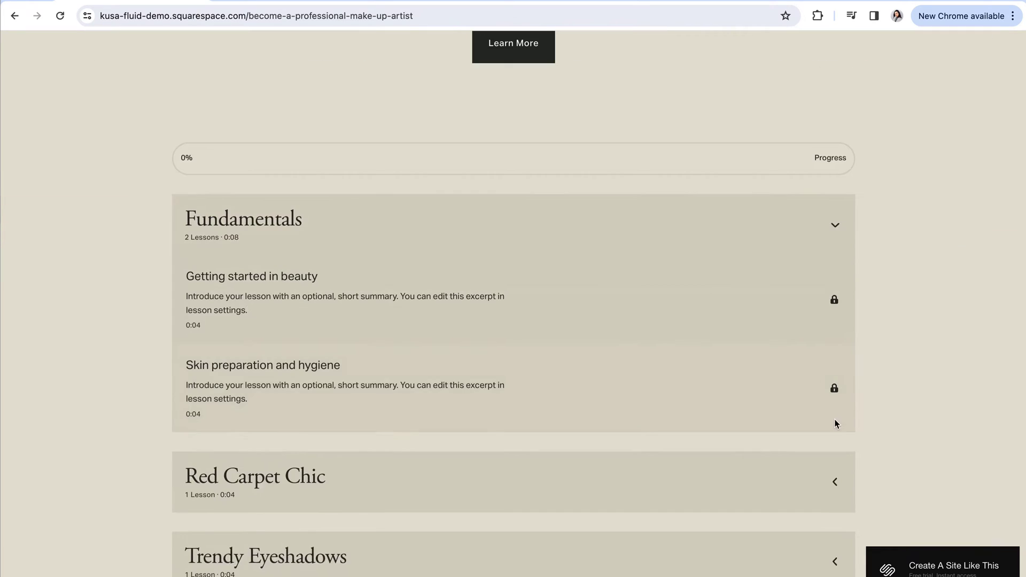
{"action": "scroll", "coordinate": [835, 419], "scroll_direction": "down", "scroll_amount": 2}
{"action": "left_click", "coordinate": [835, 404]}
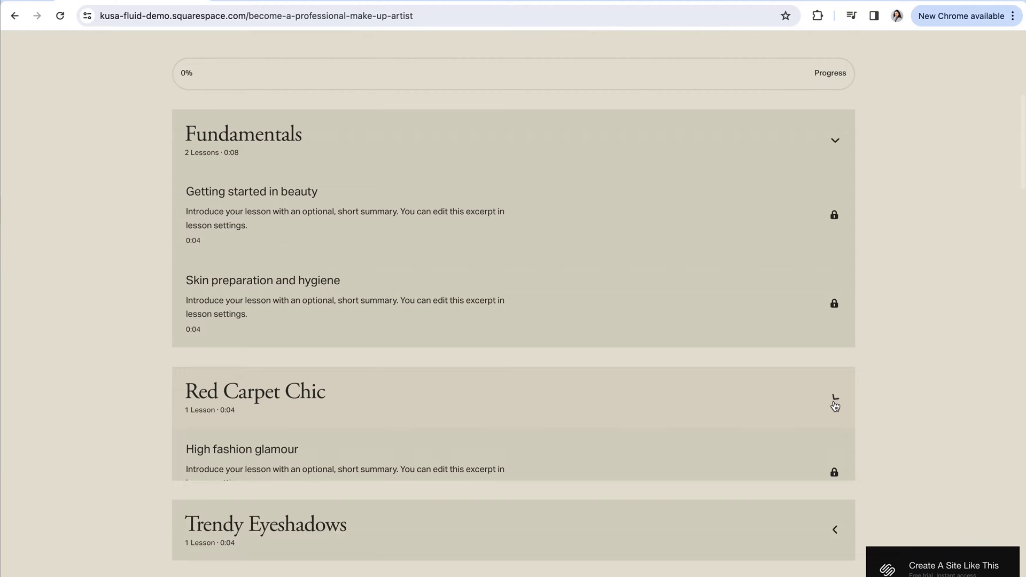
{"action": "scroll", "coordinate": [839, 409], "scroll_direction": "down", "scroll_amount": 2}
{"action": "left_click", "coordinate": [838, 467]}
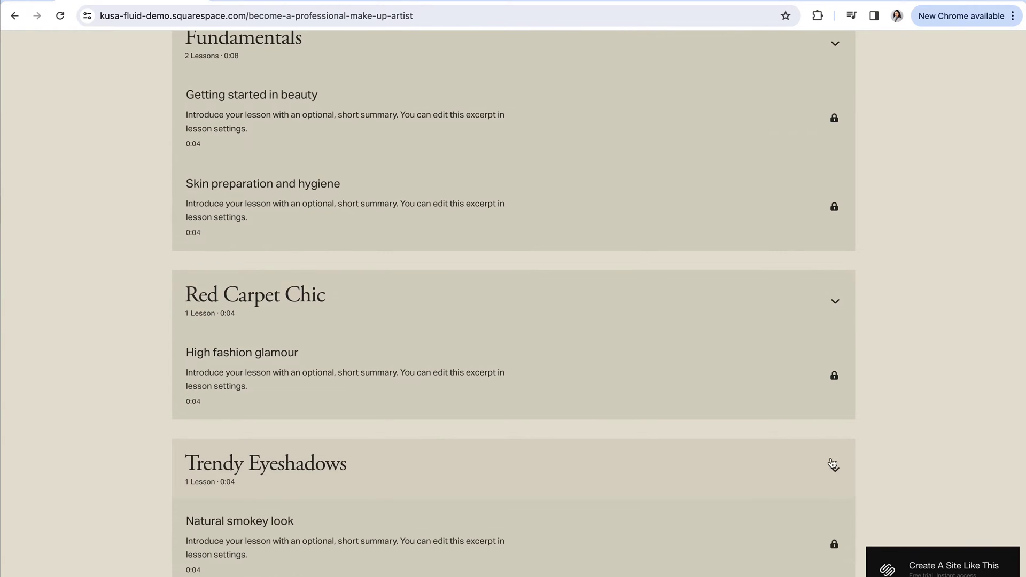
{"action": "scroll", "coordinate": [768, 456], "scroll_direction": "up", "scroll_amount": 3}
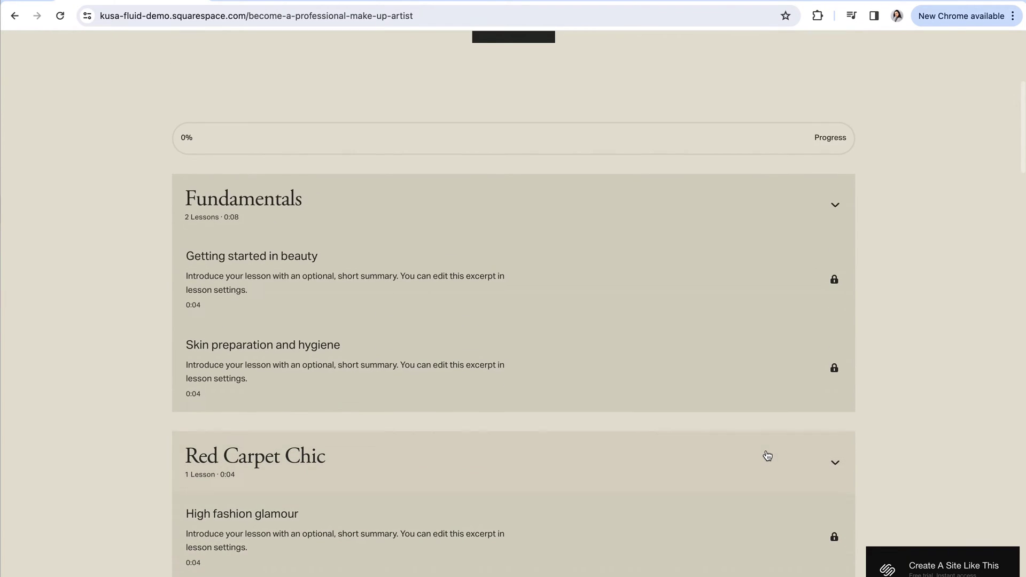
{"action": "scroll", "coordinate": [767, 455], "scroll_direction": "up", "scroll_amount": 4}
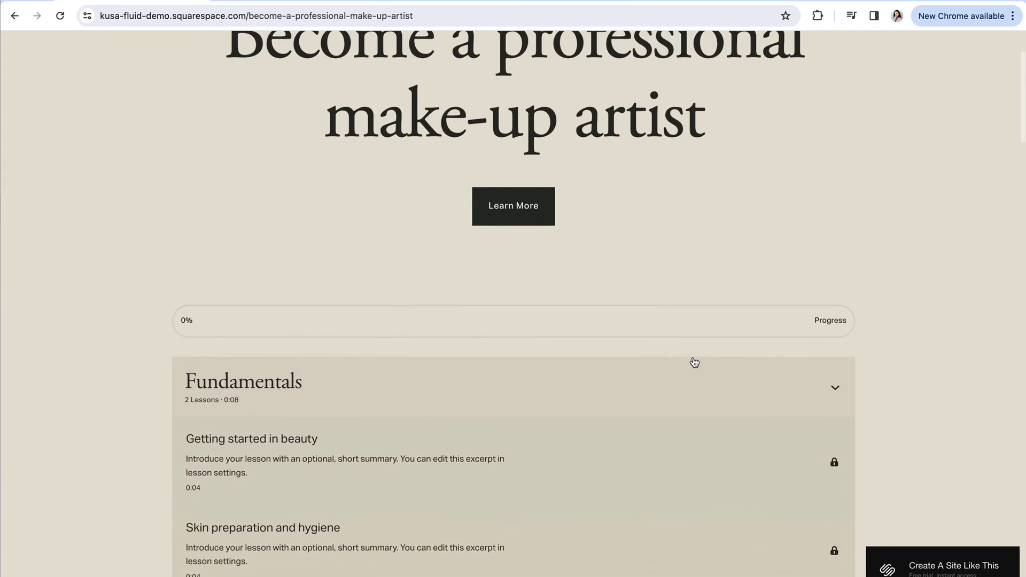
{"action": "scroll", "coordinate": [694, 361], "scroll_direction": "up", "scroll_amount": 3}
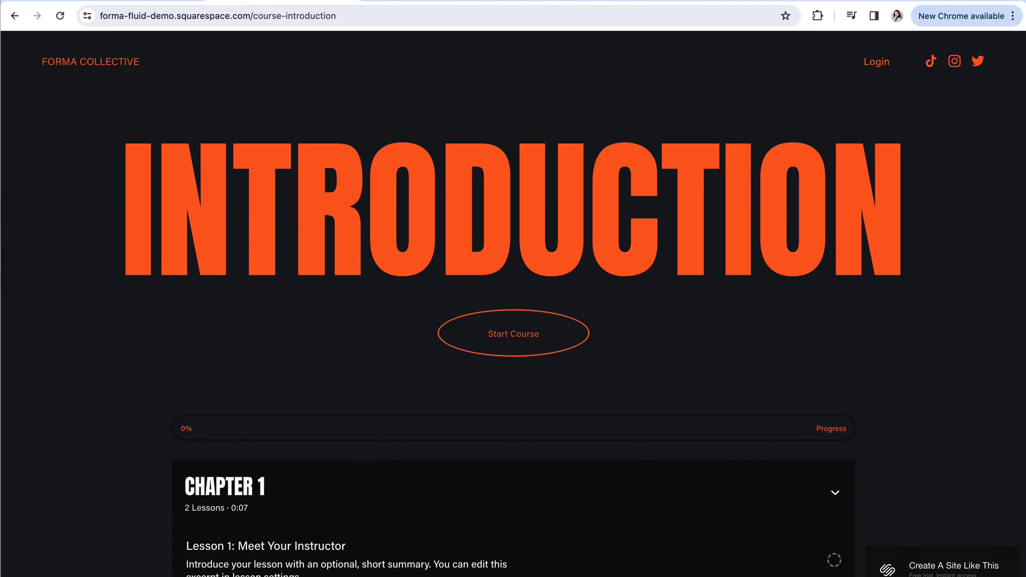
- Scroll the Forma Collective Introduction page down to the testimonial and back up
{"action": "scroll", "coordinate": [367, 269], "scroll_direction": "down", "scroll_amount": 2}
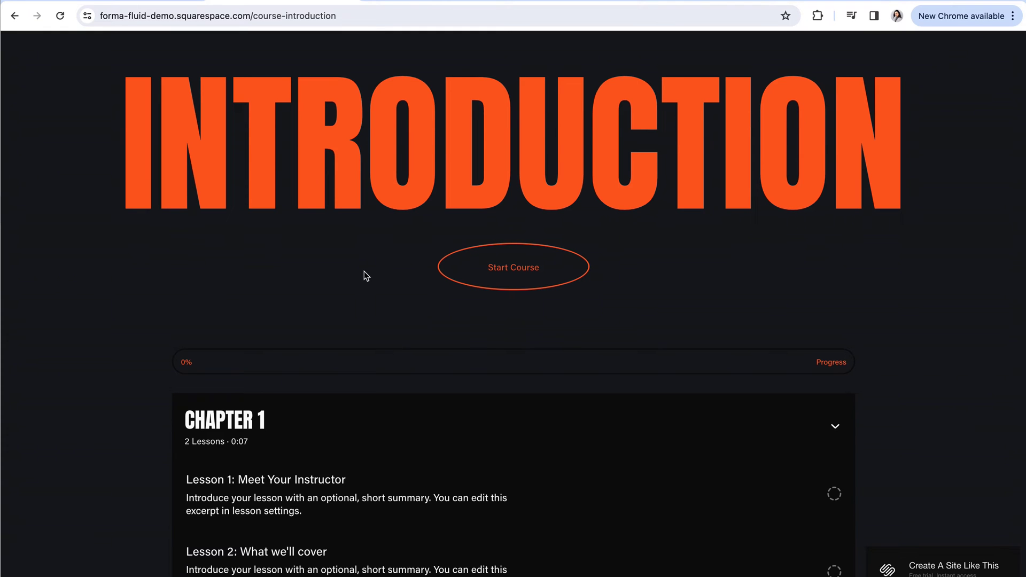
{"action": "scroll", "coordinate": [378, 287], "scroll_direction": "down", "scroll_amount": 3}
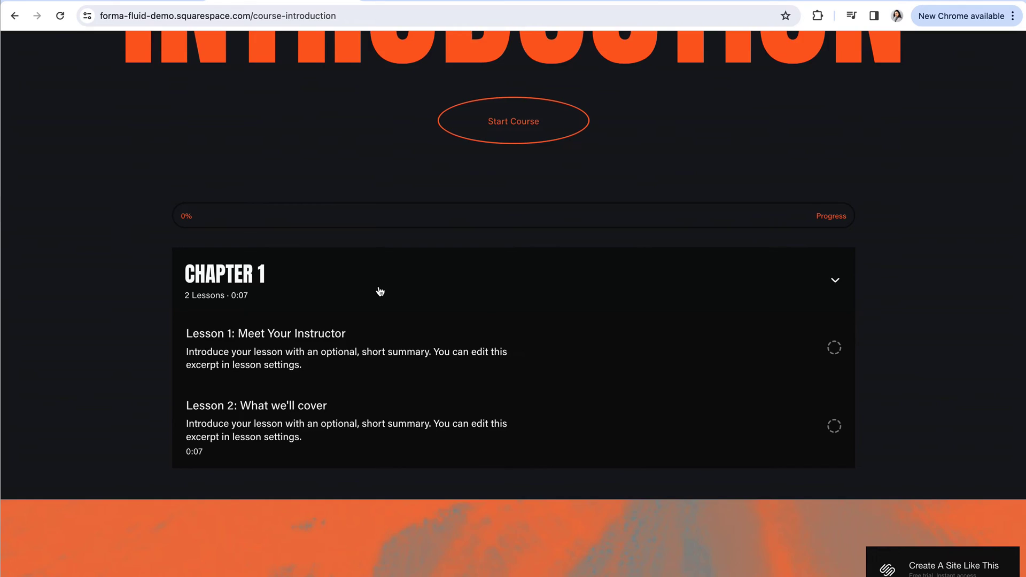
{"action": "scroll", "coordinate": [380, 291], "scroll_direction": "down", "scroll_amount": 5}
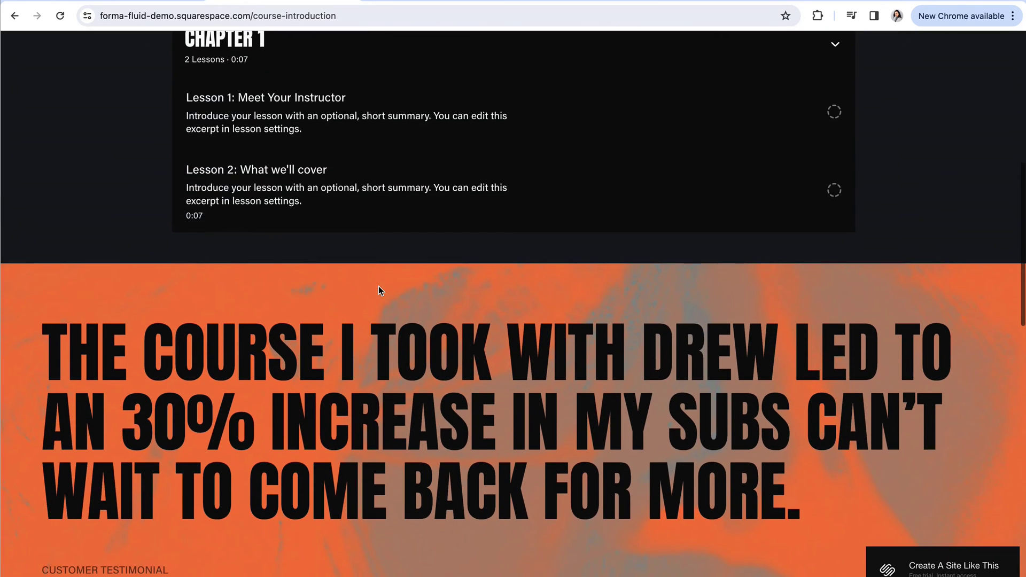
{"action": "scroll", "coordinate": [379, 287], "scroll_direction": "down", "scroll_amount": 2}
{"action": "scroll", "coordinate": [761, 375], "scroll_direction": "down", "scroll_amount": 1}
{"action": "scroll", "coordinate": [761, 376], "scroll_direction": "up", "scroll_amount": 1}
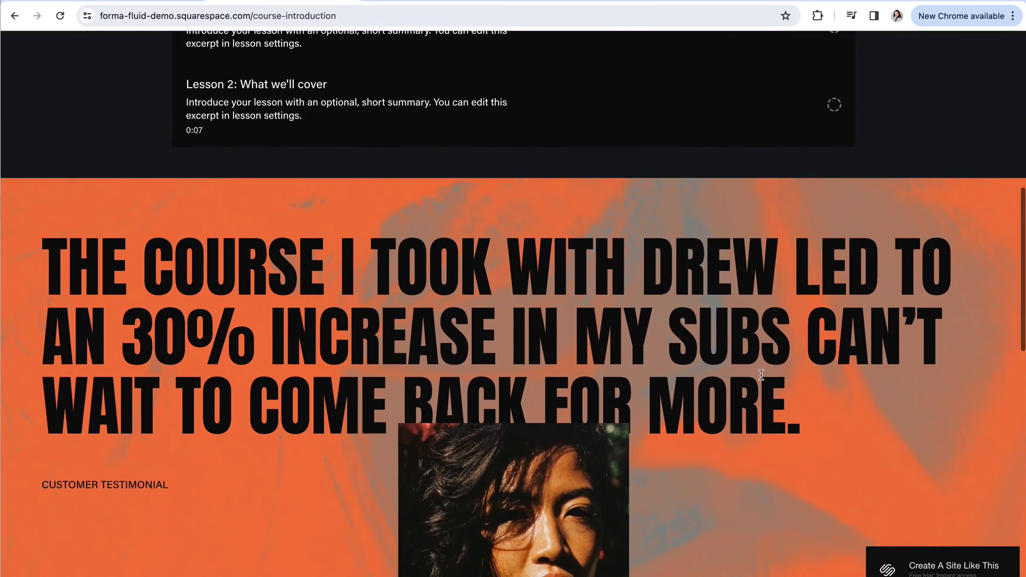
{"action": "scroll", "coordinate": [761, 375], "scroll_direction": "up", "scroll_amount": 9}
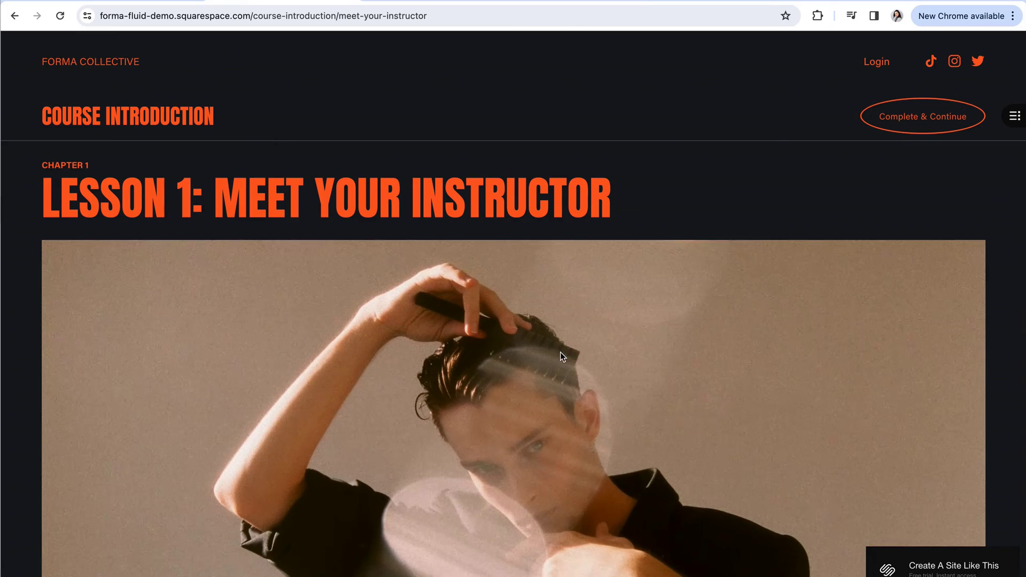
- Scroll the demo lesson, expanding and collapsing Additional Resource 1's description
{"action": "scroll", "coordinate": [560, 353], "scroll_direction": "down", "scroll_amount": 5}
{"action": "scroll", "coordinate": [560, 352], "scroll_direction": "down", "scroll_amount": 5}
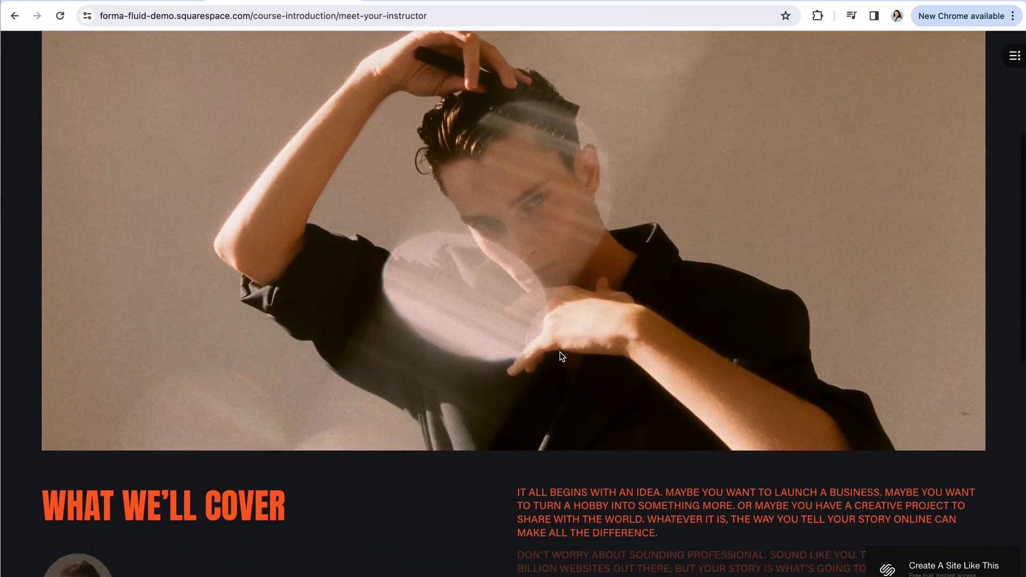
{"action": "scroll", "coordinate": [560, 353], "scroll_direction": "down", "scroll_amount": 2}
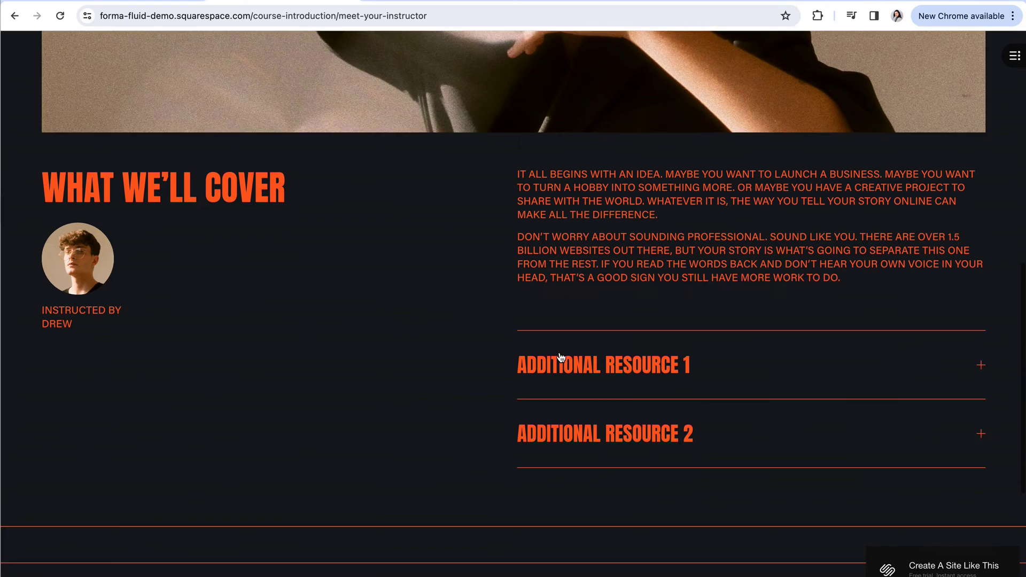
{"action": "left_click", "coordinate": [981, 352]}
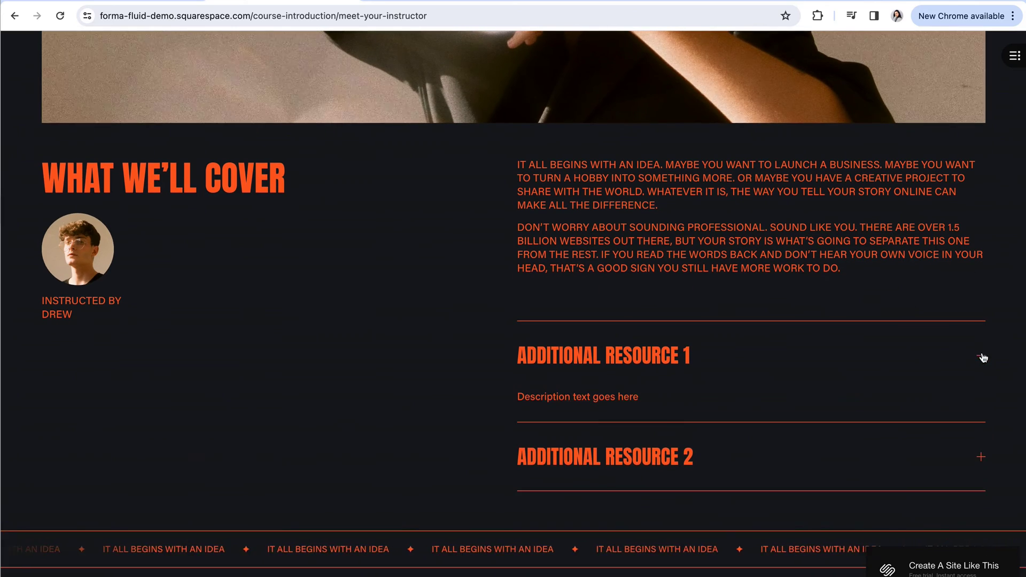
{"action": "left_click", "coordinate": [981, 354]}
{"action": "scroll", "coordinate": [882, 388], "scroll_direction": "down", "scroll_amount": 2}
{"action": "scroll", "coordinate": [879, 387], "scroll_direction": "down", "scroll_amount": 1}
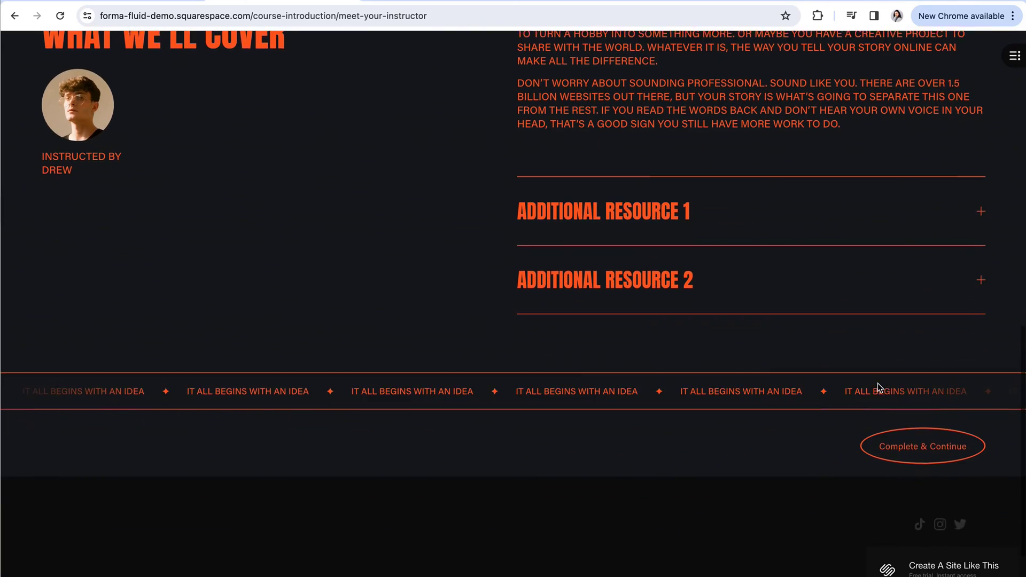
- Mark the lesson complete, browse the next lesson, and return to the Course Introduction overview
{"action": "left_click", "coordinate": [925, 447]}
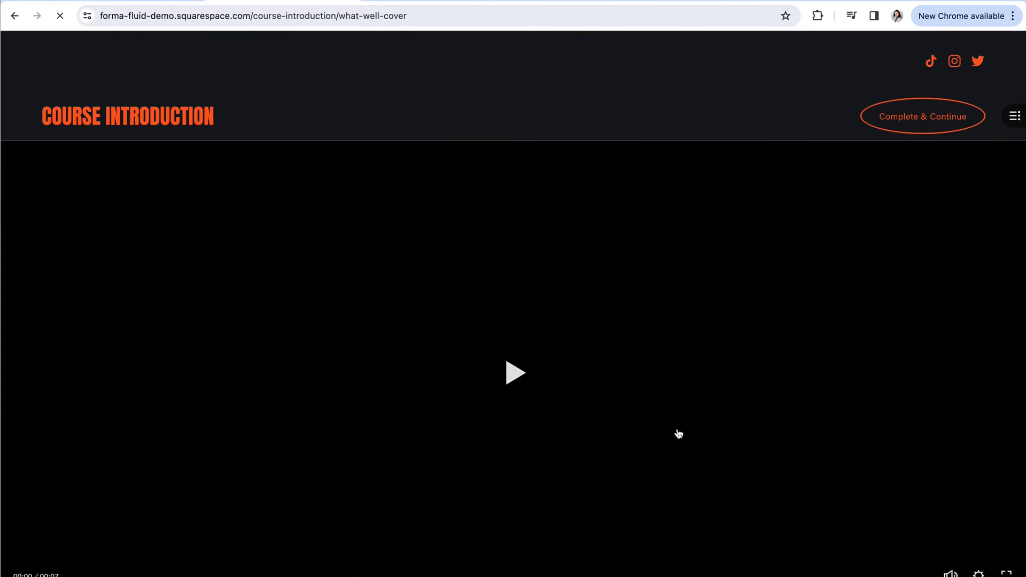
{"action": "scroll", "coordinate": [517, 389], "scroll_direction": "down", "scroll_amount": 1}
{"action": "scroll", "coordinate": [518, 389], "scroll_direction": "down", "scroll_amount": 4}
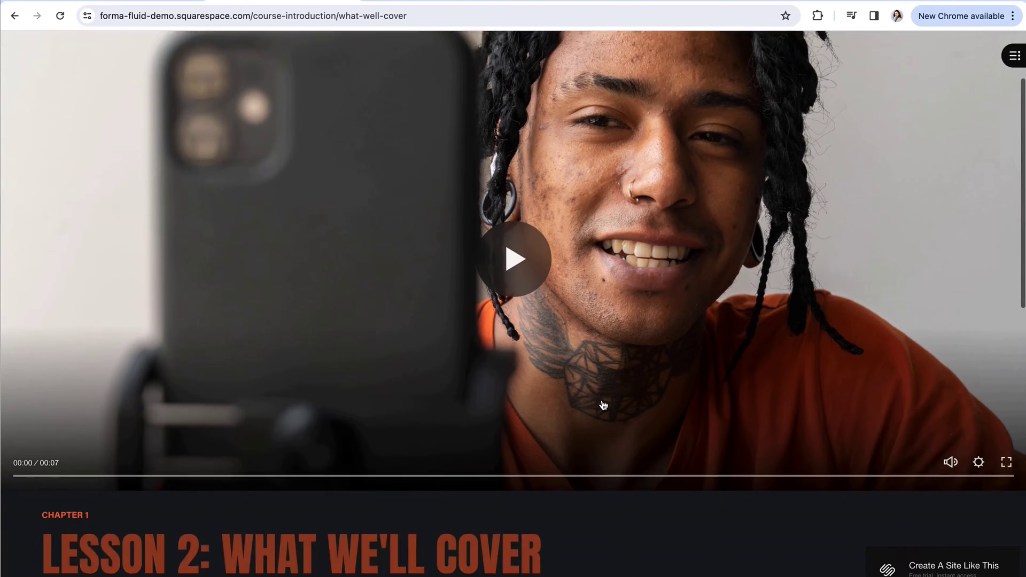
{"action": "scroll", "coordinate": [605, 404], "scroll_direction": "down", "scroll_amount": 4}
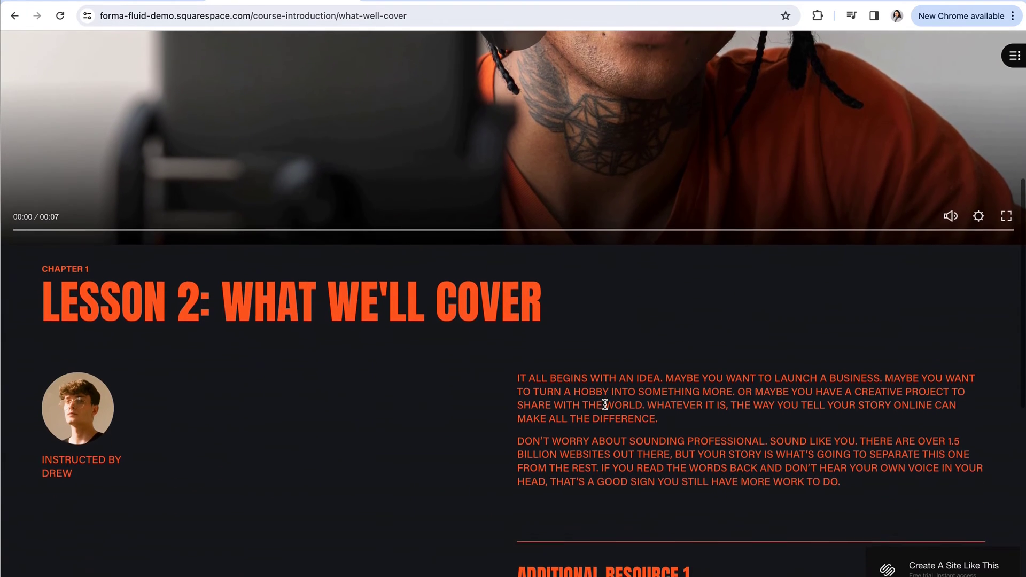
{"action": "scroll", "coordinate": [604, 404], "scroll_direction": "down", "scroll_amount": 4}
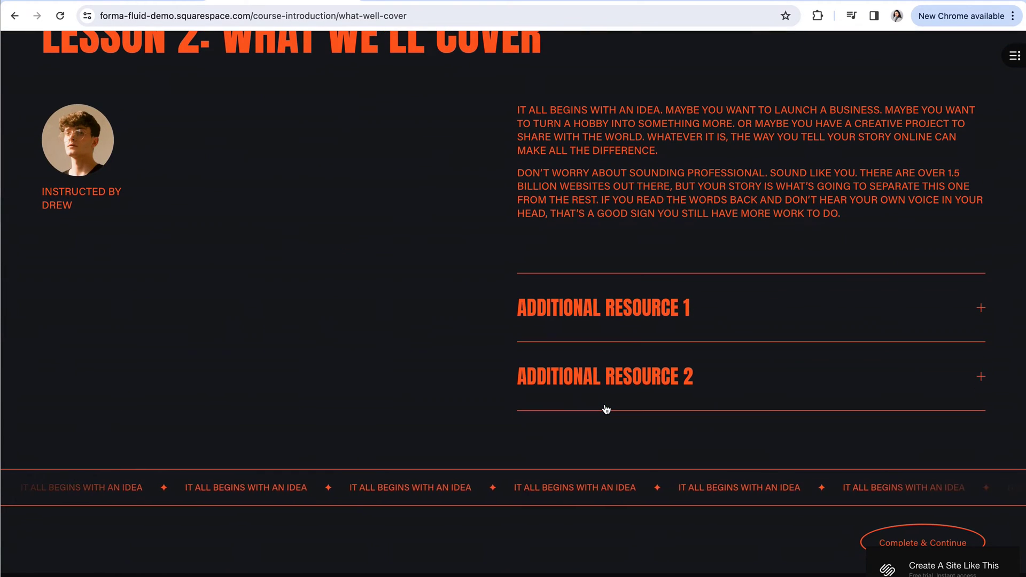
{"action": "scroll", "coordinate": [606, 409], "scroll_direction": "down", "scroll_amount": 2}
{"action": "scroll", "coordinate": [606, 409], "scroll_direction": "up", "scroll_amount": 5}
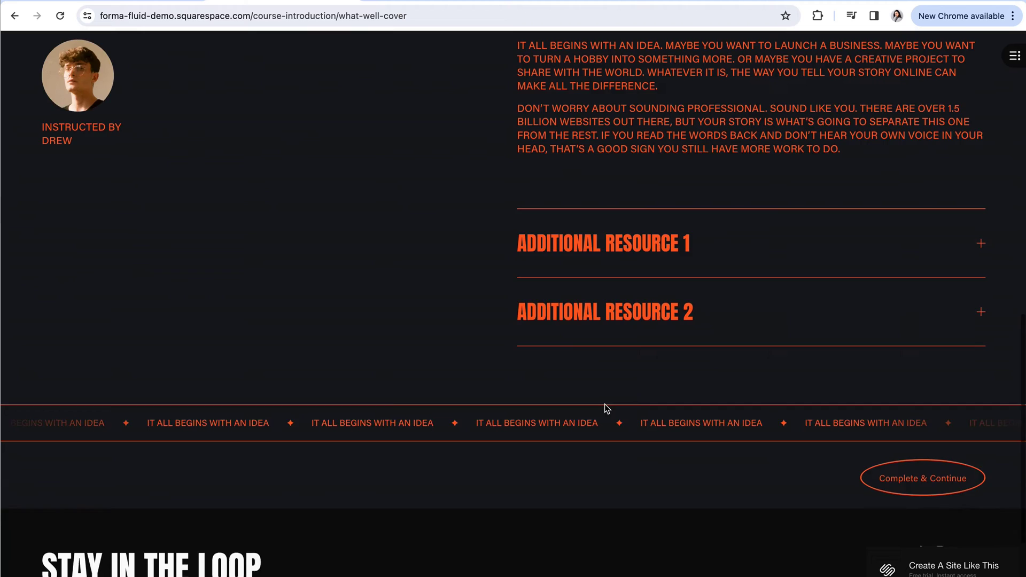
{"action": "scroll", "coordinate": [605, 404], "scroll_direction": "up", "scroll_amount": 10}
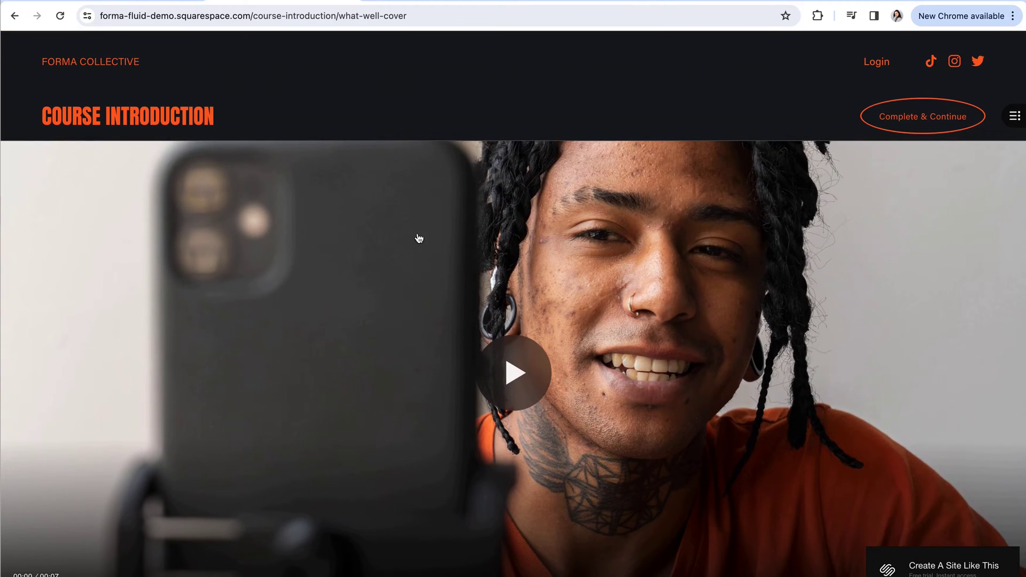
{"action": "left_click", "coordinate": [159, 113]}
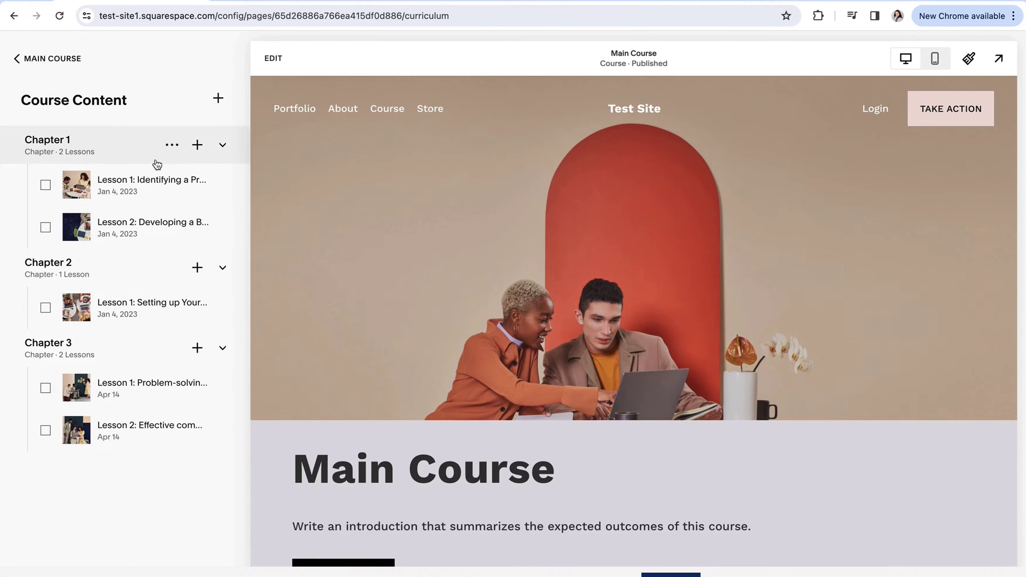
- Inspect Lesson 1's video and Replace options without changes, then switch to the pricing page
{"action": "left_click", "coordinate": [137, 192]}
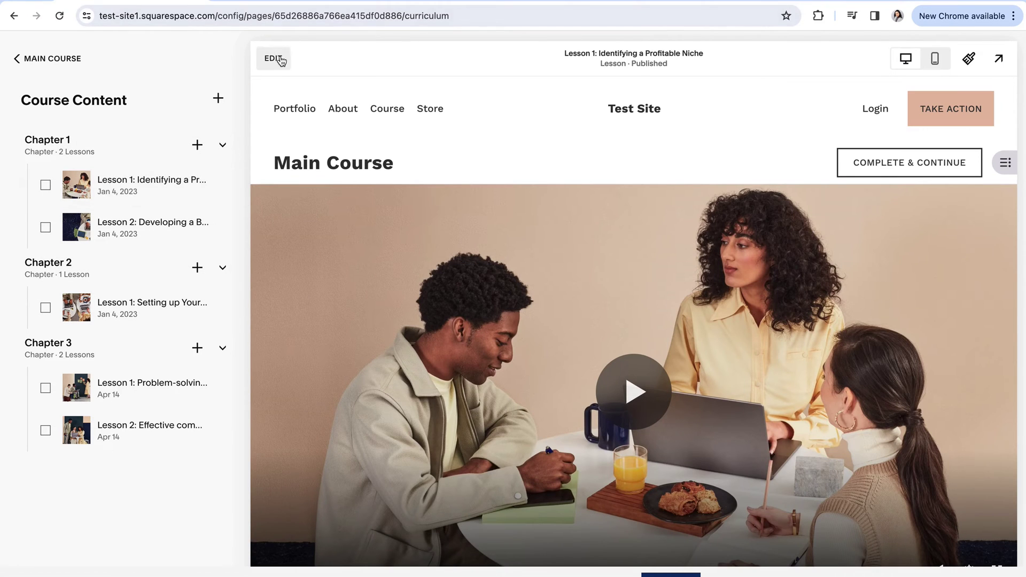
{"action": "left_click", "coordinate": [276, 58]}
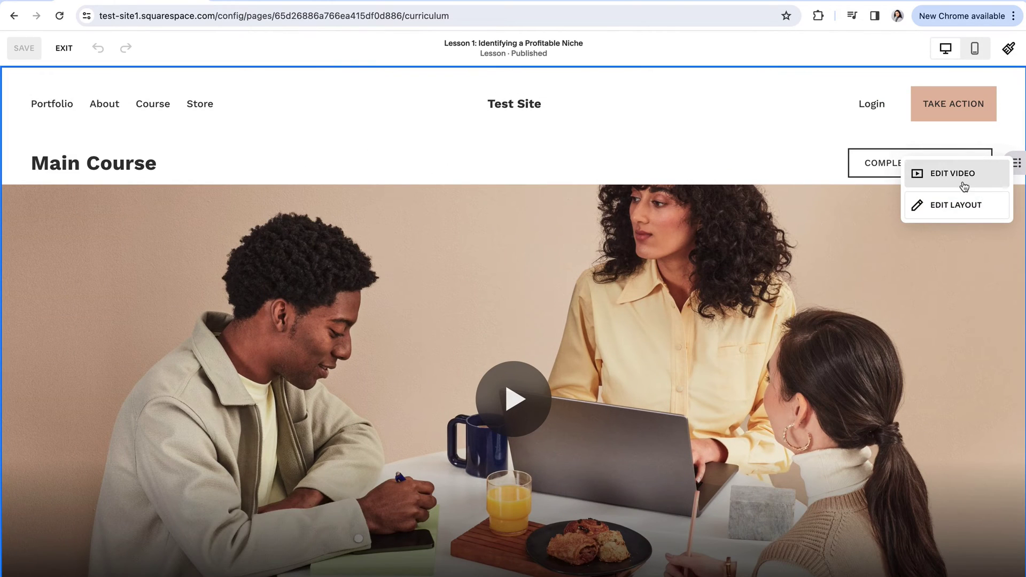
{"action": "left_click", "coordinate": [936, 173]}
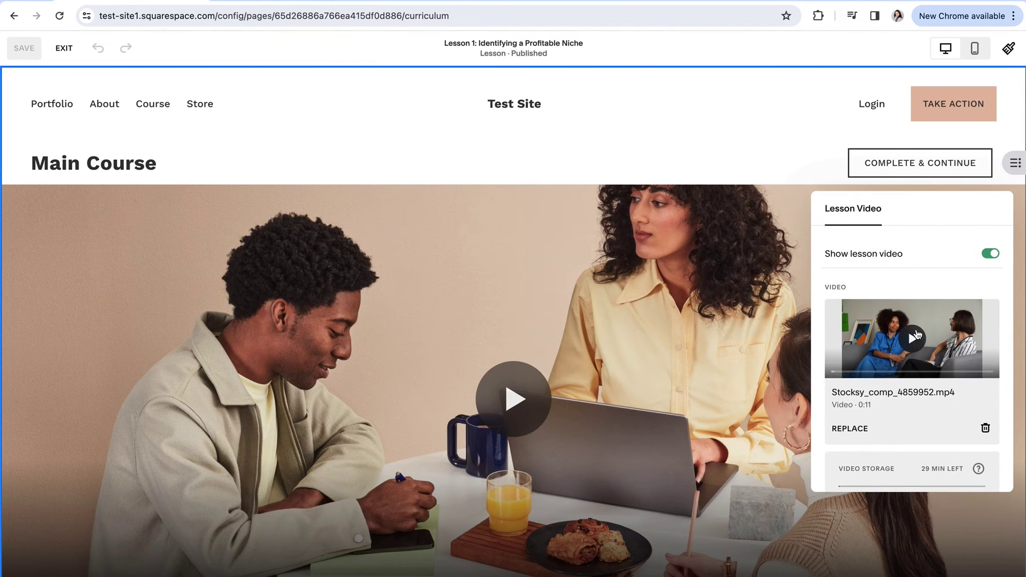
{"action": "scroll", "coordinate": [904, 348], "scroll_direction": "down", "scroll_amount": 1}
{"action": "left_click", "coordinate": [855, 380]}
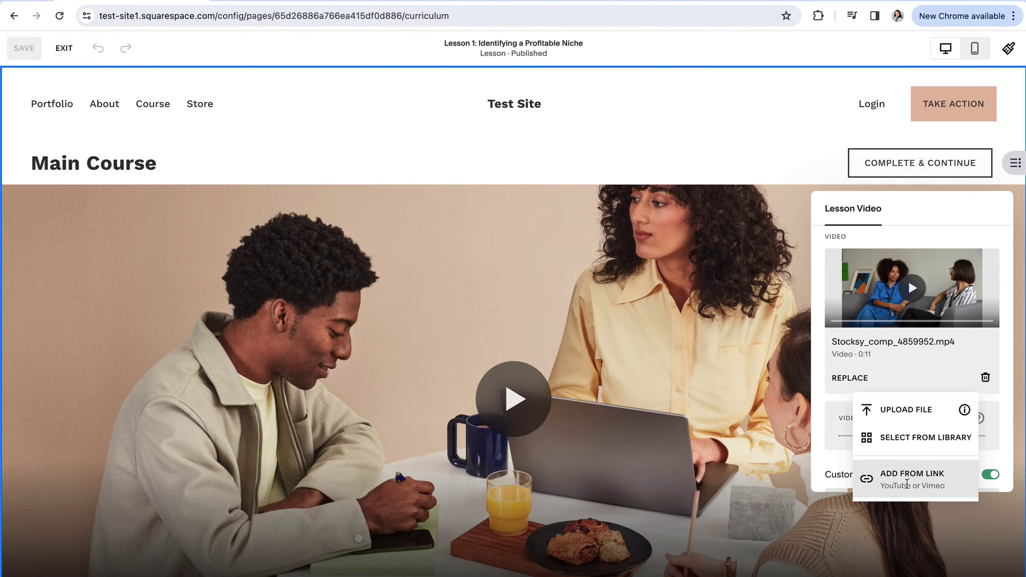
{"action": "left_click", "coordinate": [627, 170]}
{"action": "left_click", "coordinate": [63, 48]}
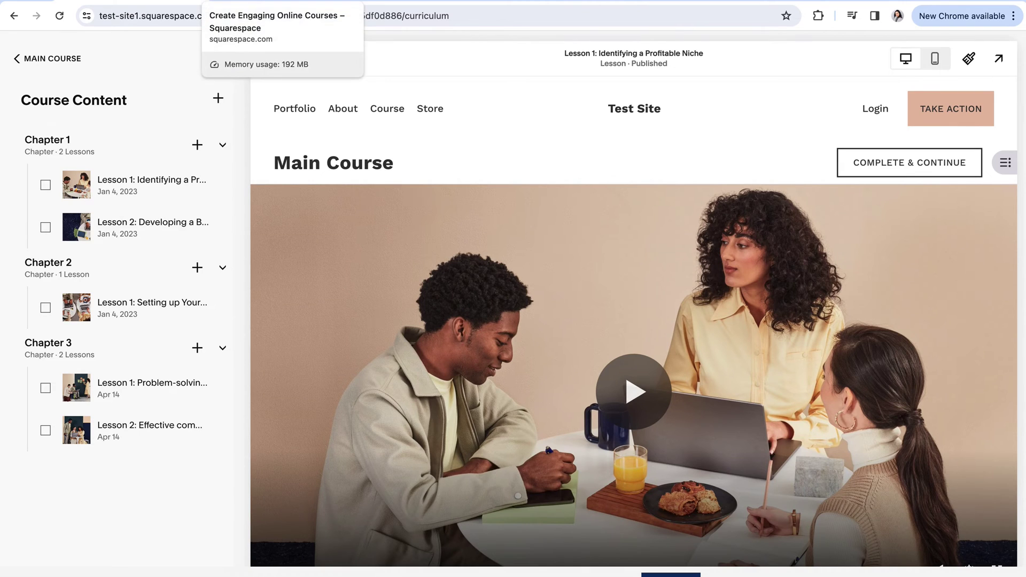
{"action": "left_click", "coordinate": [257, 1]}
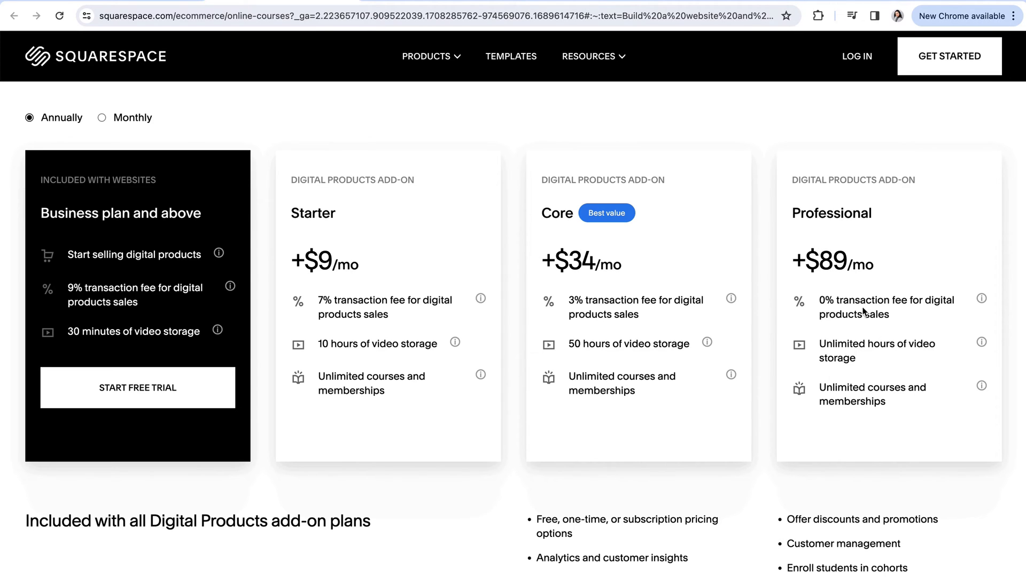
- Highlight the Professional plan's transaction fee line, then return to the Main Course editor panel
{"action": "left_click_drag", "start_coordinate": [897, 300], "coordinate": [800, 301]}
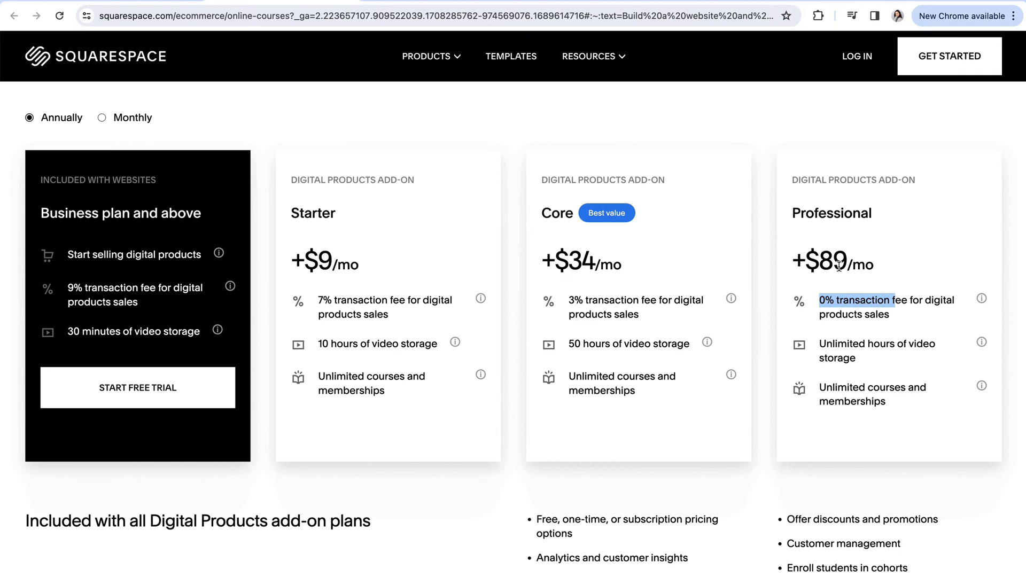
{"action": "left_click", "coordinate": [763, 293]}
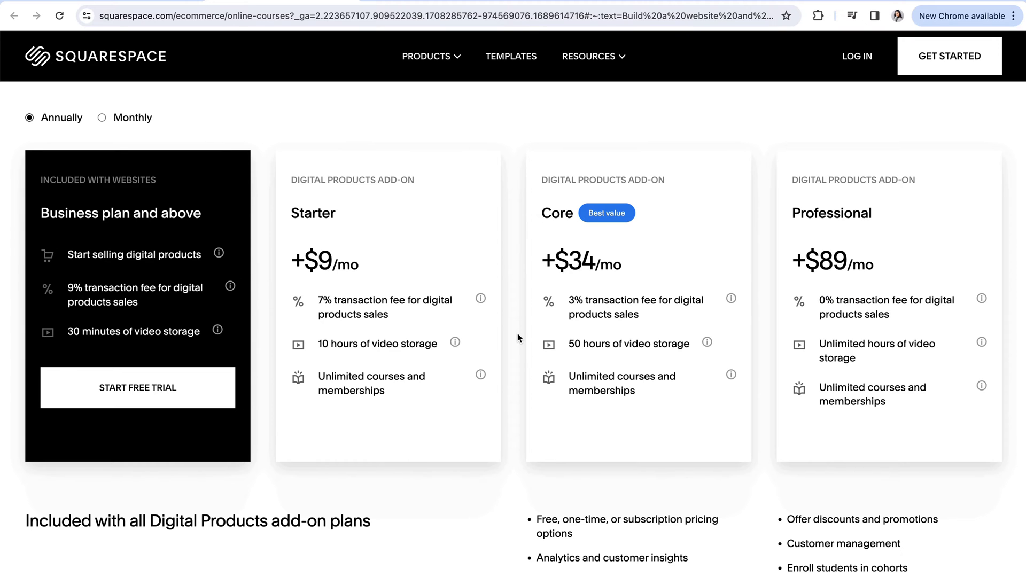
{"action": "left_click", "coordinate": [138, 2]}
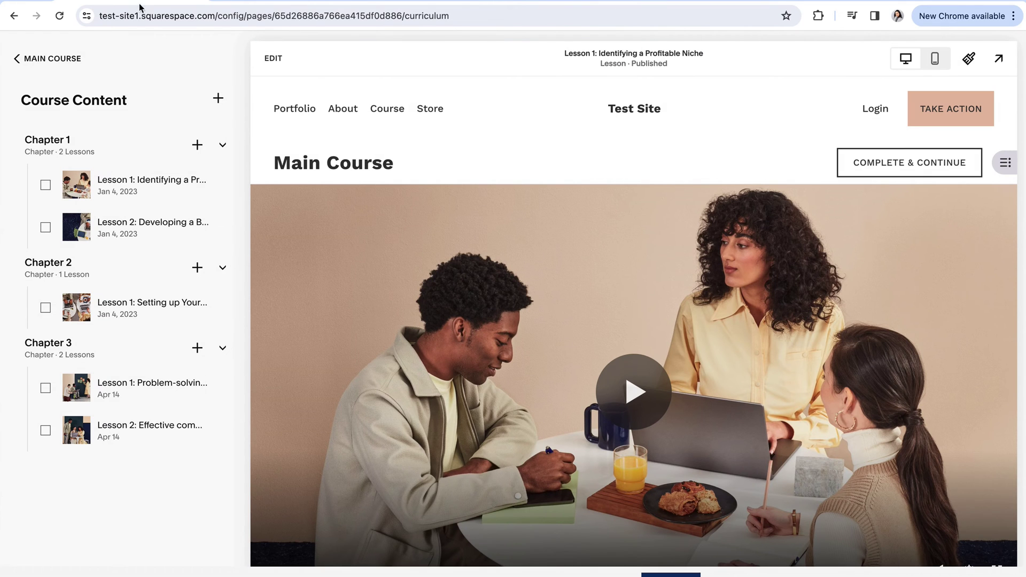
{"action": "left_click", "coordinate": [46, 59]}
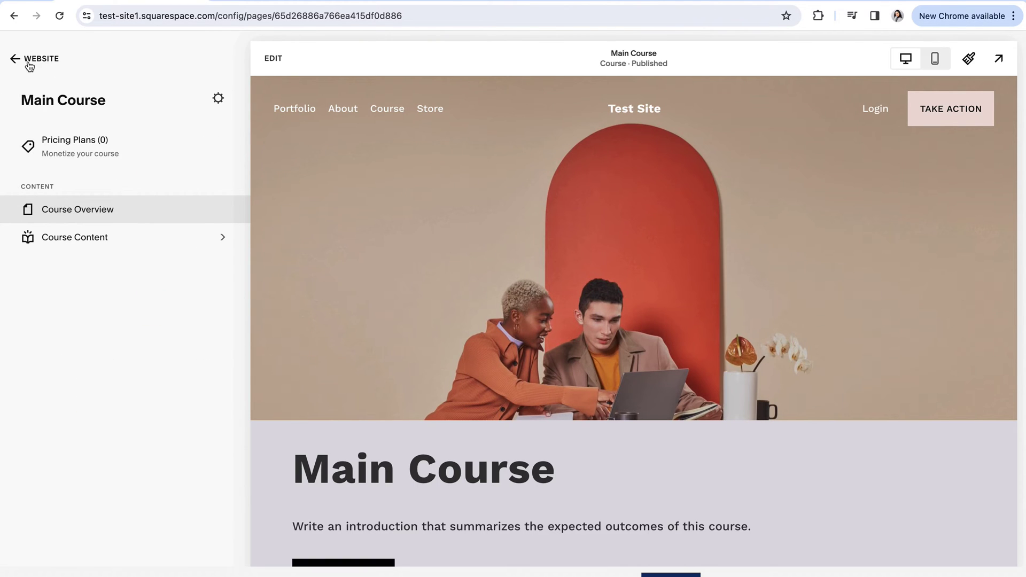
- Add a Member Site under Not Linked using the Member Site Homepage template
{"action": "scroll", "coordinate": [574, 316], "scroll_direction": "down", "scroll_amount": 5}
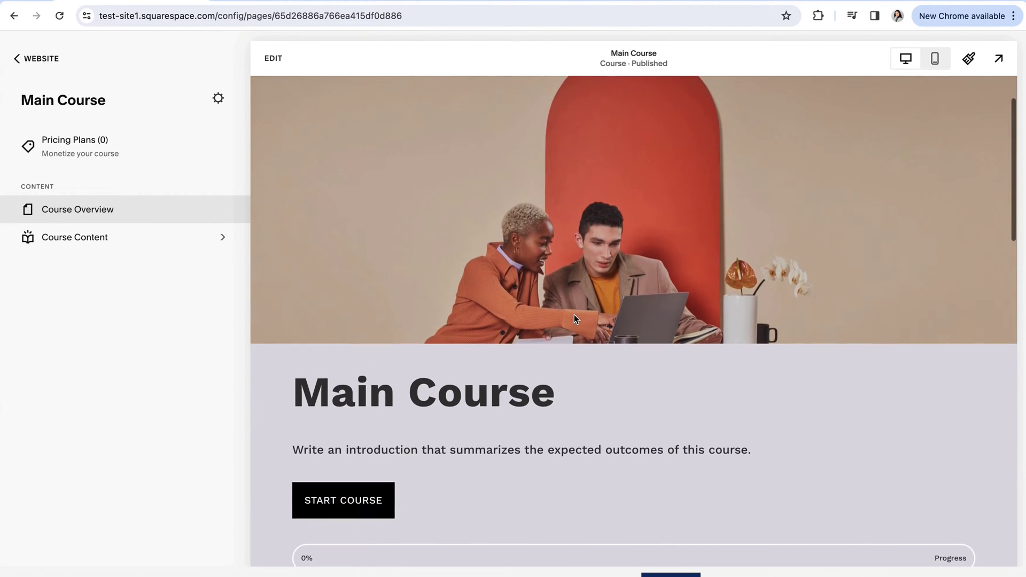
{"action": "scroll", "coordinate": [574, 316], "scroll_direction": "down", "scroll_amount": 4}
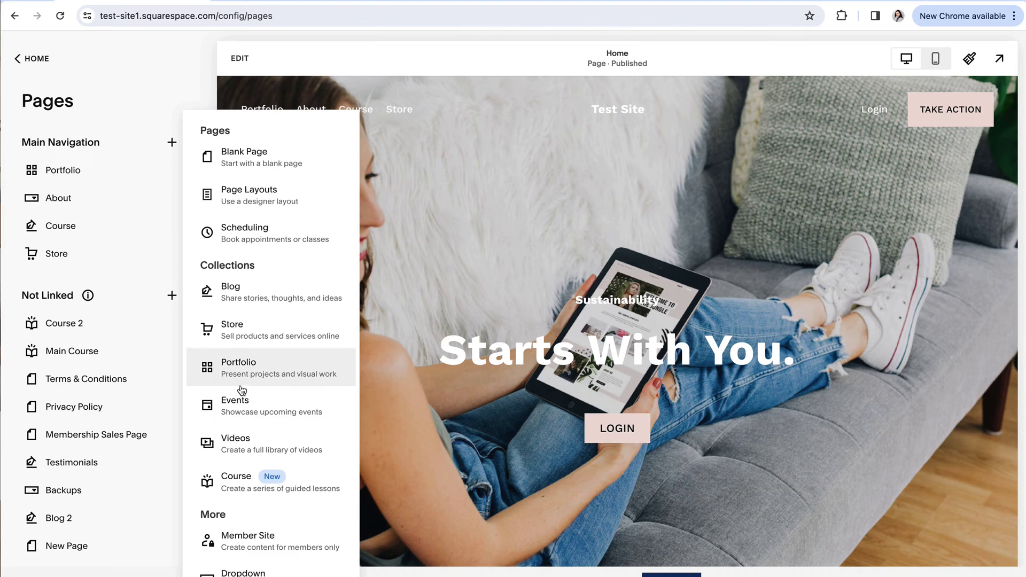
{"action": "scroll", "coordinate": [225, 347], "scroll_direction": "down", "scroll_amount": 2}
{"action": "left_click", "coordinate": [230, 478]}
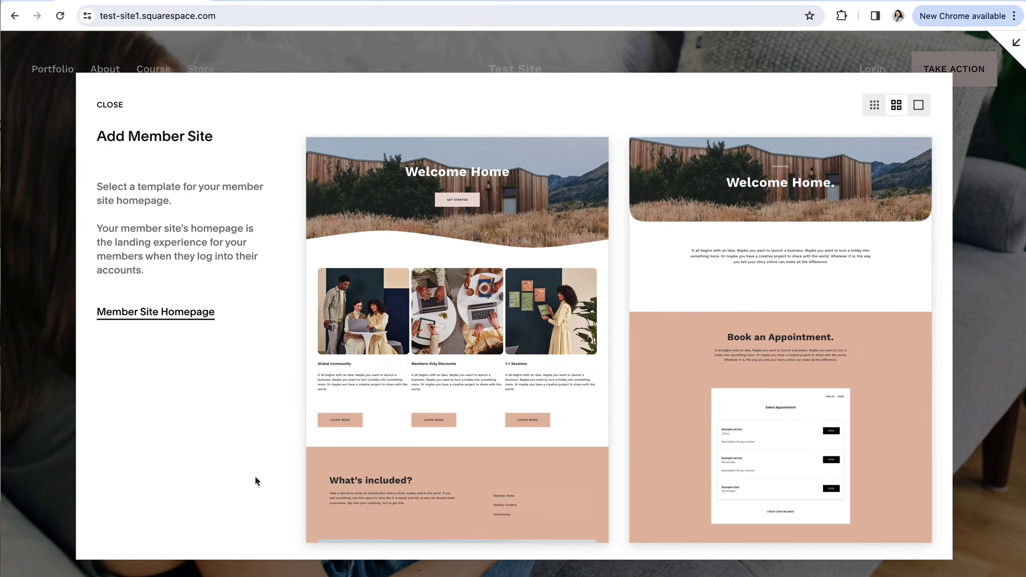
{"action": "left_click", "coordinate": [465, 315]}
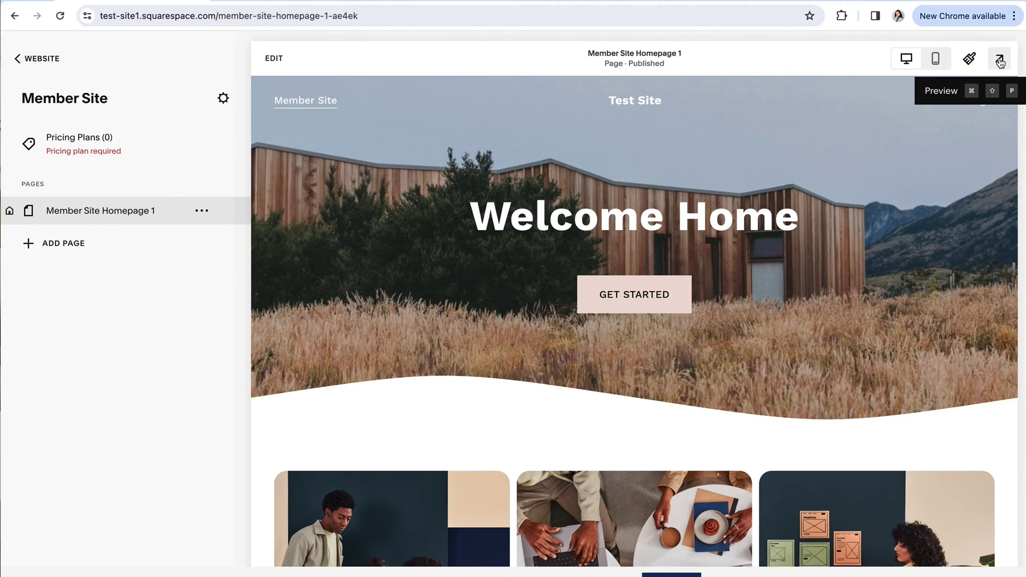
- Preview the member site's Welcome Home page, scroll through it, then exit the preview
{"action": "left_click", "coordinate": [1001, 57]}
{"action": "scroll", "coordinate": [508, 337], "scroll_direction": "down", "scroll_amount": 5}
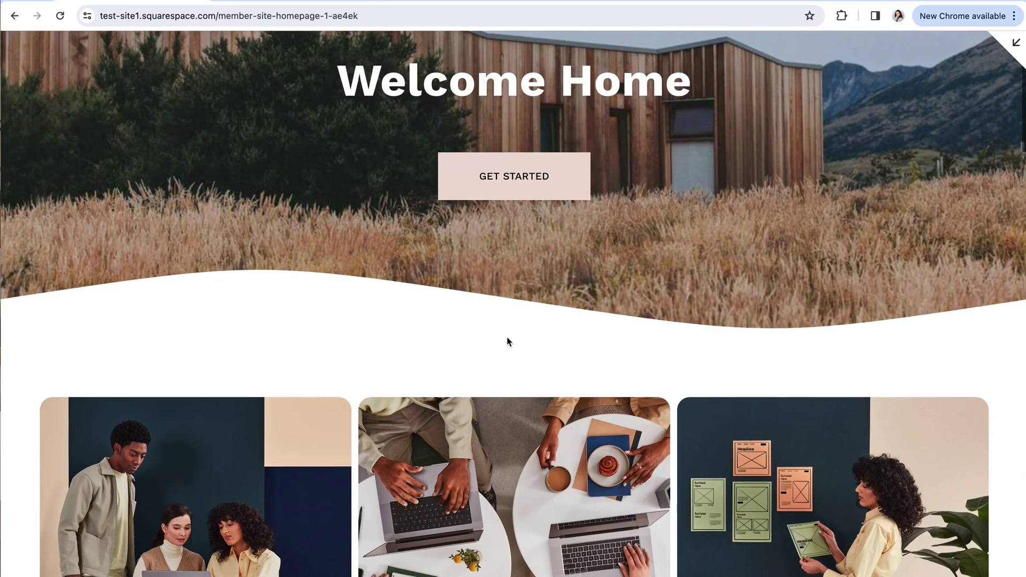
{"action": "scroll", "coordinate": [471, 339], "scroll_direction": "down", "scroll_amount": 5}
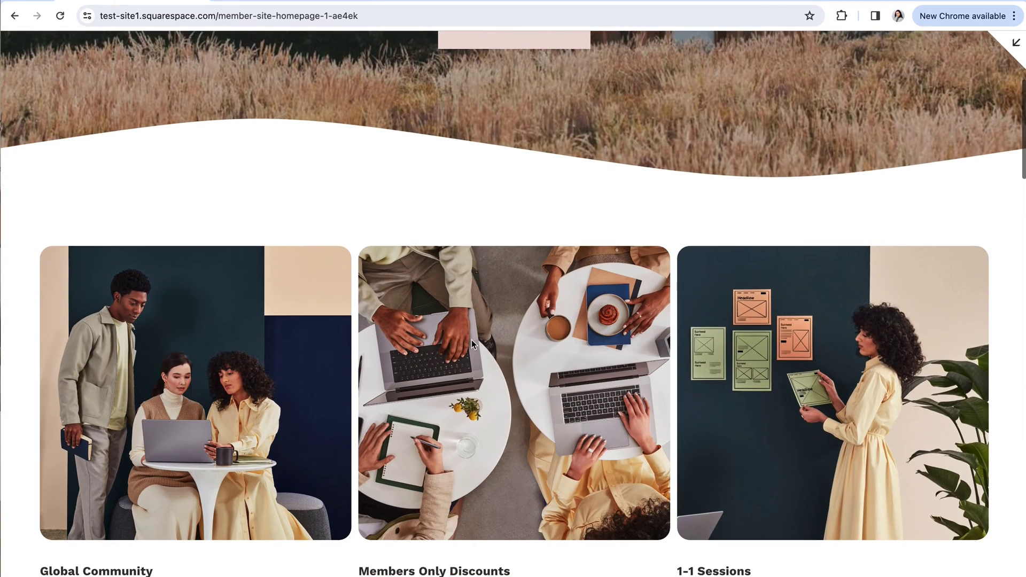
{"action": "scroll", "coordinate": [471, 339], "scroll_direction": "down", "scroll_amount": 6}
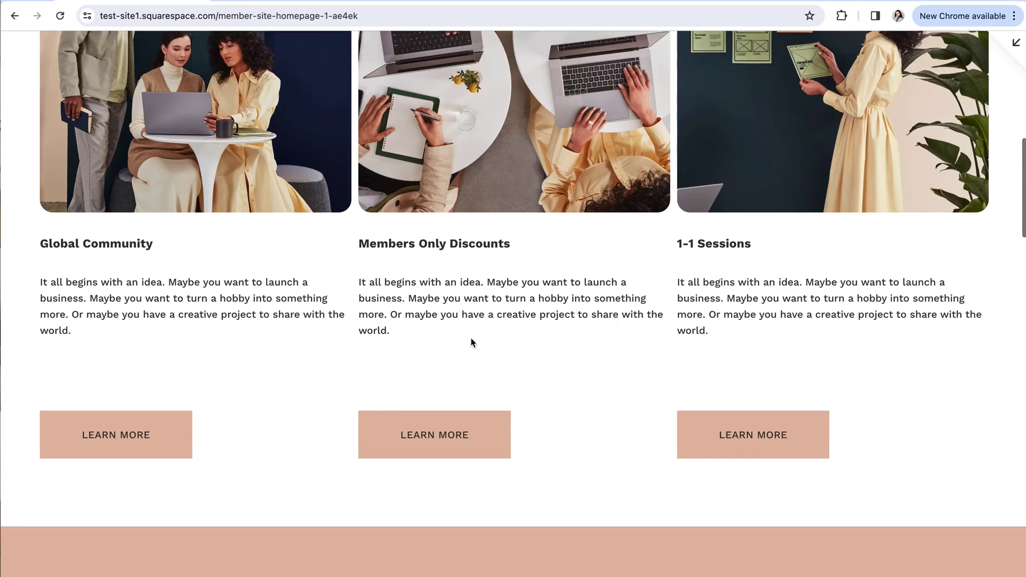
{"action": "scroll", "coordinate": [471, 341], "scroll_direction": "down", "scroll_amount": 9}
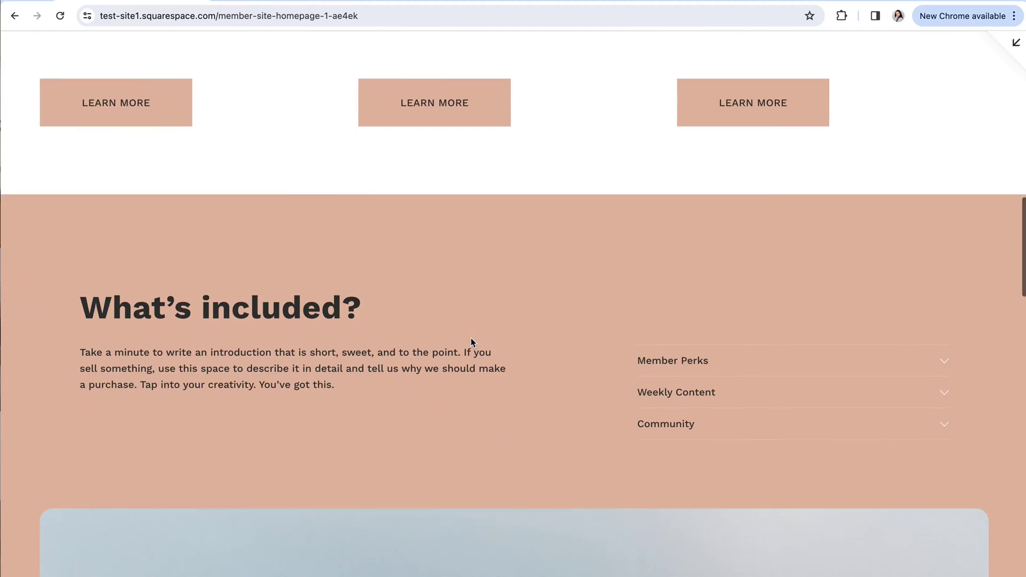
{"action": "scroll", "coordinate": [470, 341], "scroll_direction": "down", "scroll_amount": 3}
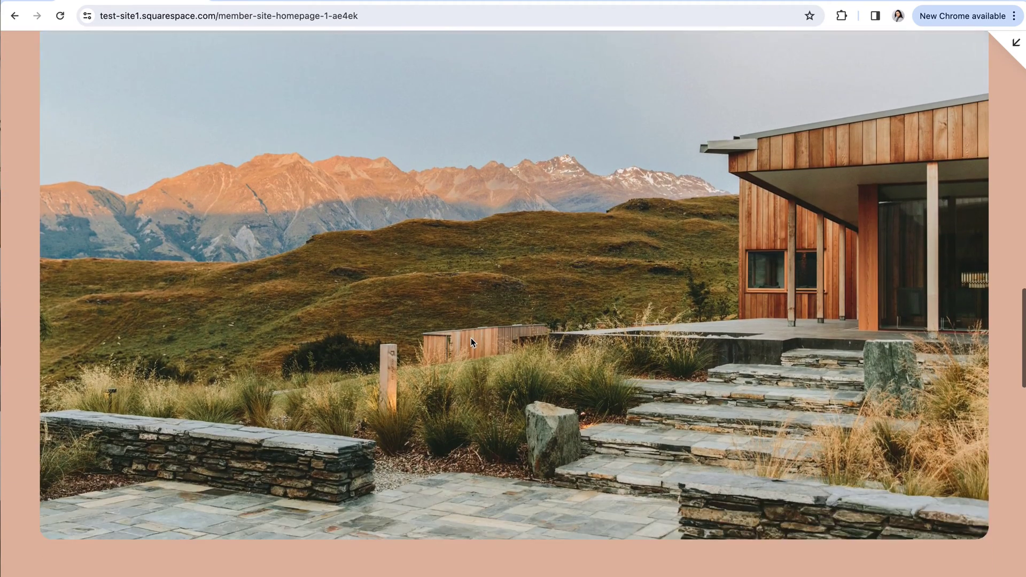
{"action": "scroll", "coordinate": [630, 353], "scroll_direction": "up", "scroll_amount": 9}
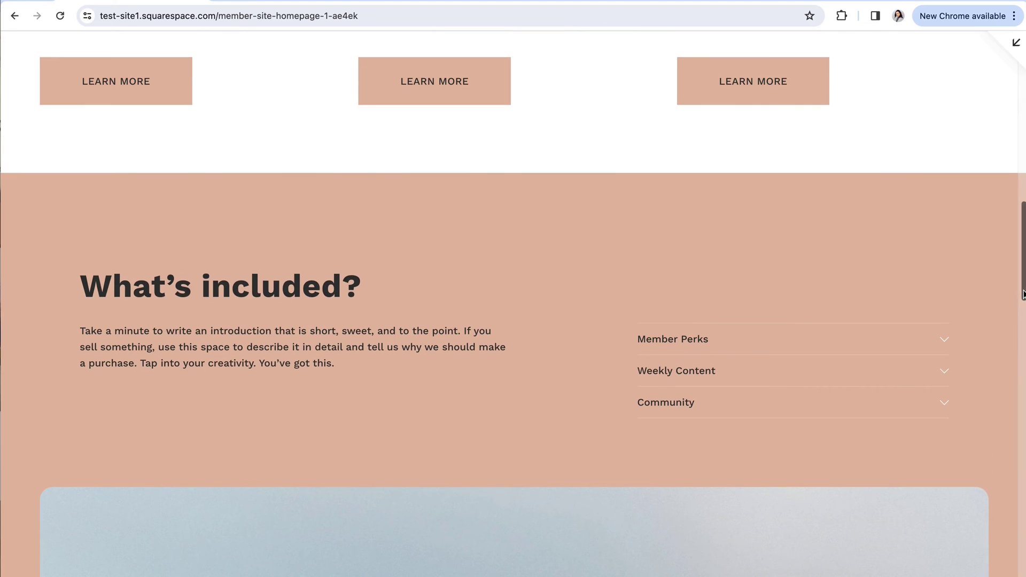
{"action": "scroll", "coordinate": [838, 358], "scroll_direction": "up", "scroll_amount": 15}
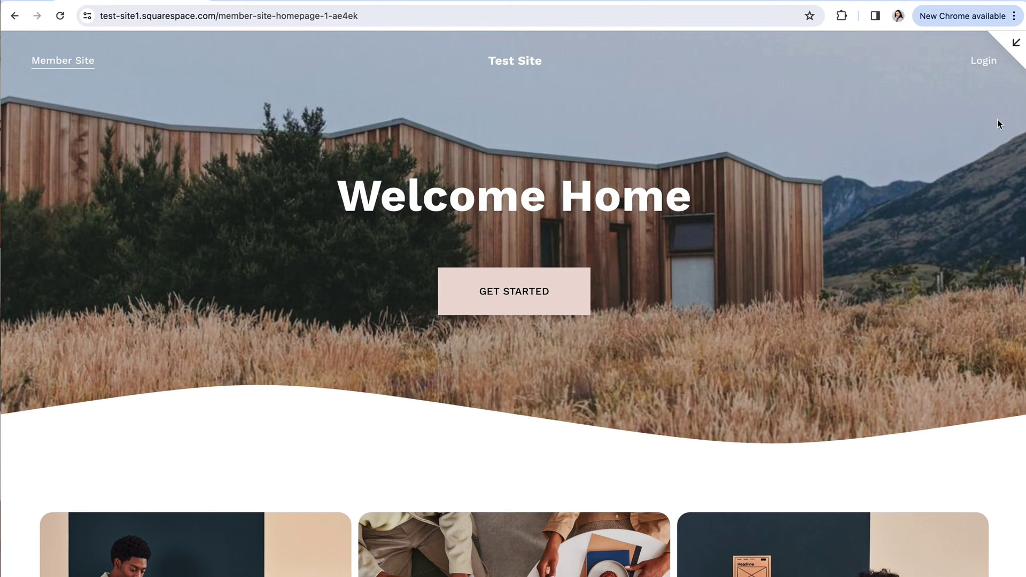
{"action": "left_click", "coordinate": [1015, 42]}
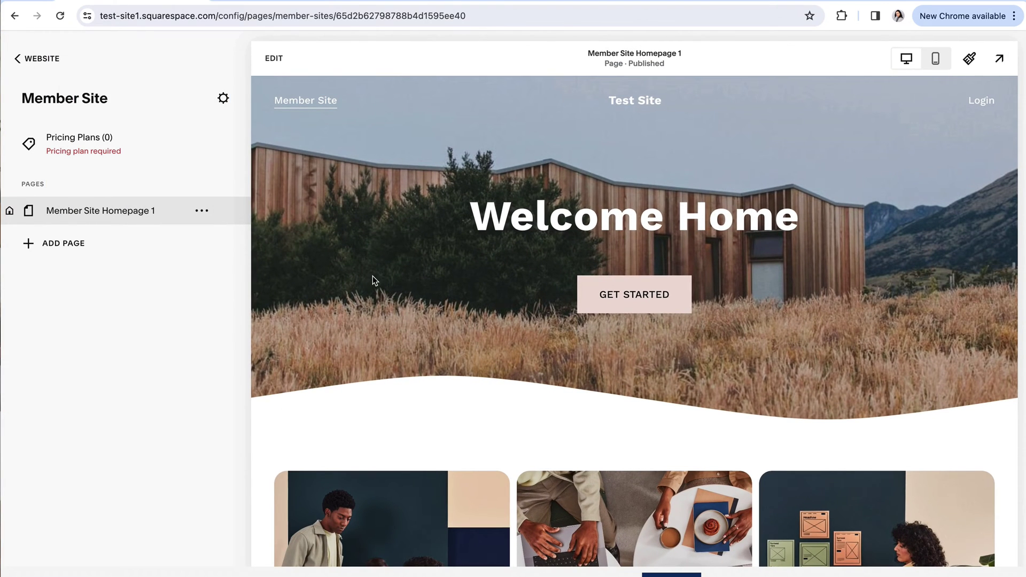
- Create and save a Membership pricing plan of one $15 payment, then select Member Site Homepage 1
{"action": "left_click", "coordinate": [87, 140]}
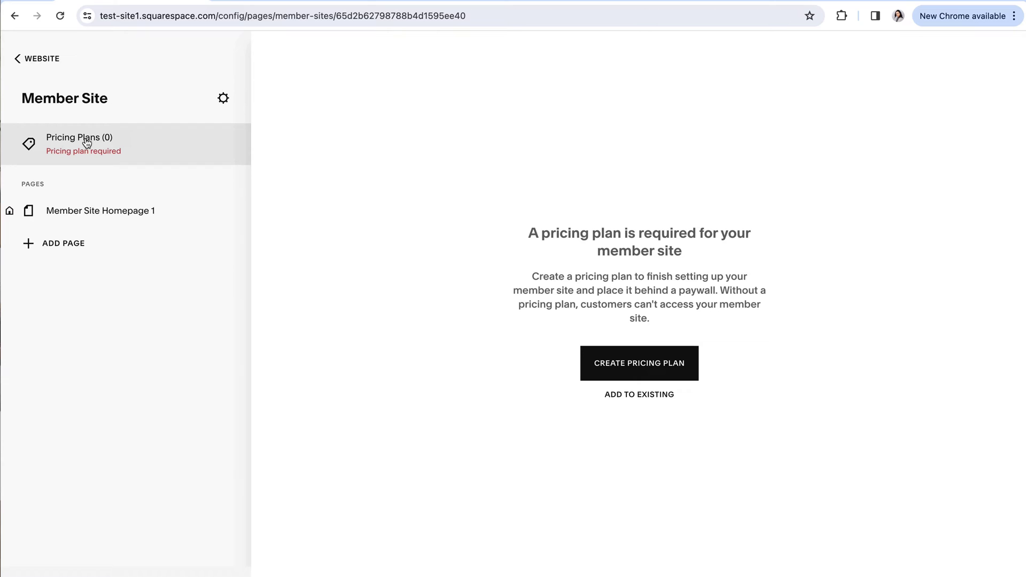
{"action": "left_click", "coordinate": [630, 364]}
{"action": "scroll", "coordinate": [344, 227], "scroll_direction": "down", "scroll_amount": 3}
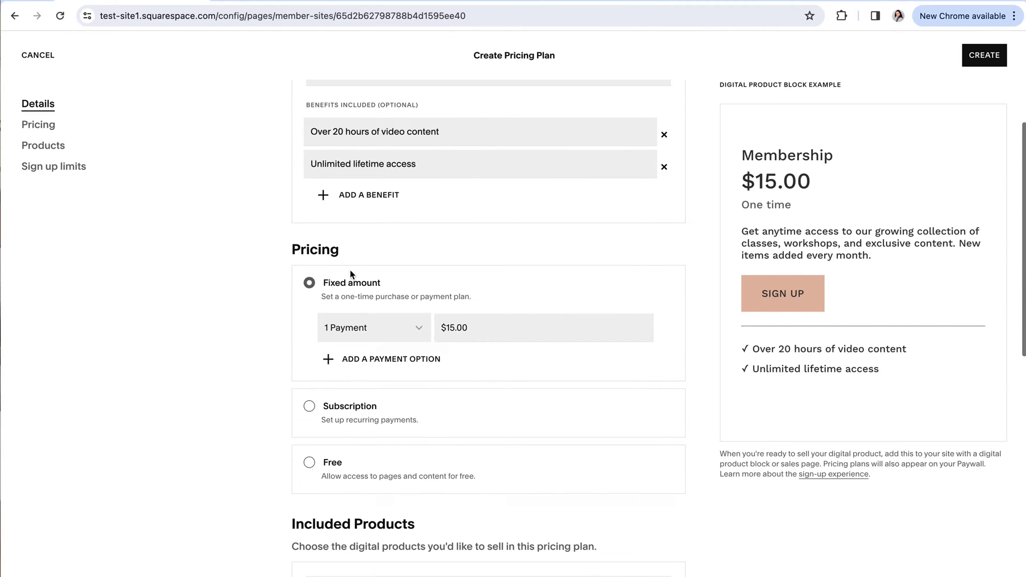
{"action": "scroll", "coordinate": [324, 337], "scroll_direction": "down", "scroll_amount": 1}
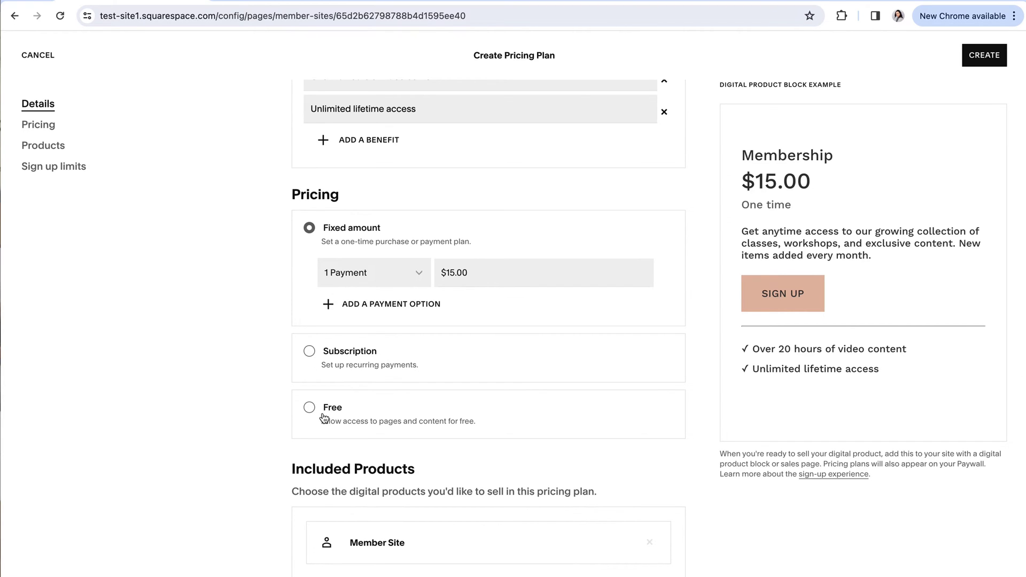
{"action": "scroll", "coordinate": [588, 385], "scroll_direction": "up", "scroll_amount": 2}
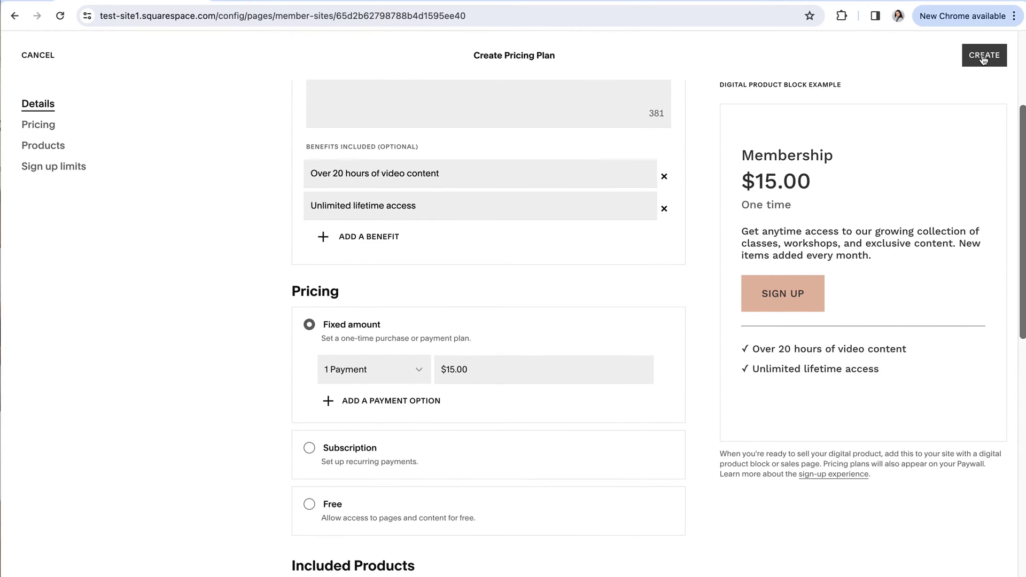
{"action": "left_click", "coordinate": [983, 56]}
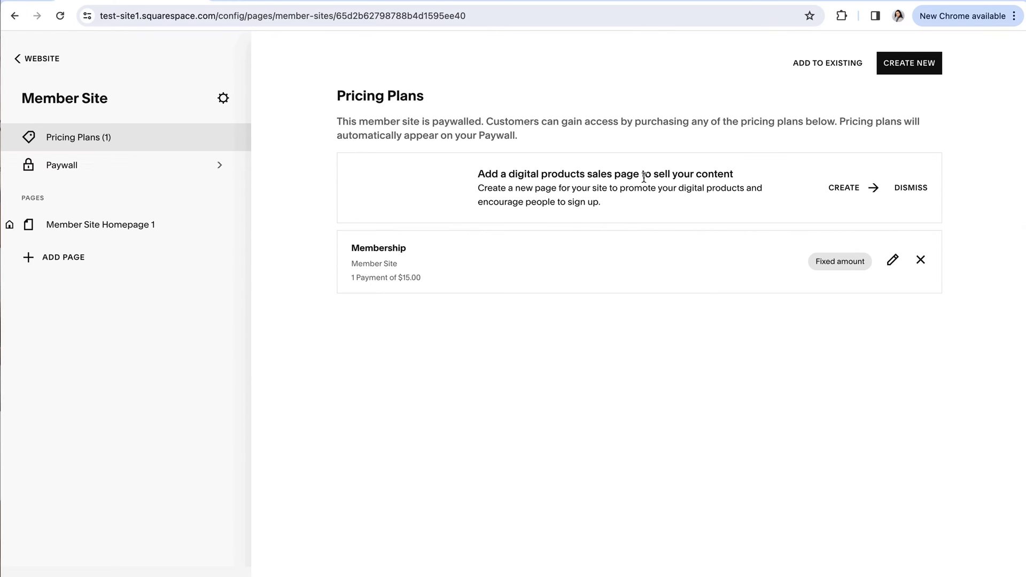
{"action": "left_click", "coordinate": [115, 224]}
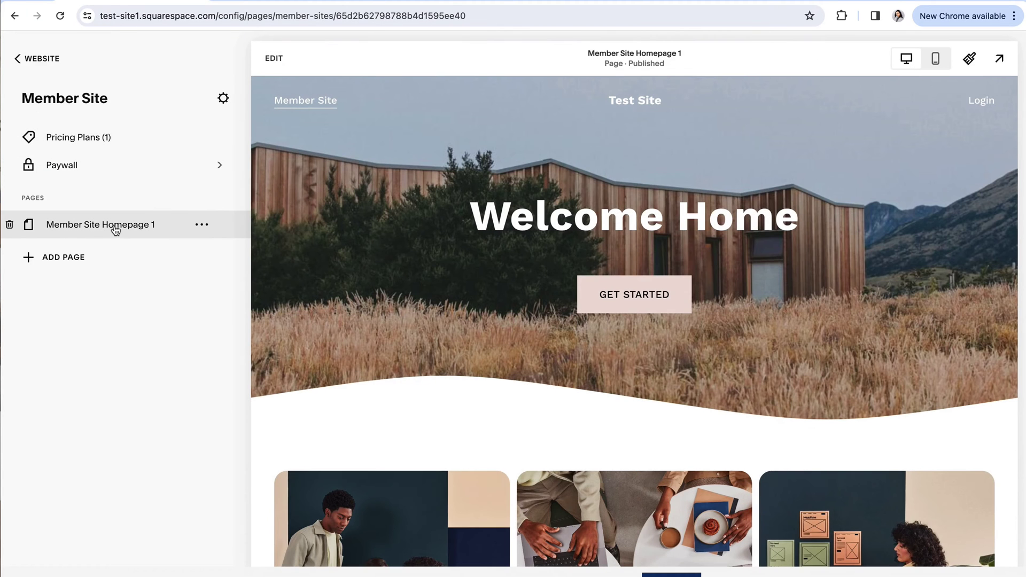
- Check the Add Page choices without adding, then view Member Site Homepage 1 live and scroll it
{"action": "left_click", "coordinate": [64, 259]}
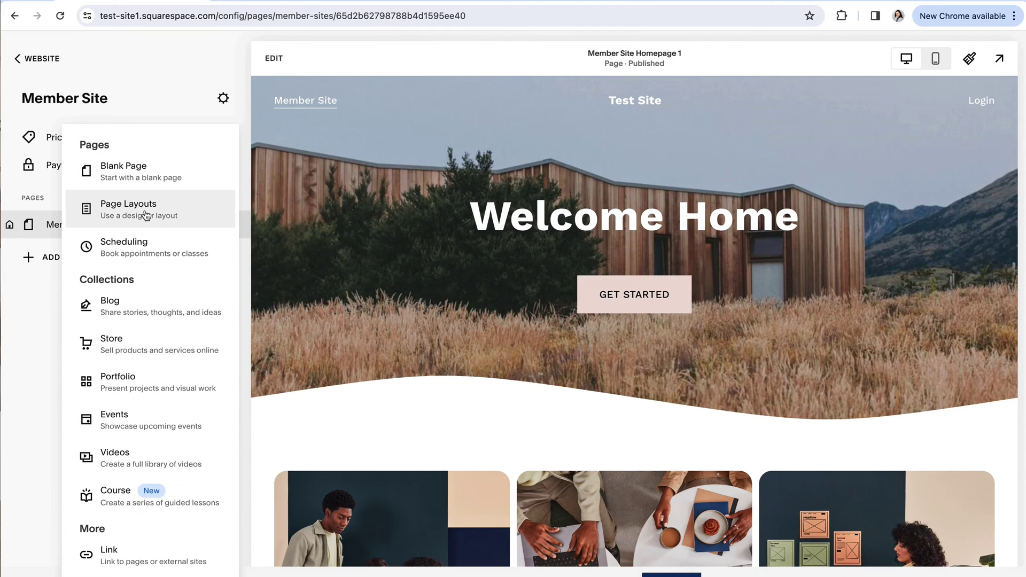
{"action": "left_click", "coordinate": [36, 318]}
{"action": "left_click", "coordinate": [999, 59]}
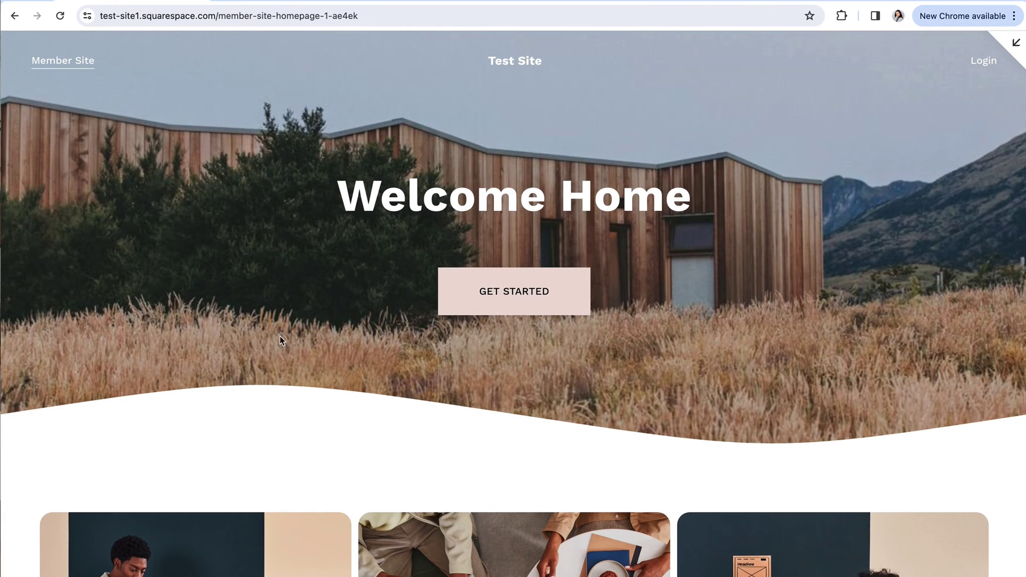
{"action": "scroll", "coordinate": [358, 391], "scroll_direction": "down", "scroll_amount": 2}
{"action": "scroll", "coordinate": [356, 395], "scroll_direction": "down", "scroll_amount": 4}
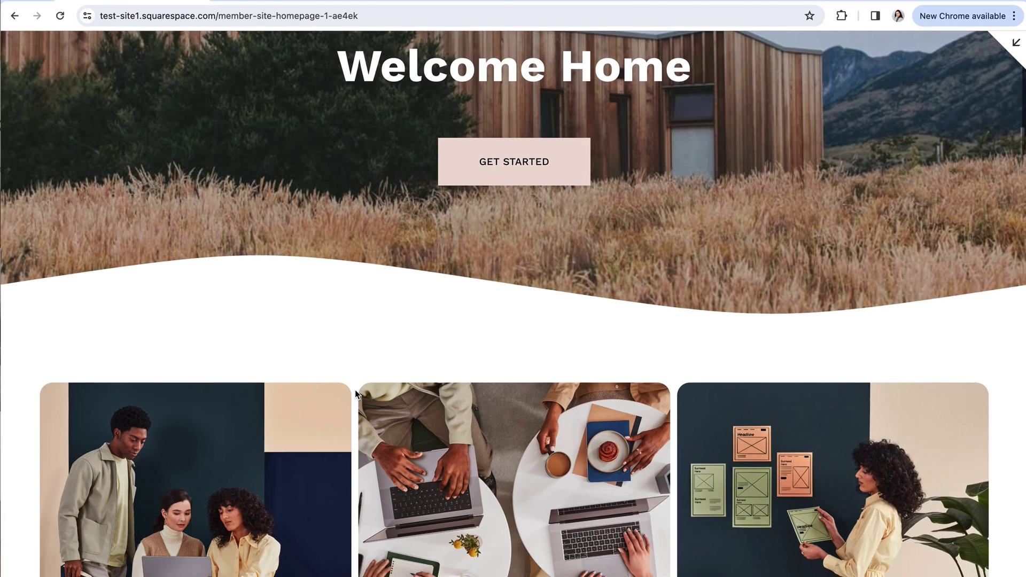
{"action": "scroll", "coordinate": [354, 390], "scroll_direction": "down", "scroll_amount": 1}
{"action": "scroll", "coordinate": [357, 391], "scroll_direction": "up", "scroll_amount": 5}
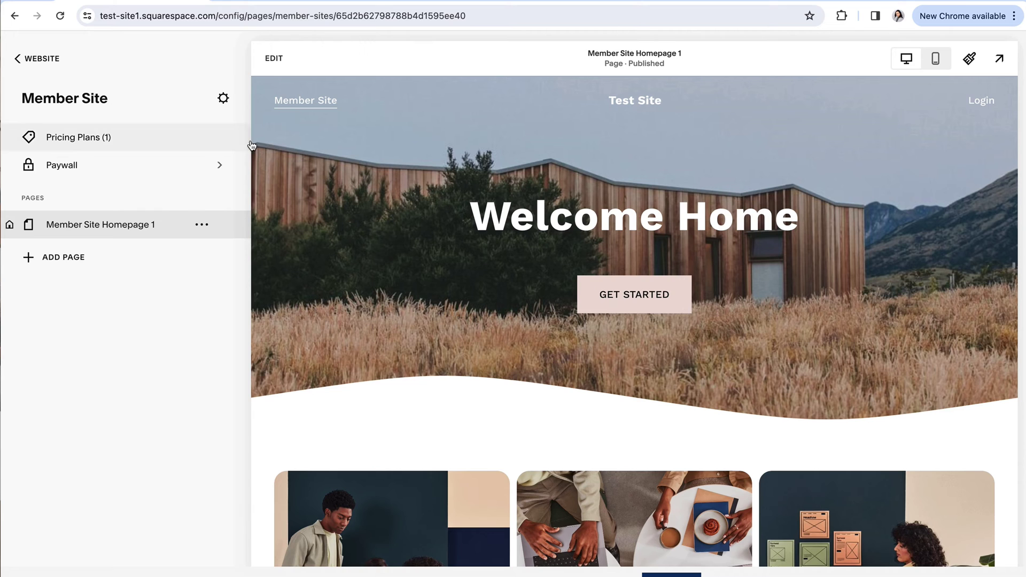
- Back in Pages, preview PW Protected Course, scroll to its lessons and follow Lesson One
{"action": "left_click", "coordinate": [35, 60]}
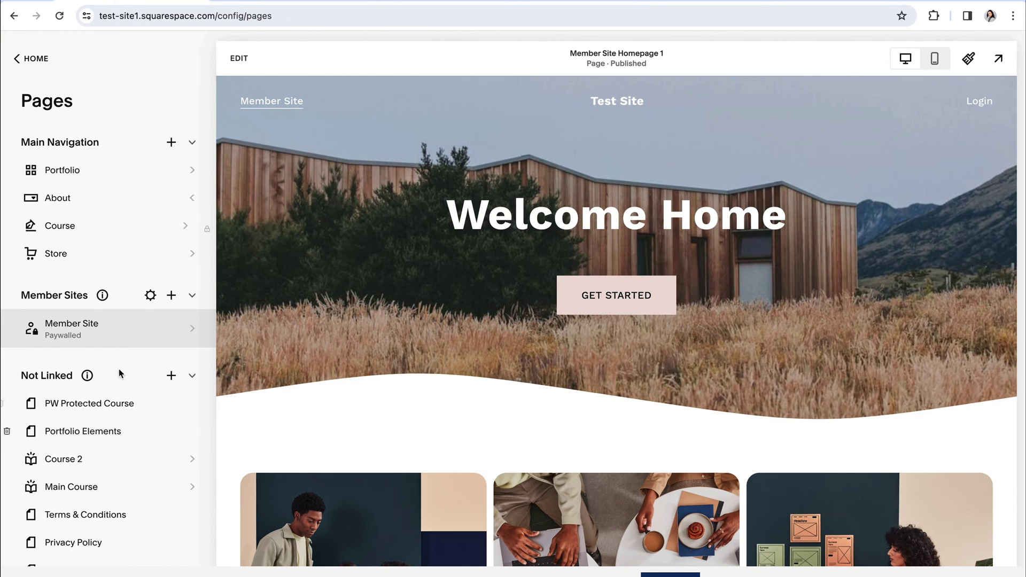
{"action": "left_click", "coordinate": [75, 405]}
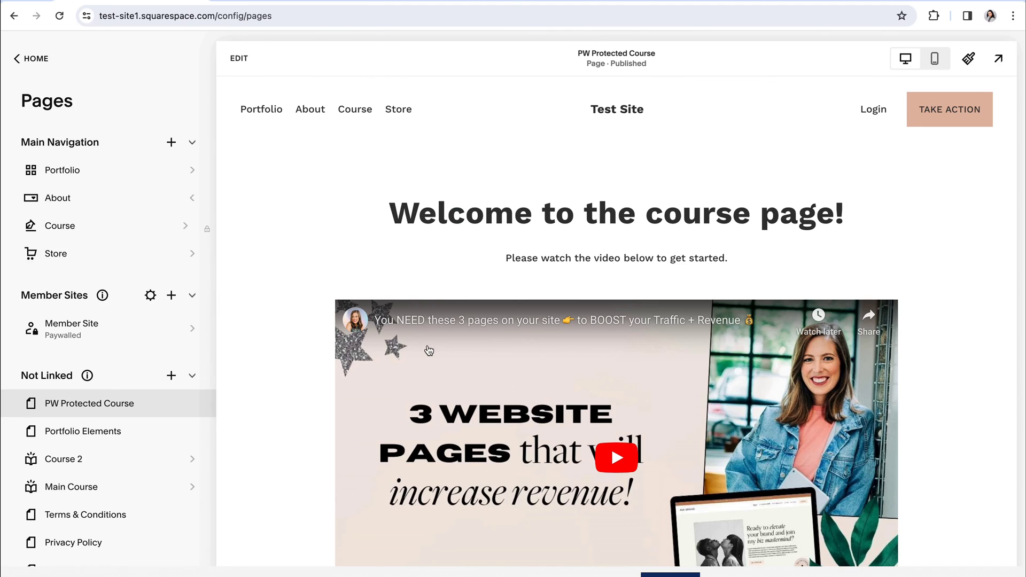
{"action": "scroll", "coordinate": [425, 352], "scroll_direction": "down", "scroll_amount": 2}
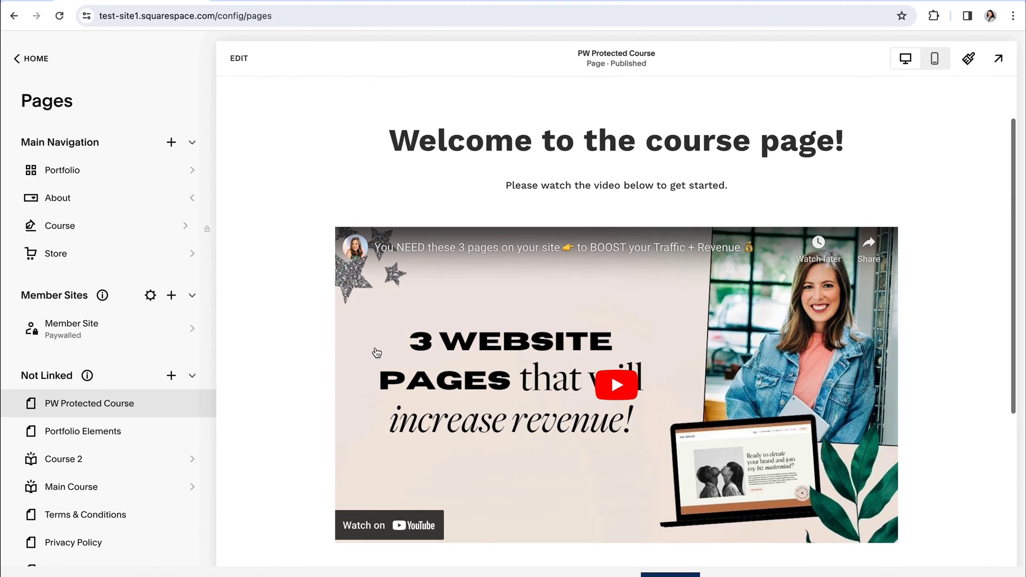
{"action": "scroll", "coordinate": [376, 352], "scroll_direction": "down", "scroll_amount": 3}
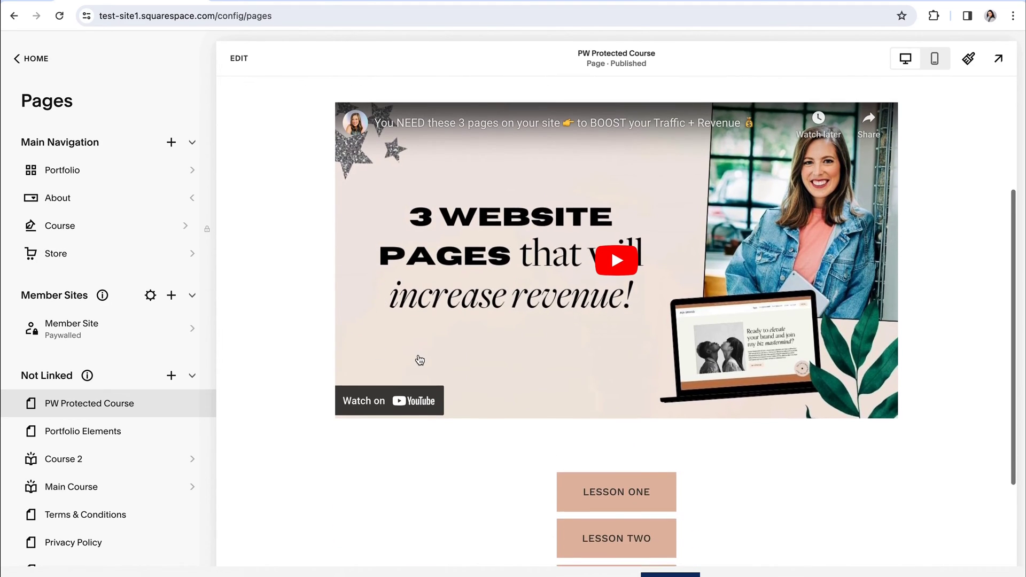
{"action": "scroll", "coordinate": [418, 355], "scroll_direction": "down", "scroll_amount": 2}
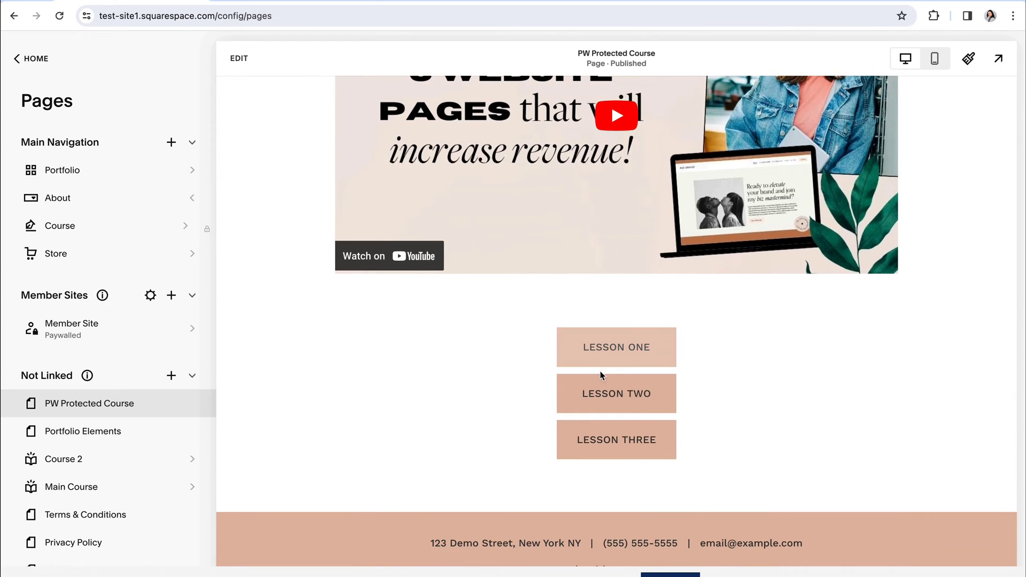
{"action": "left_click", "coordinate": [601, 348]}
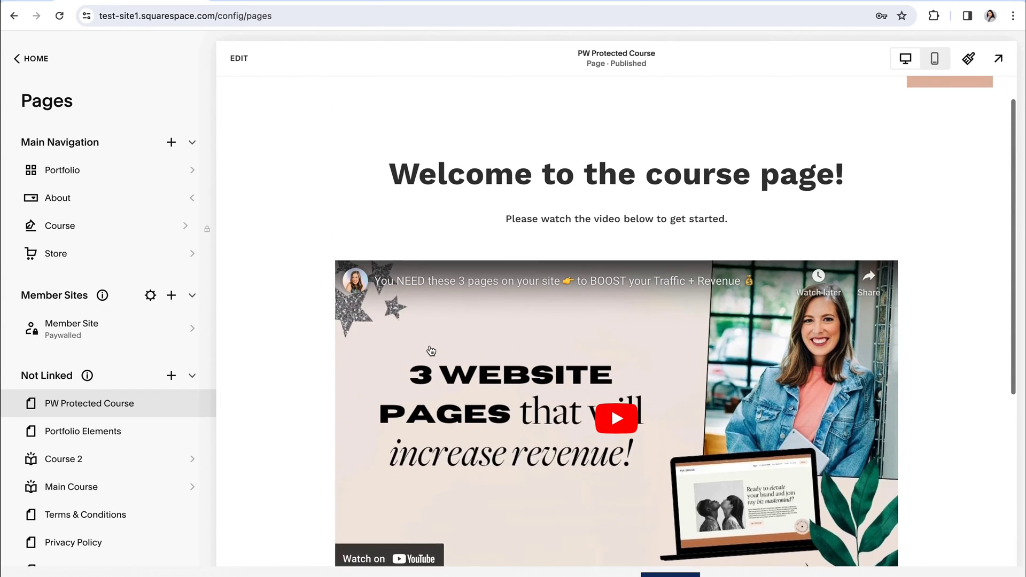
- Add a blank page named 'New Course' under Not Linked
{"action": "left_click", "coordinate": [171, 377]}
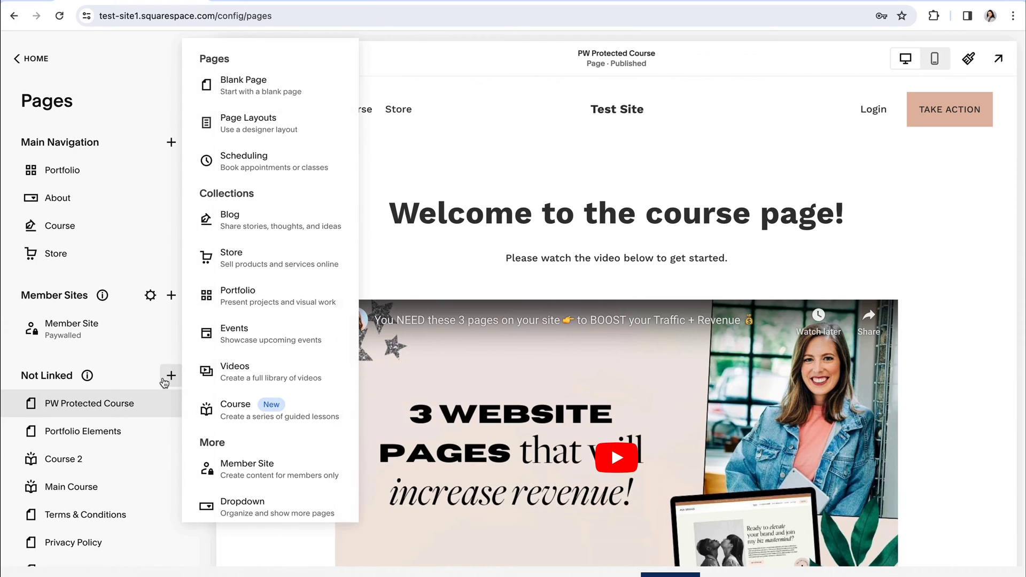
{"action": "left_click", "coordinate": [246, 83]}
{"action": "type", "text": "New"}
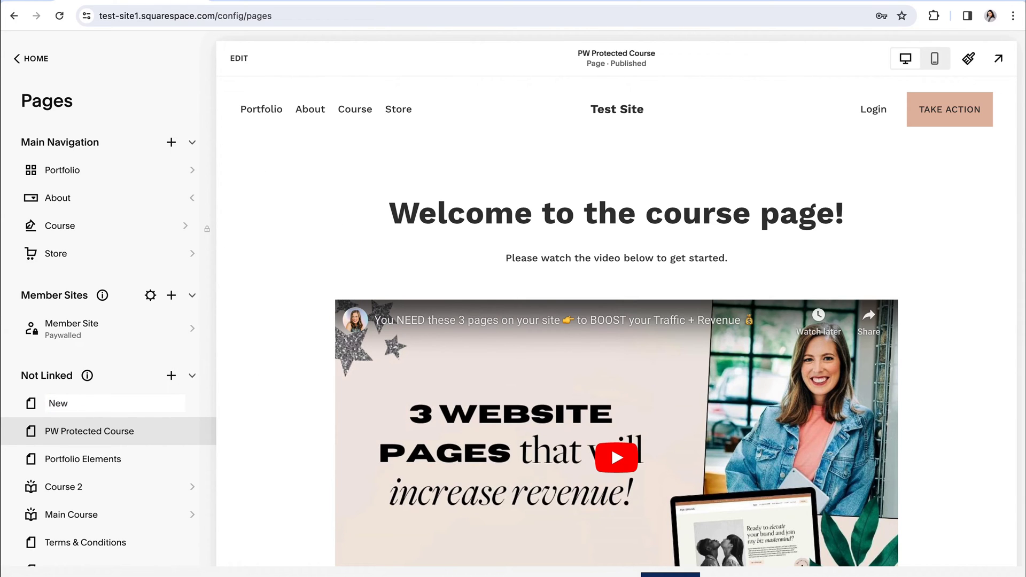
{"action": "type", "text": " Course"}
{"action": "key", "text": "Return"}
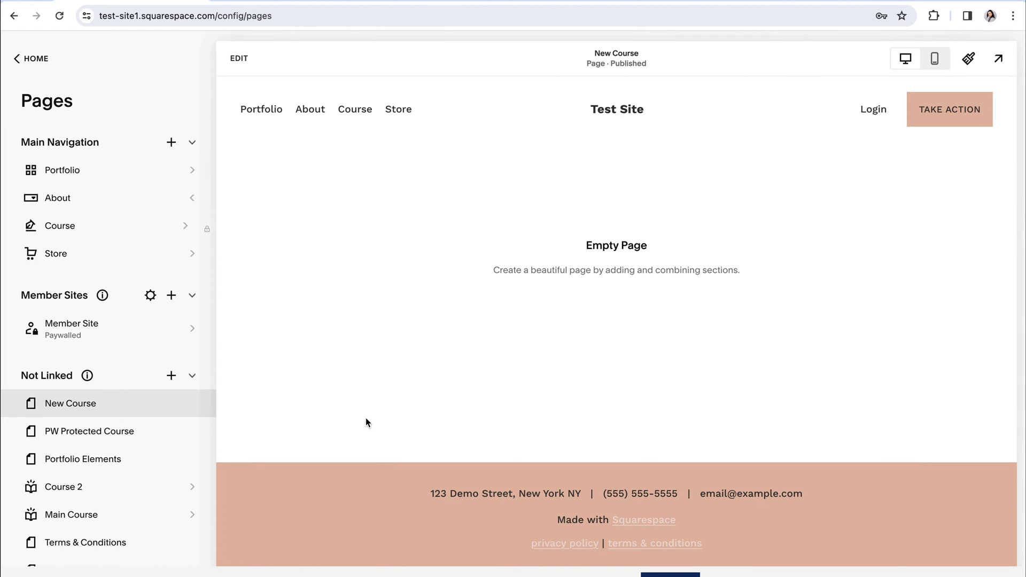
- Set a page password on New Course in its settings and save
{"action": "left_click", "coordinate": [192, 403]}
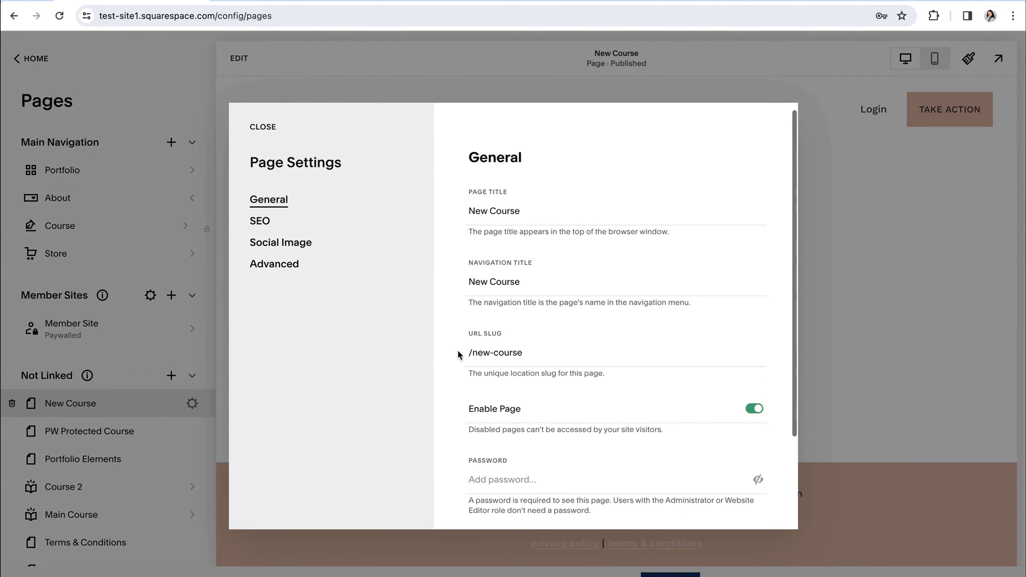
{"action": "scroll", "coordinate": [459, 355], "scroll_direction": "down", "scroll_amount": 2}
{"action": "left_click", "coordinate": [504, 402]}
{"action": "type", "text": "123456"}
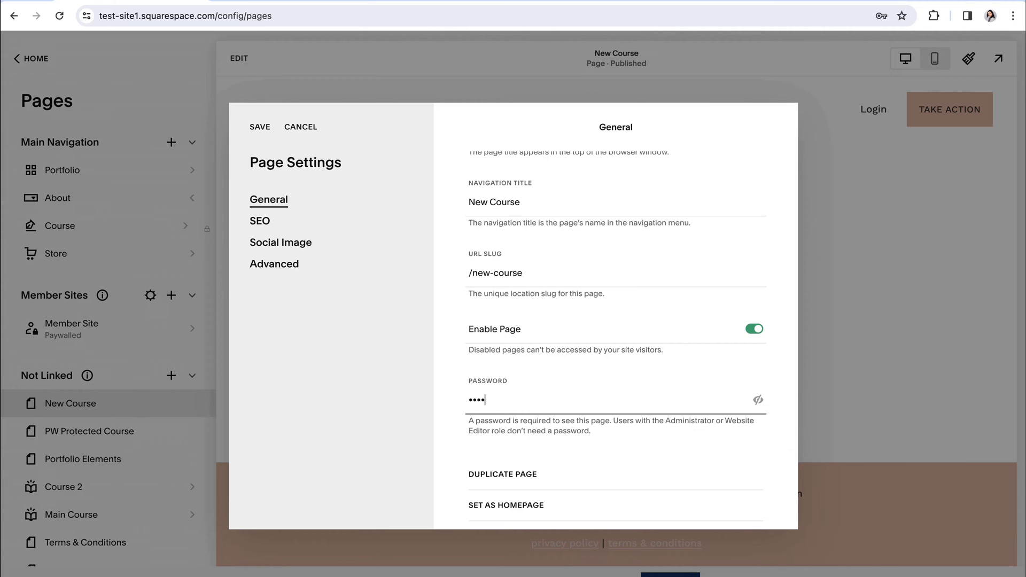
{"action": "left_click", "coordinate": [258, 128]}
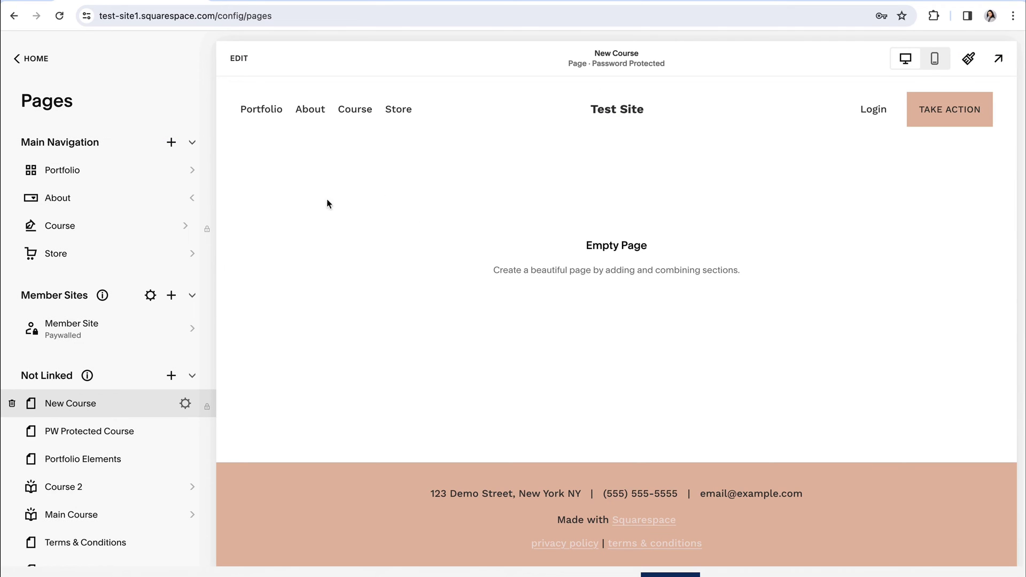
- Edit New Course and add the Intro 'Introduce your brand' section
{"action": "left_click", "coordinate": [239, 58]}
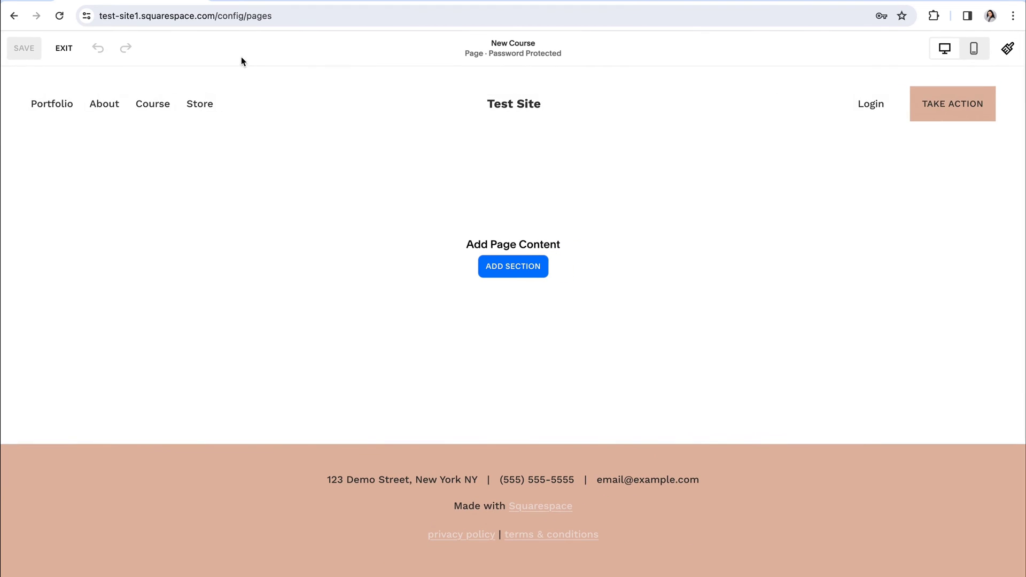
{"action": "left_click", "coordinate": [522, 265]}
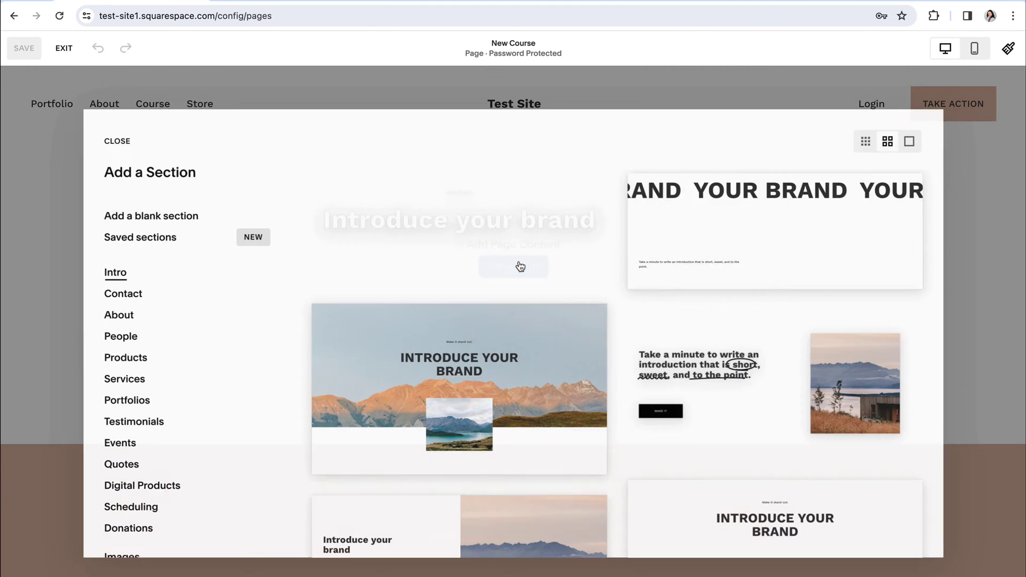
{"action": "scroll", "coordinate": [497, 285], "scroll_direction": "down", "scroll_amount": 1}
{"action": "left_click", "coordinate": [480, 345]}
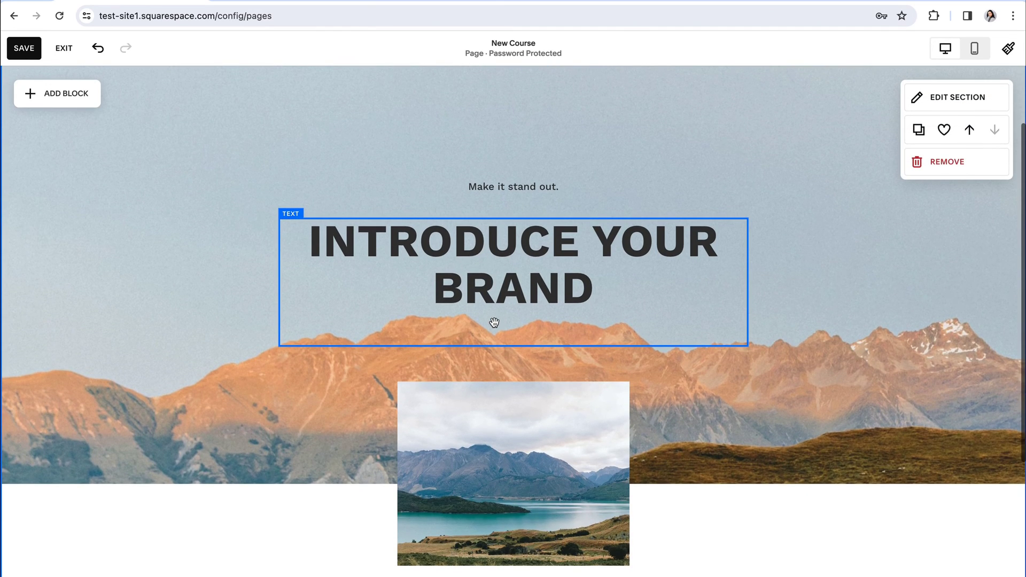
- Replace the section heading with 'START COURSE HERE', save the page and exit the editor
{"action": "left_click", "coordinate": [508, 283]}
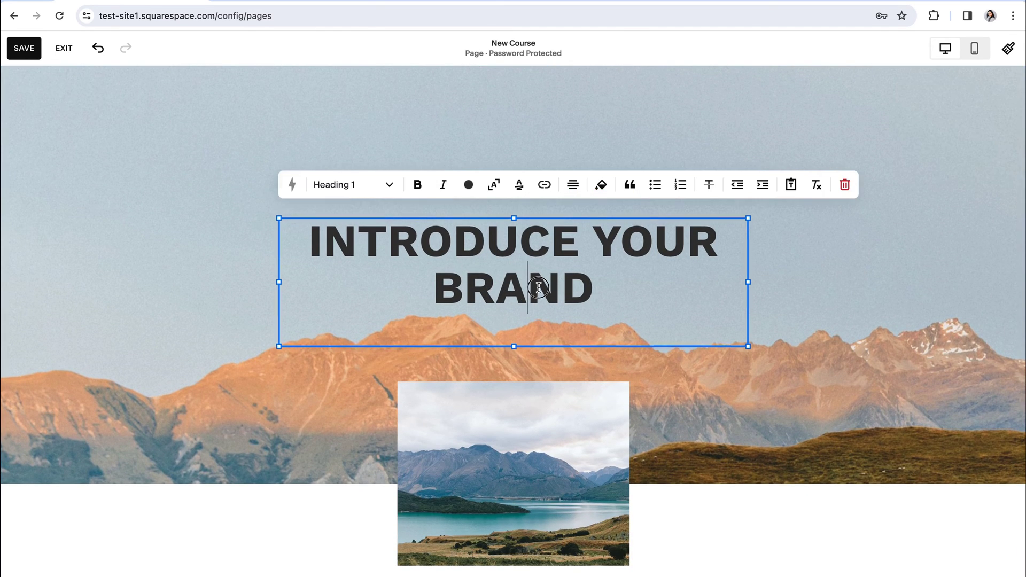
{"action": "left_click_drag", "start_coordinate": [613, 291], "coordinate": [281, 238]}
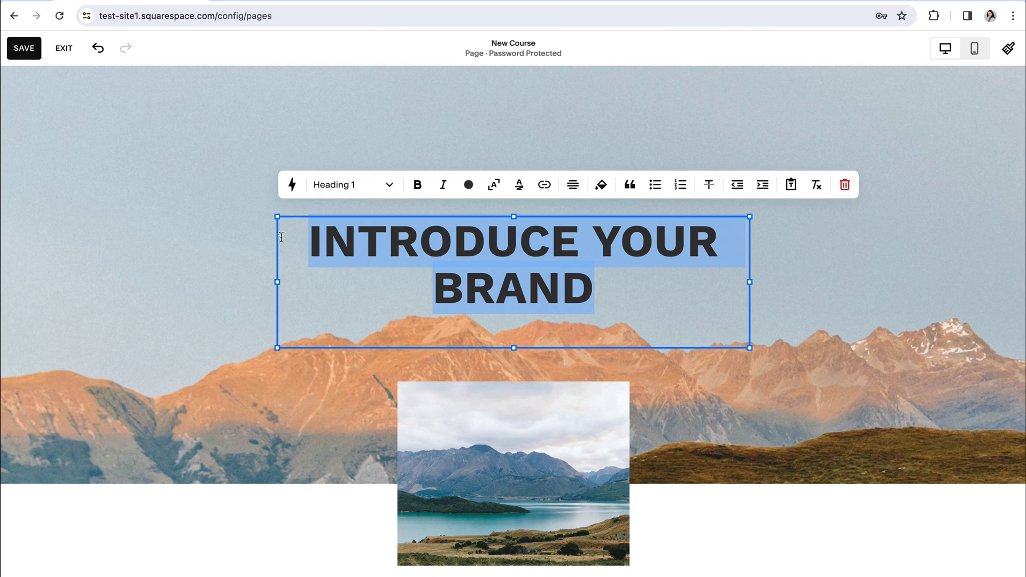
{"action": "type", "text": "STA"}
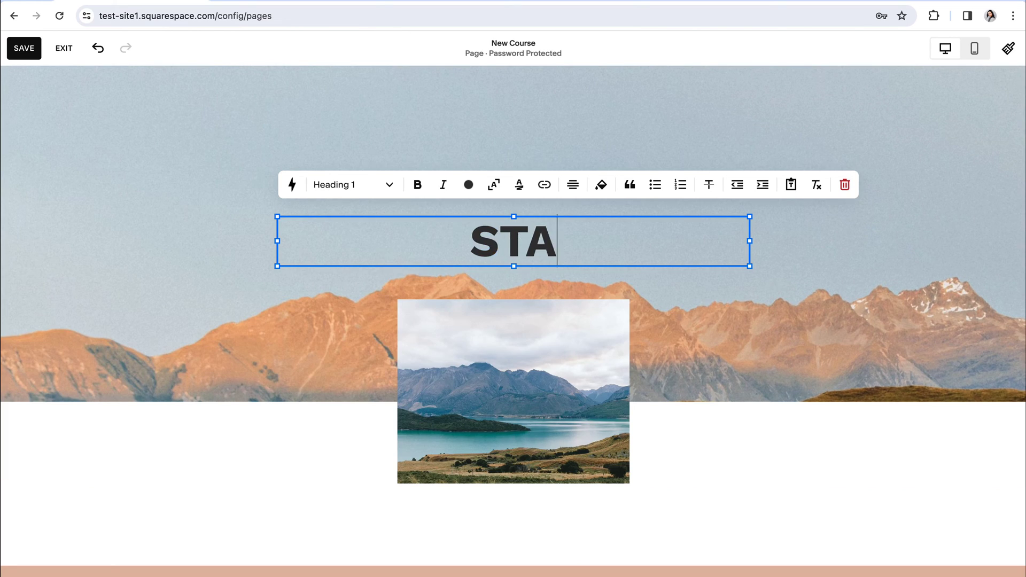
{"action": "type", "text": "RT COURSE HERE"}
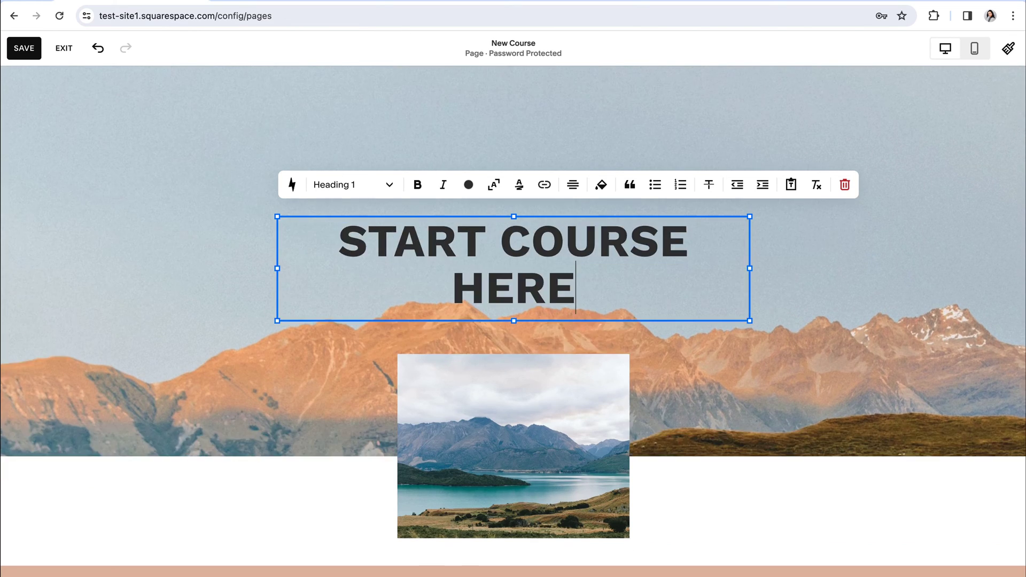
{"action": "left_click", "coordinate": [820, 351]}
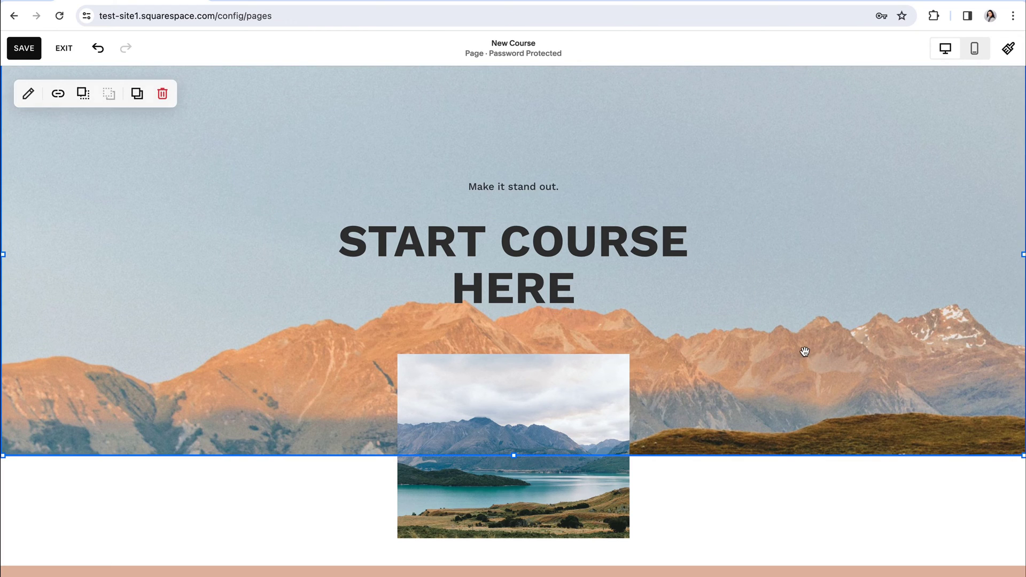
{"action": "left_click", "coordinate": [23, 55]}
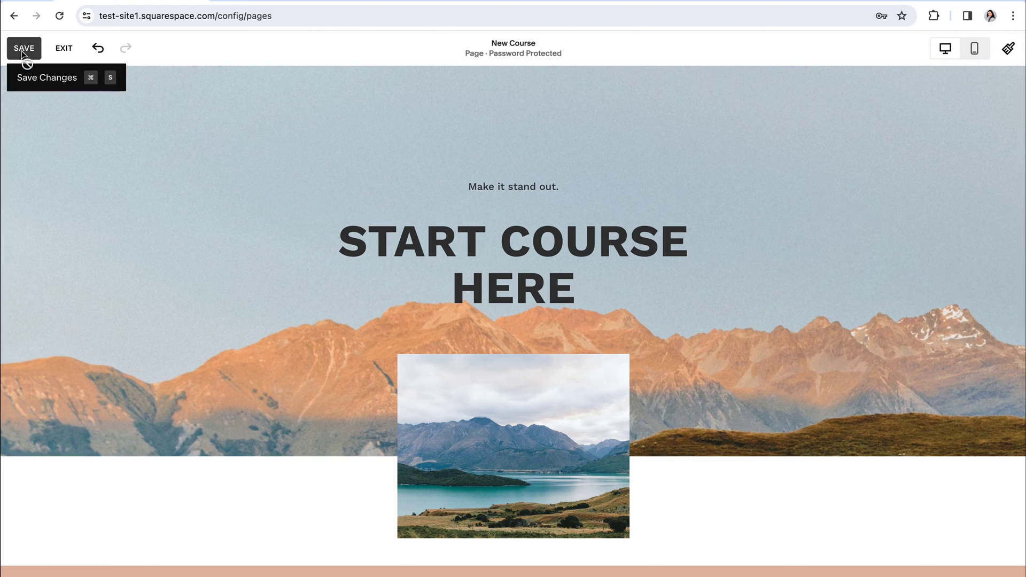
{"action": "left_click", "coordinate": [64, 51]}
{"action": "scroll", "coordinate": [439, 288], "scroll_direction": "down", "scroll_amount": 2}
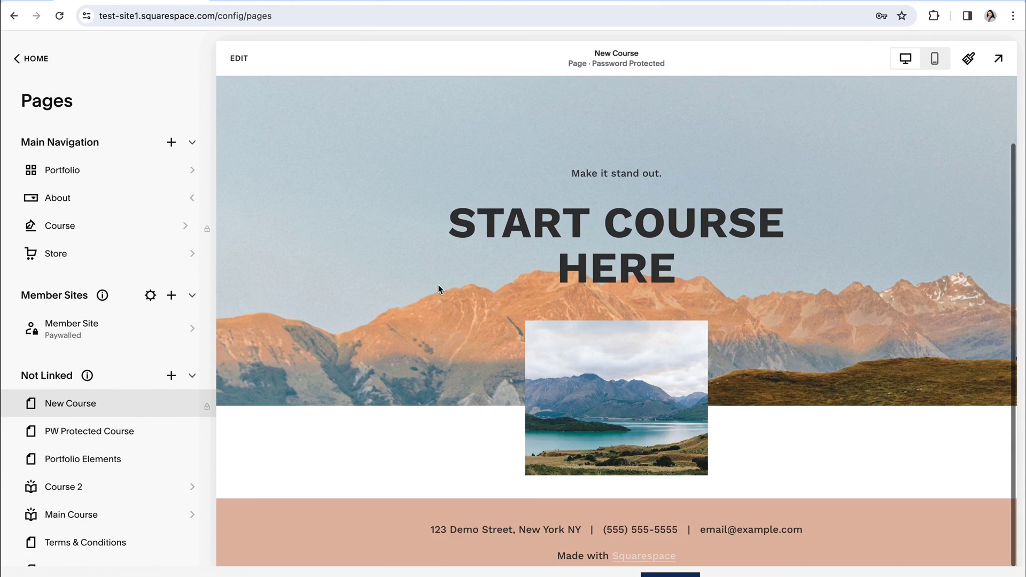
{"action": "scroll", "coordinate": [438, 286], "scroll_direction": "up", "scroll_amount": 3}
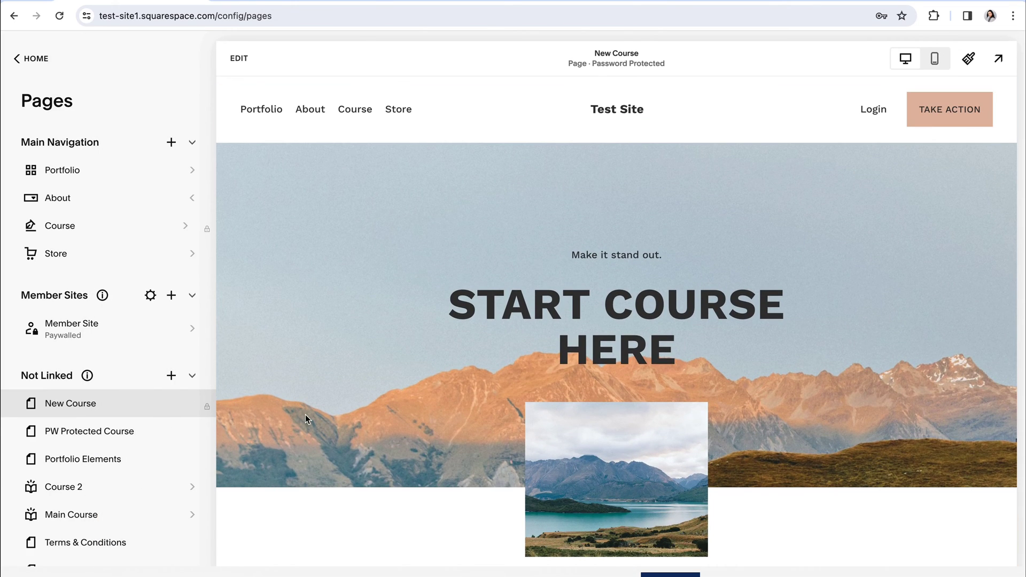
- Add a Blog Course blog page under Not Linked with the four-column grid layout
{"action": "left_click", "coordinate": [171, 376]}
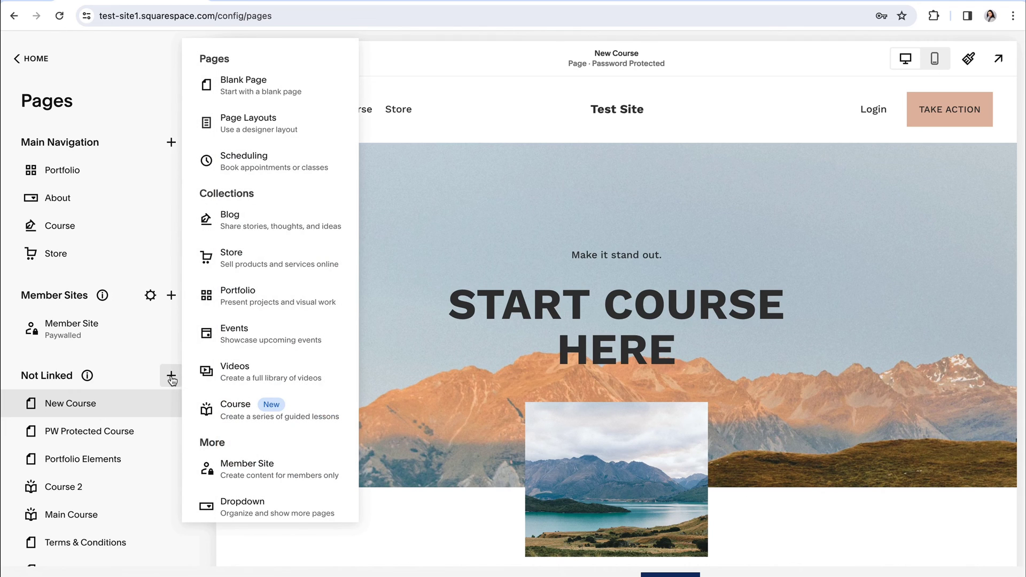
{"action": "left_click", "coordinate": [239, 218]}
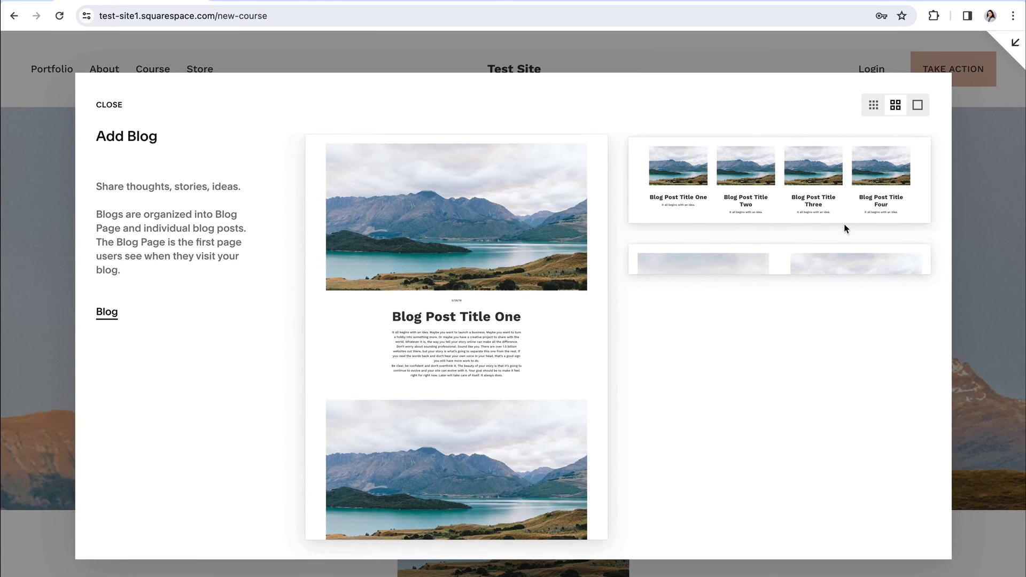
{"action": "left_click", "coordinate": [777, 189]}
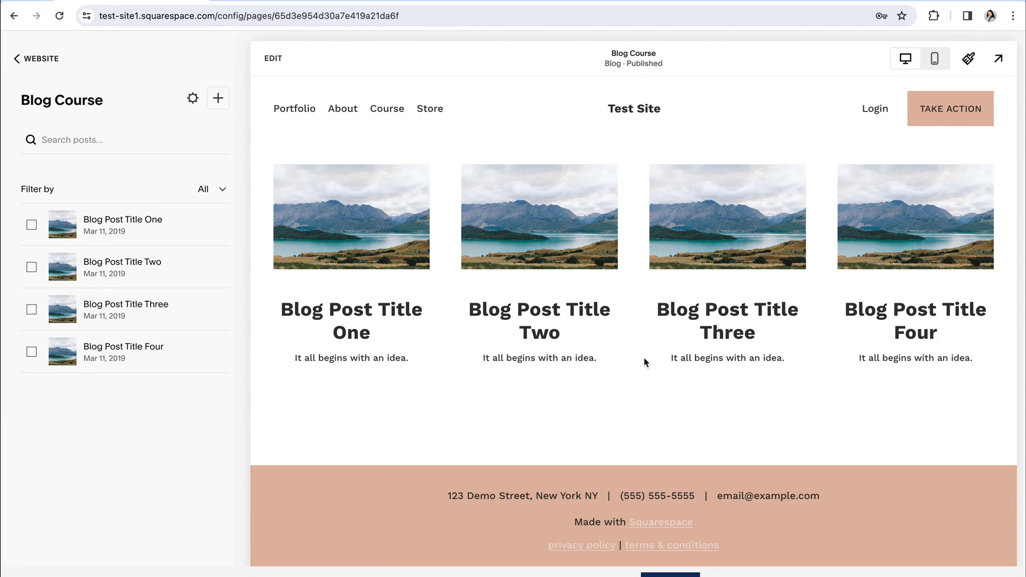
- Browse Blog Post Titles One to Three, return to the Blog Course listing, then to Pages
{"action": "left_click", "coordinate": [350, 227]}
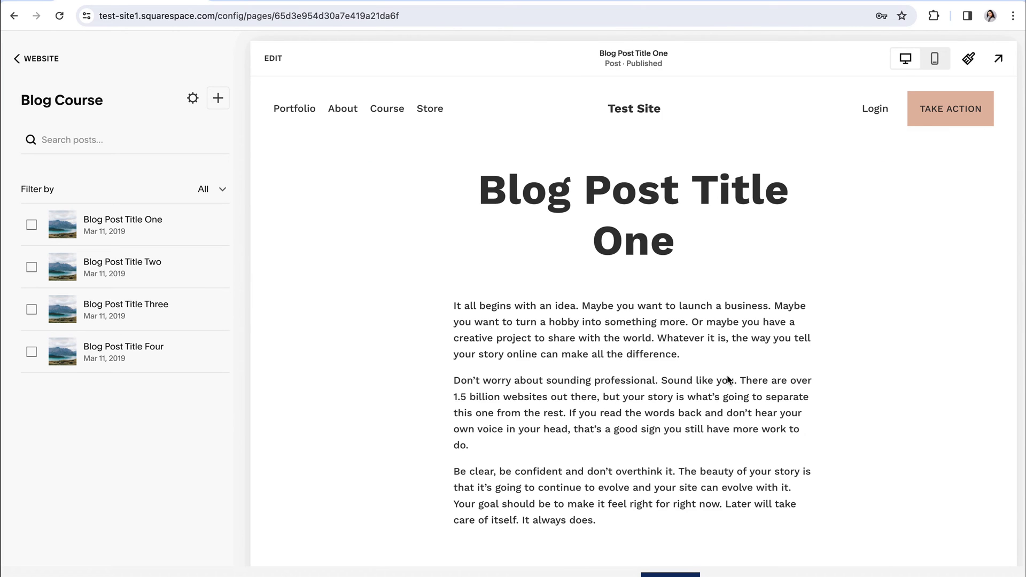
{"action": "scroll", "coordinate": [770, 381], "scroll_direction": "down", "scroll_amount": 3}
{"action": "left_click", "coordinate": [864, 466]}
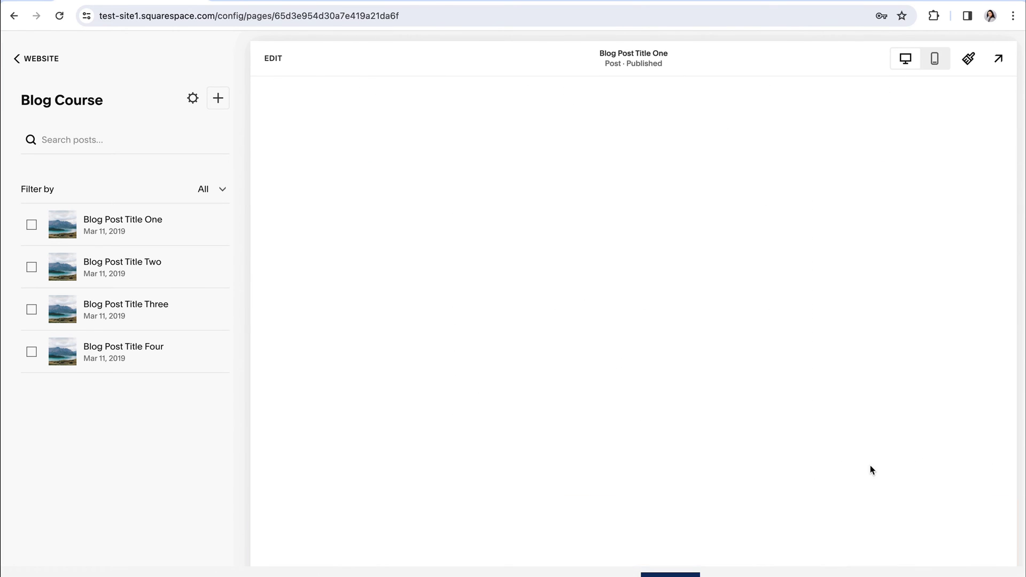
{"action": "scroll", "coordinate": [841, 433], "scroll_direction": "down", "scroll_amount": 2}
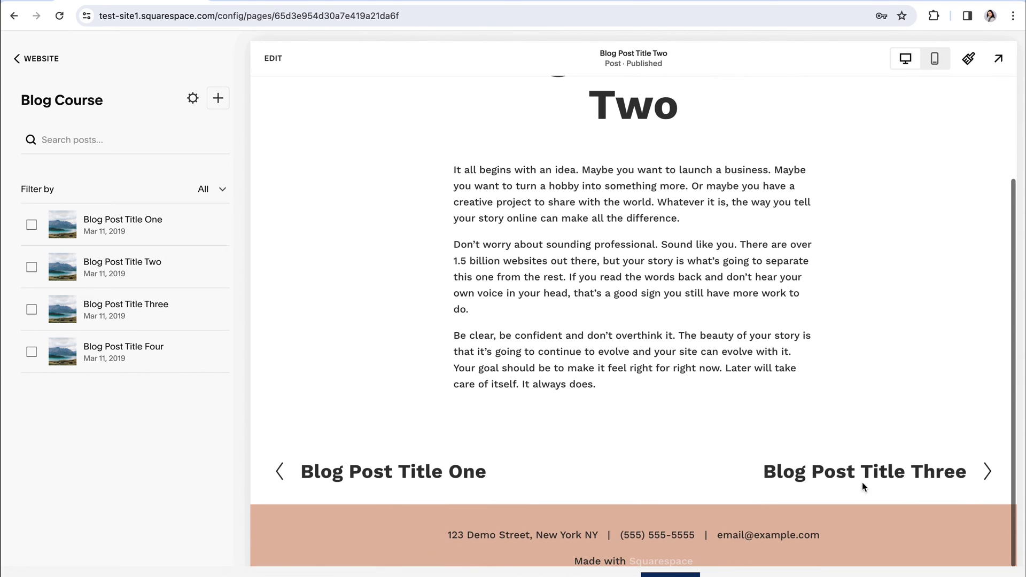
{"action": "left_click", "coordinate": [855, 476]}
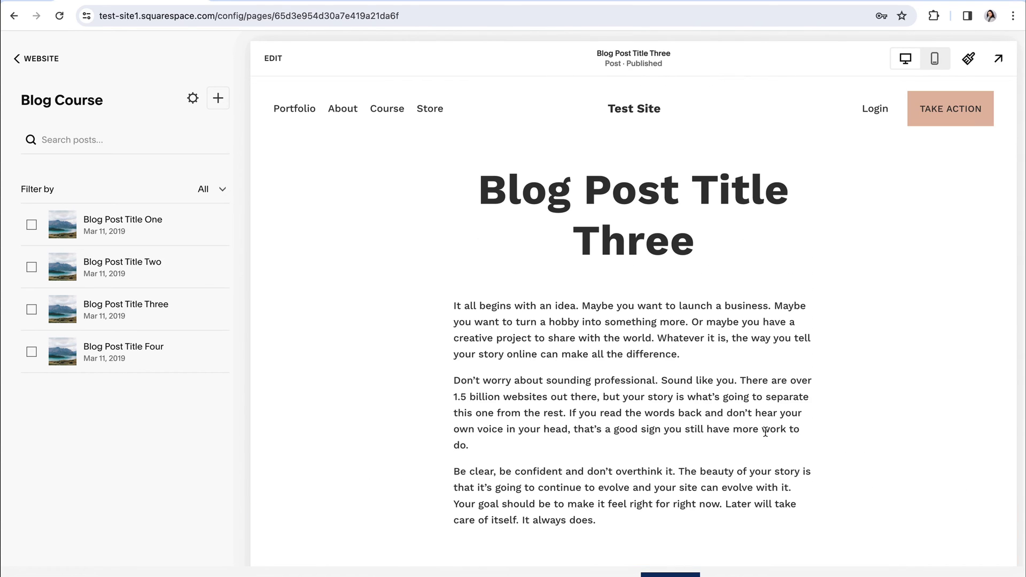
{"action": "scroll", "coordinate": [799, 426], "scroll_direction": "down", "scroll_amount": 2}
{"action": "scroll", "coordinate": [802, 424], "scroll_direction": "down", "scroll_amount": 2}
{"action": "scroll", "coordinate": [806, 421], "scroll_direction": "up", "scroll_amount": 4}
{"action": "left_click", "coordinate": [62, 106]}
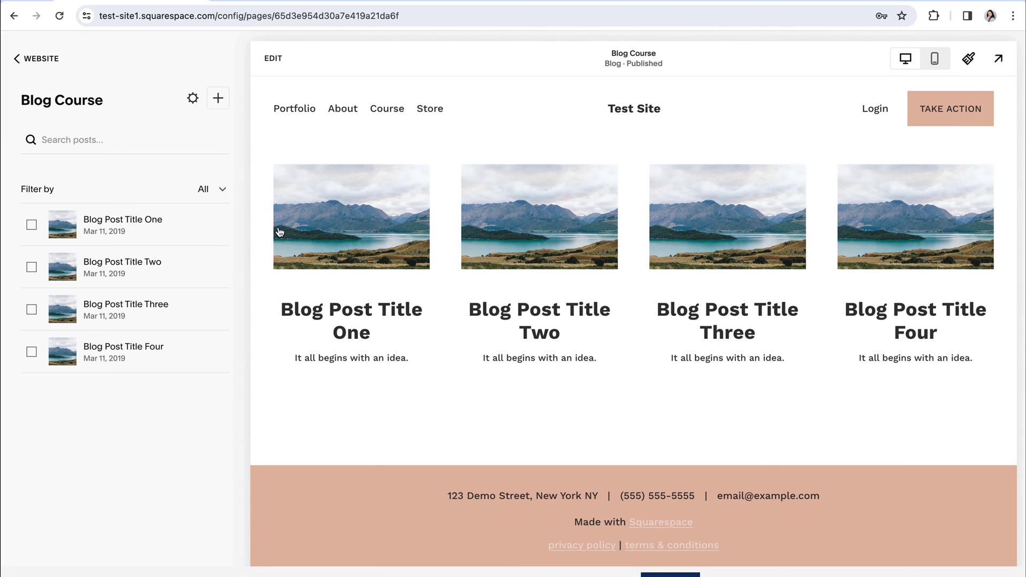
{"action": "left_click", "coordinate": [33, 59]}
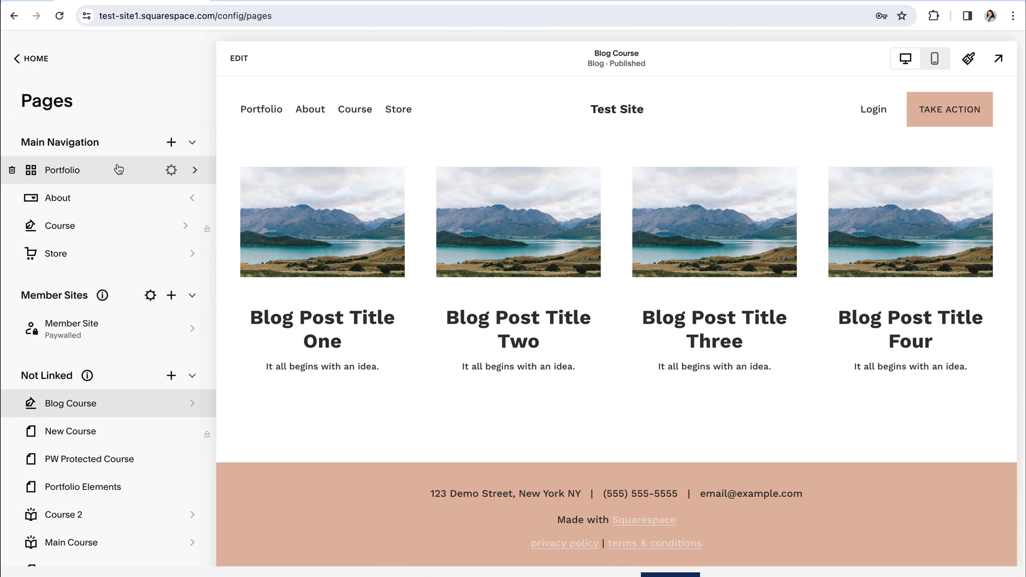
- Add a new store, Store 1, under Not Linked
{"action": "left_click", "coordinate": [171, 376]}
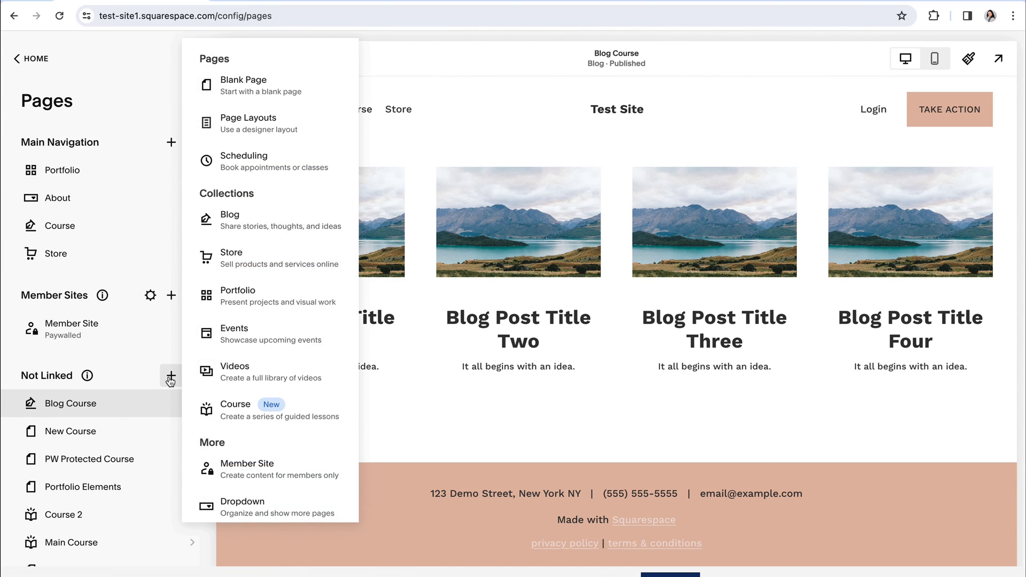
{"action": "left_click", "coordinate": [262, 260]}
{"action": "left_click", "coordinate": [356, 359]}
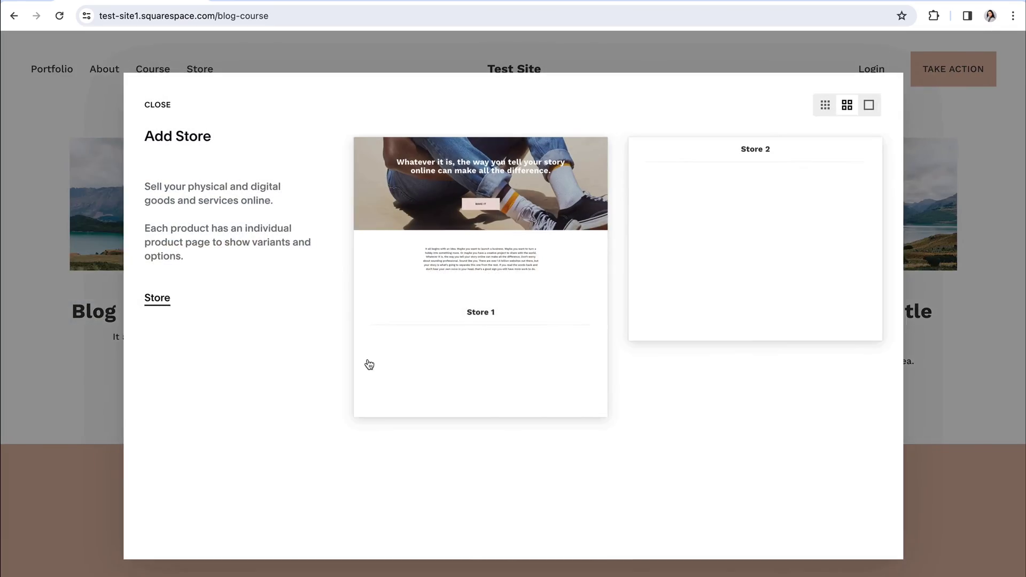
- Start a digital download product in Store 1, review its fields including the download file, then cancel it
{"action": "left_click", "coordinate": [525, 305]}
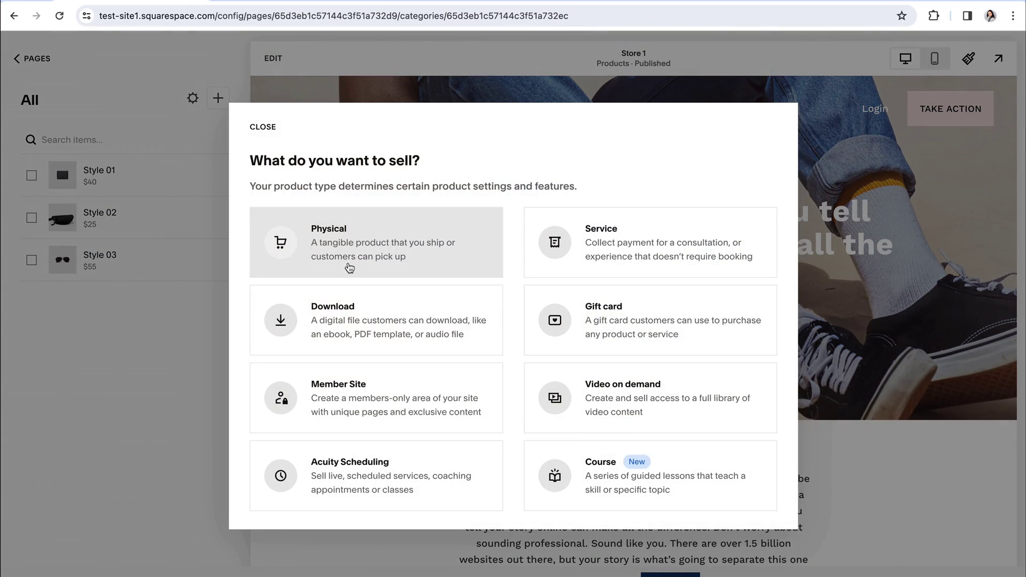
{"action": "left_click", "coordinate": [337, 318]}
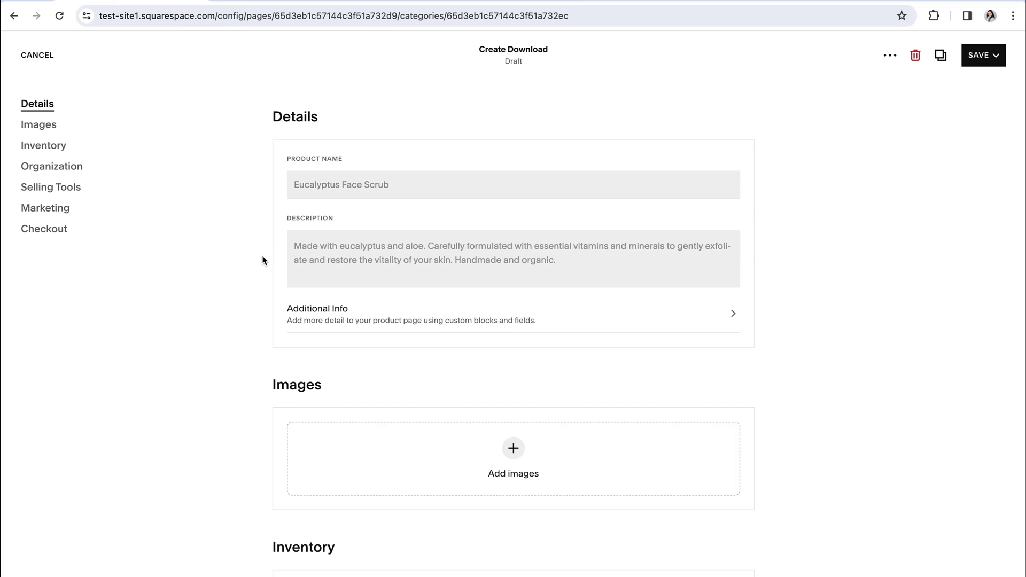
{"action": "scroll", "coordinate": [262, 257], "scroll_direction": "down", "scroll_amount": 5}
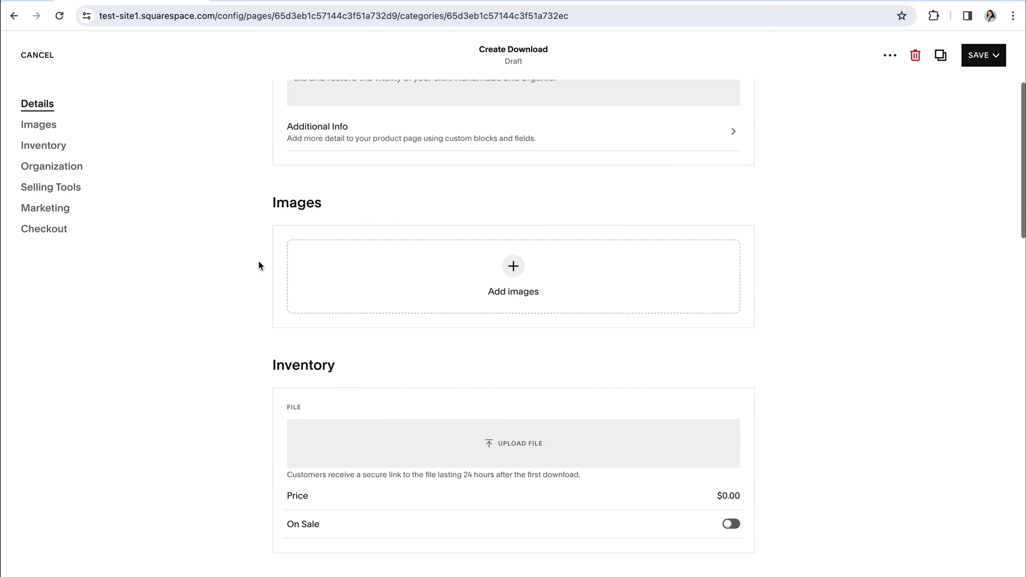
{"action": "scroll", "coordinate": [259, 266], "scroll_direction": "down", "scroll_amount": 6}
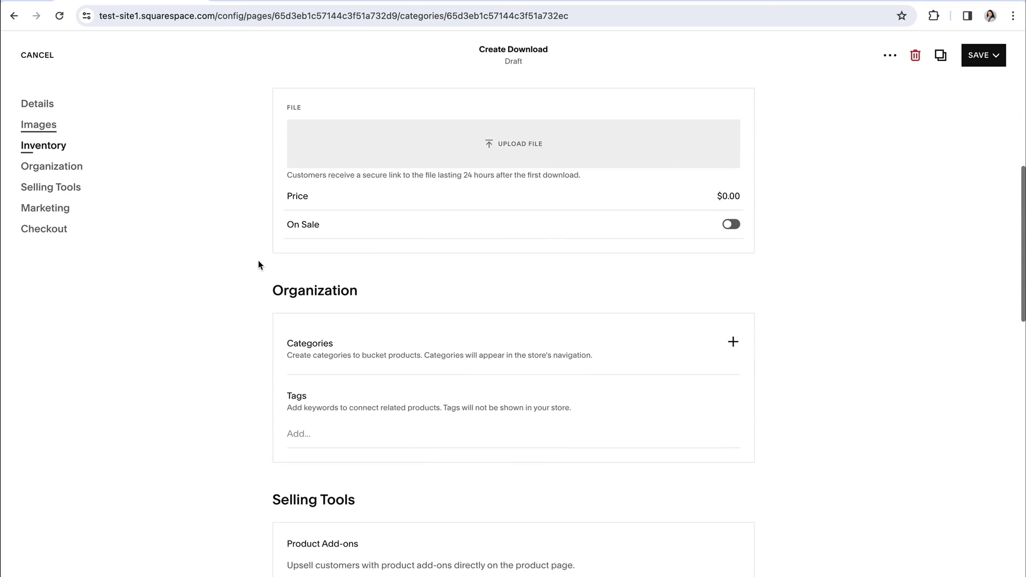
{"action": "scroll", "coordinate": [257, 260], "scroll_direction": "up", "scroll_amount": 4}
{"action": "double_click", "coordinate": [249, 246]}
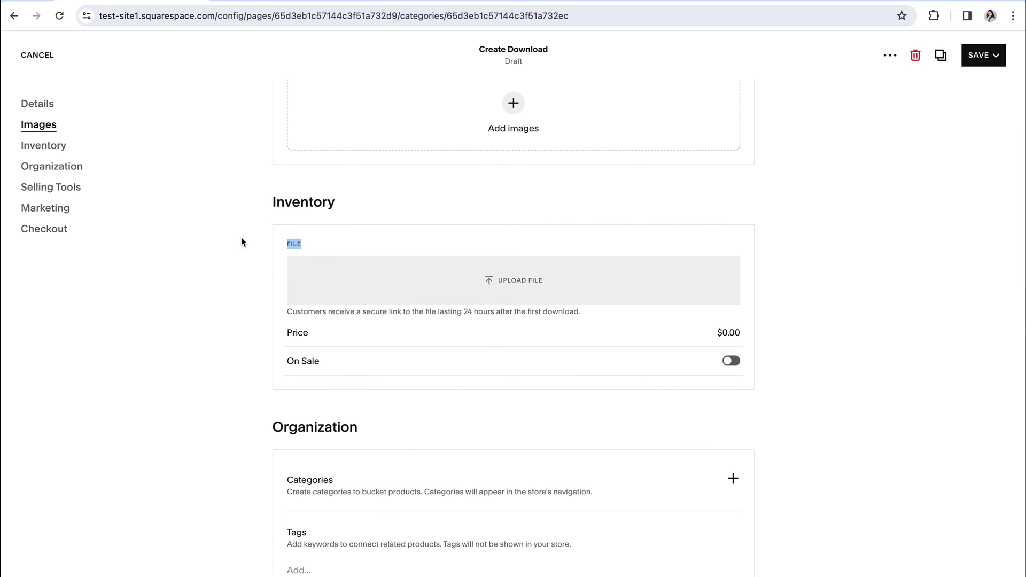
{"action": "left_click", "coordinate": [242, 287]}
{"action": "left_click", "coordinate": [44, 59]}
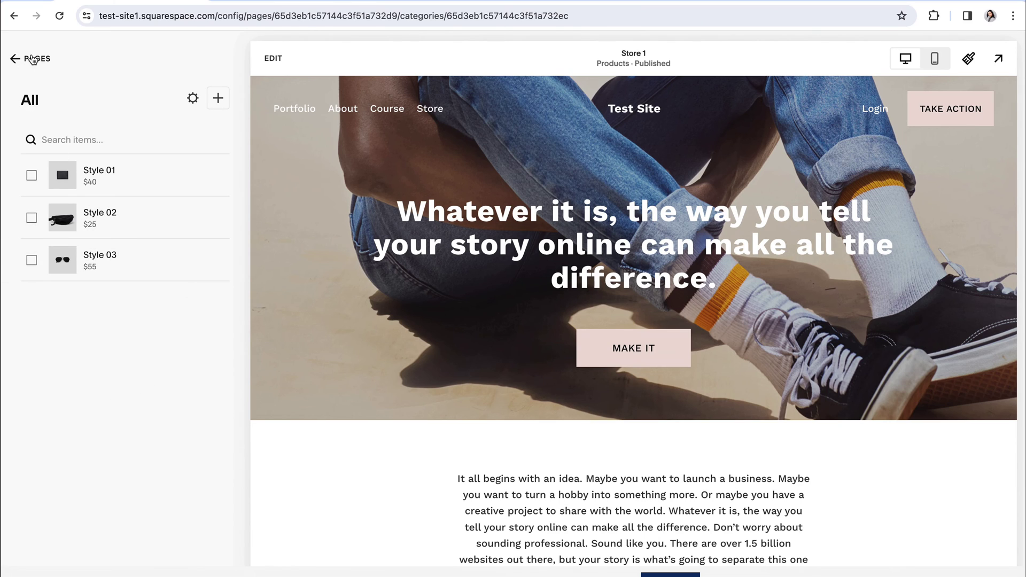
- Return to Pages and preview PW Protected Course, scrolling past its welcome heading and video
{"action": "left_click", "coordinate": [32, 58]}
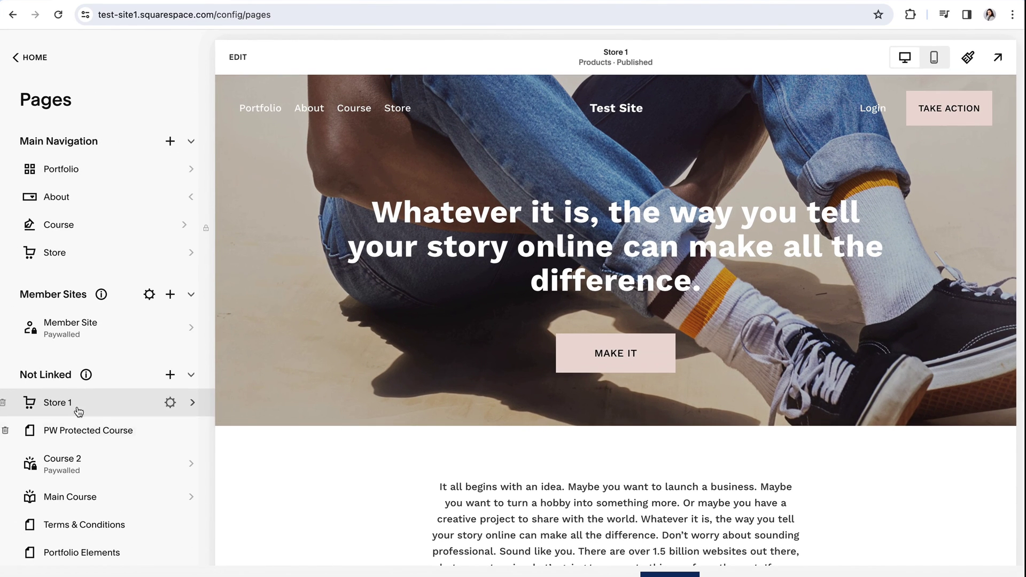
{"action": "left_click", "coordinate": [83, 430]}
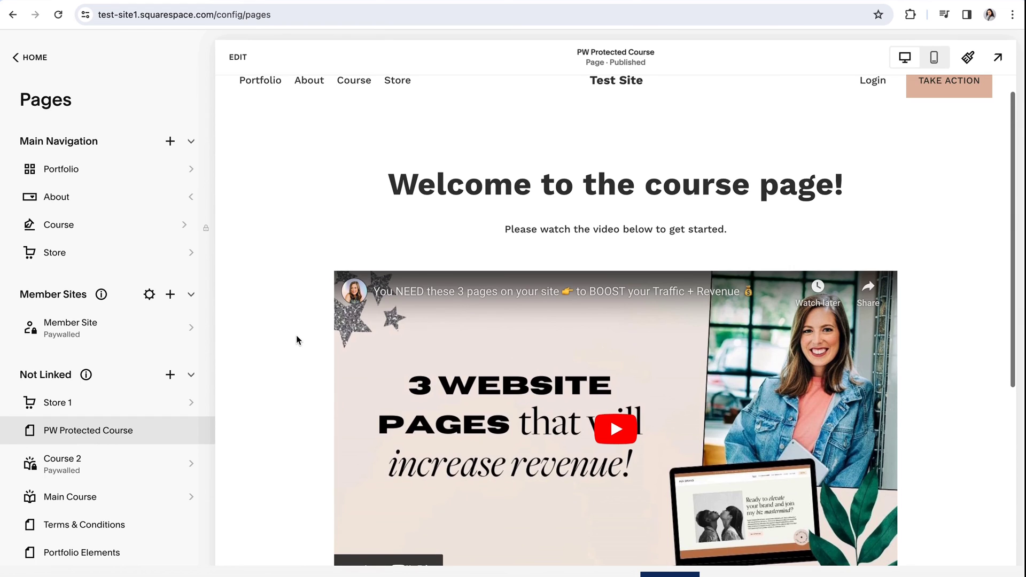
{"action": "scroll", "coordinate": [296, 334], "scroll_direction": "down", "scroll_amount": 3}
{"action": "scroll", "coordinate": [297, 335], "scroll_direction": "down", "scroll_amount": 4}
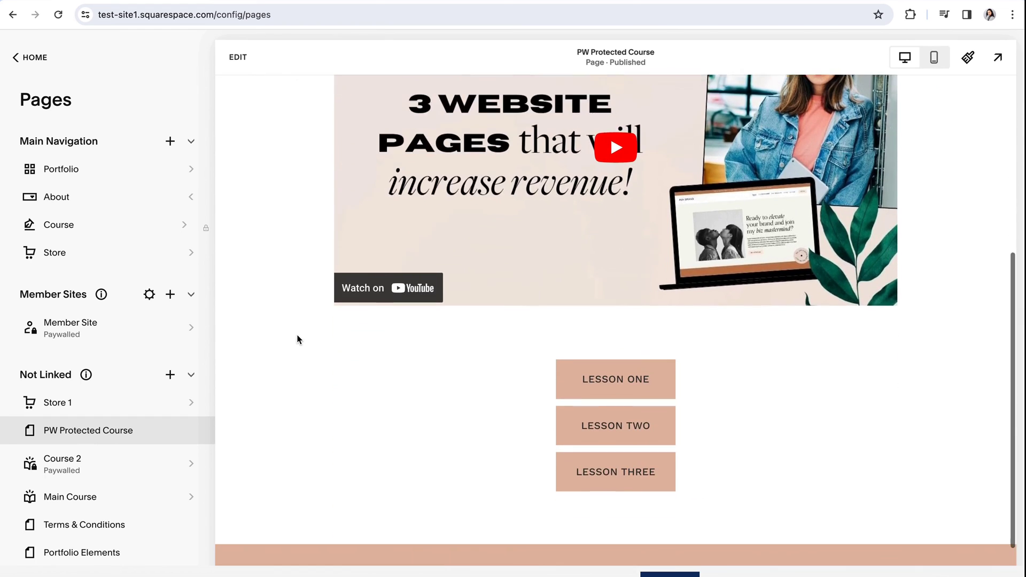
{"action": "scroll", "coordinate": [296, 334], "scroll_direction": "up", "scroll_amount": 5}
{"action": "scroll", "coordinate": [296, 335], "scroll_direction": "up", "scroll_amount": 3}
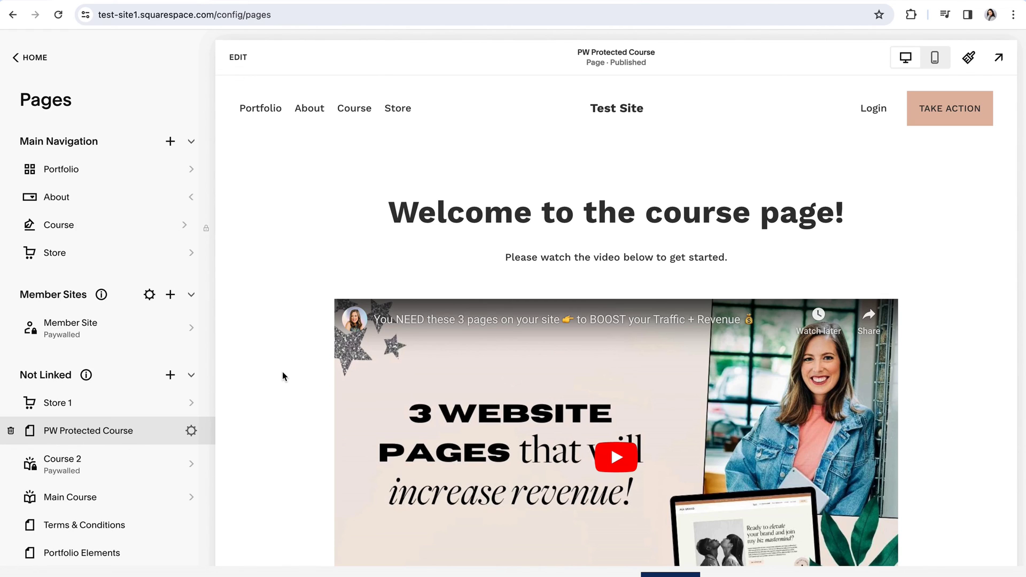
- Browse the Course 2 course and preview its Lesson 1 lesson page
{"action": "left_click", "coordinate": [86, 471]}
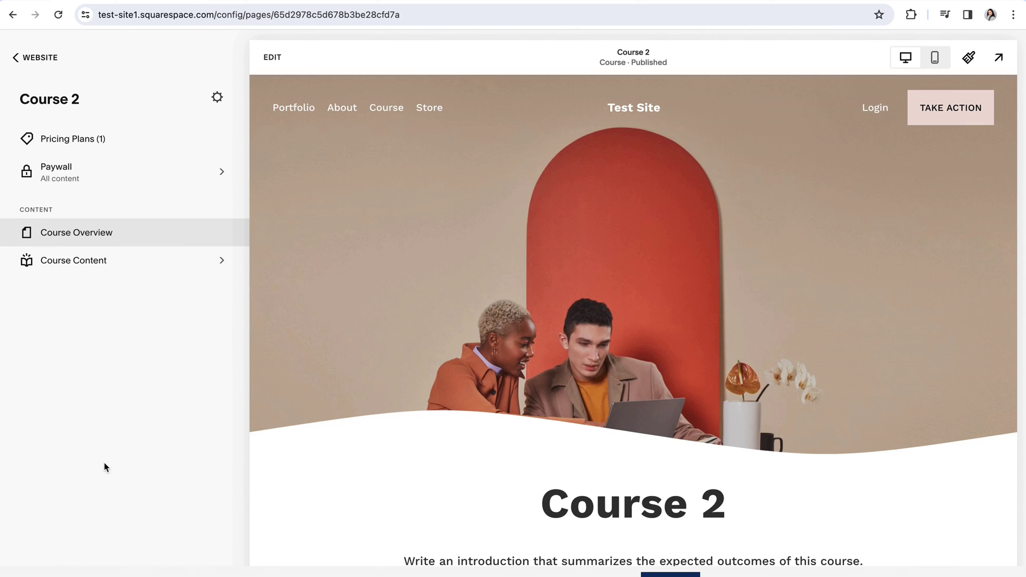
{"action": "scroll", "coordinate": [487, 340], "scroll_direction": "down", "scroll_amount": 5}
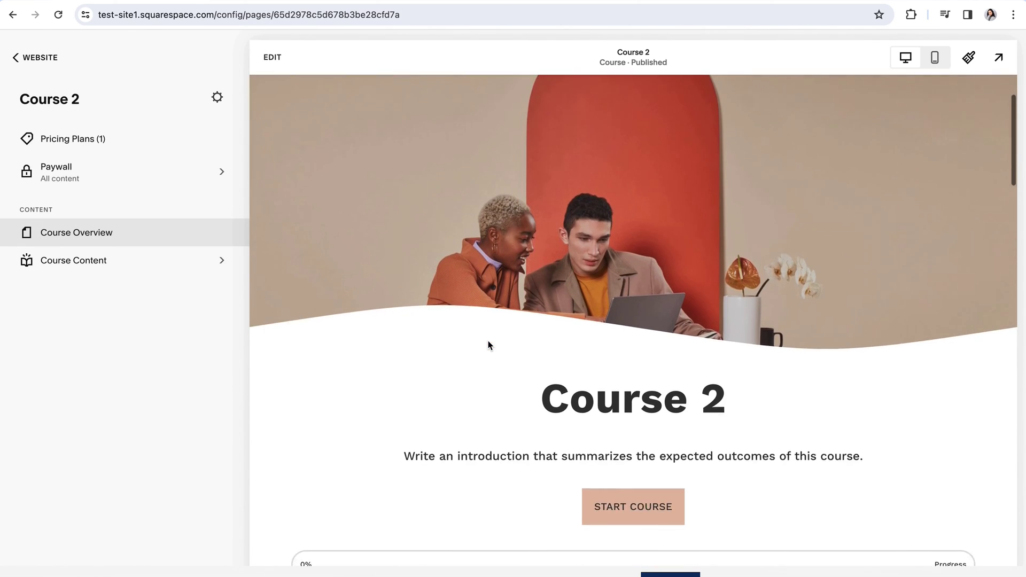
{"action": "scroll", "coordinate": [487, 345], "scroll_direction": "down", "scroll_amount": 3}
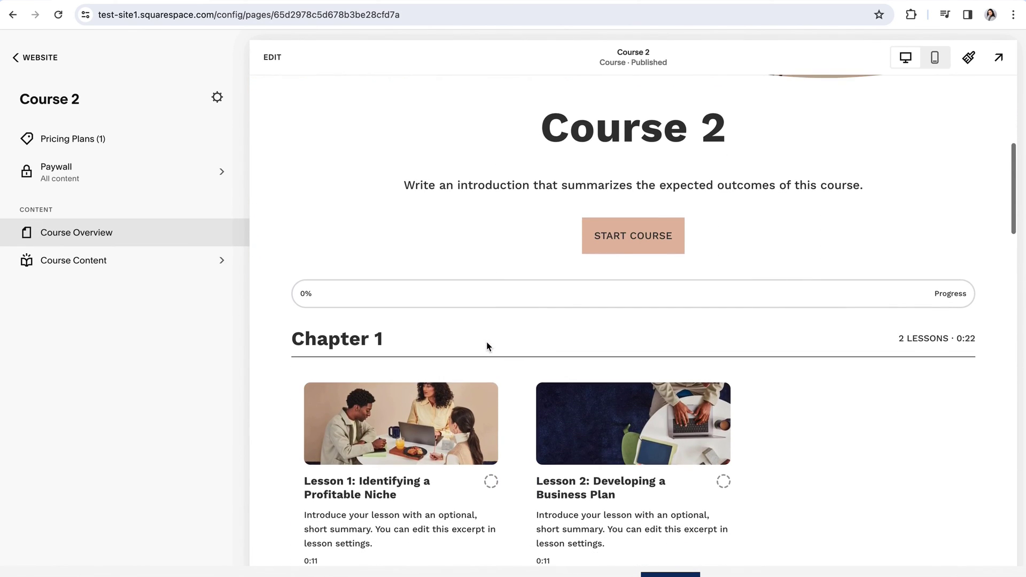
{"action": "left_click", "coordinate": [383, 422]}
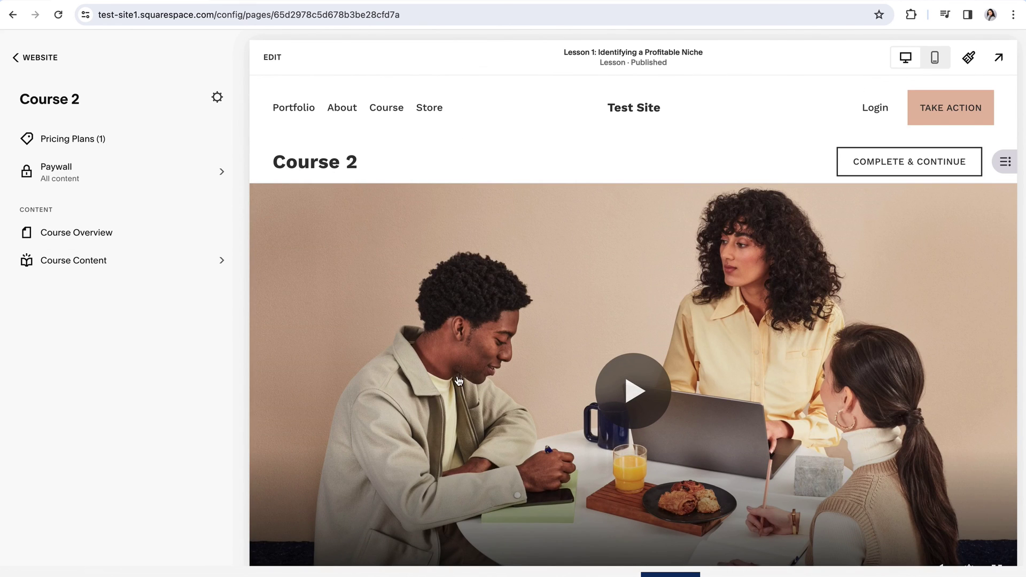
{"action": "scroll", "coordinate": [459, 381], "scroll_direction": "down", "scroll_amount": 6}
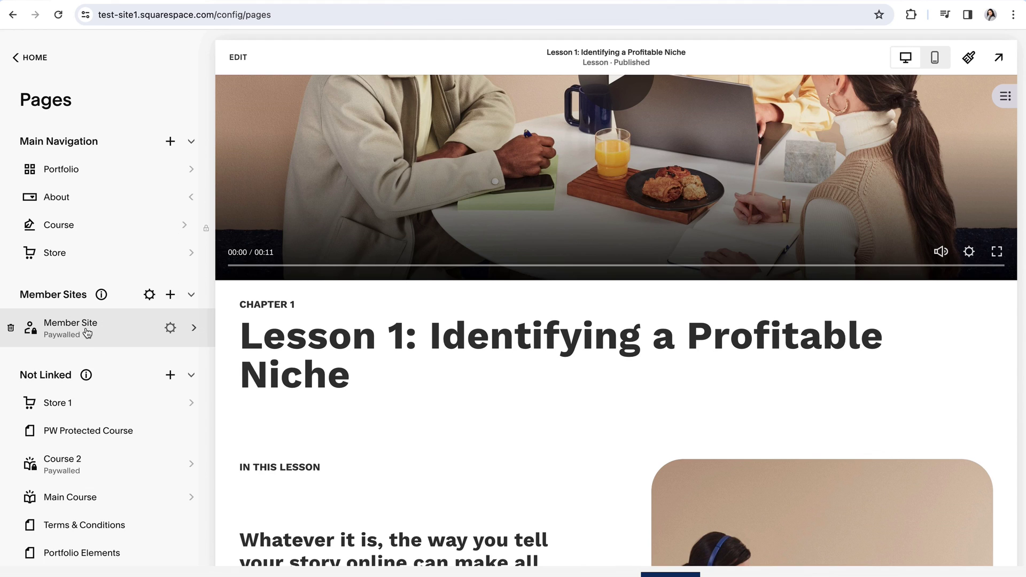
- Preview the paywalled Member Site homepage and its sign-in form, then return to the pages list
{"action": "left_click", "coordinate": [86, 330]}
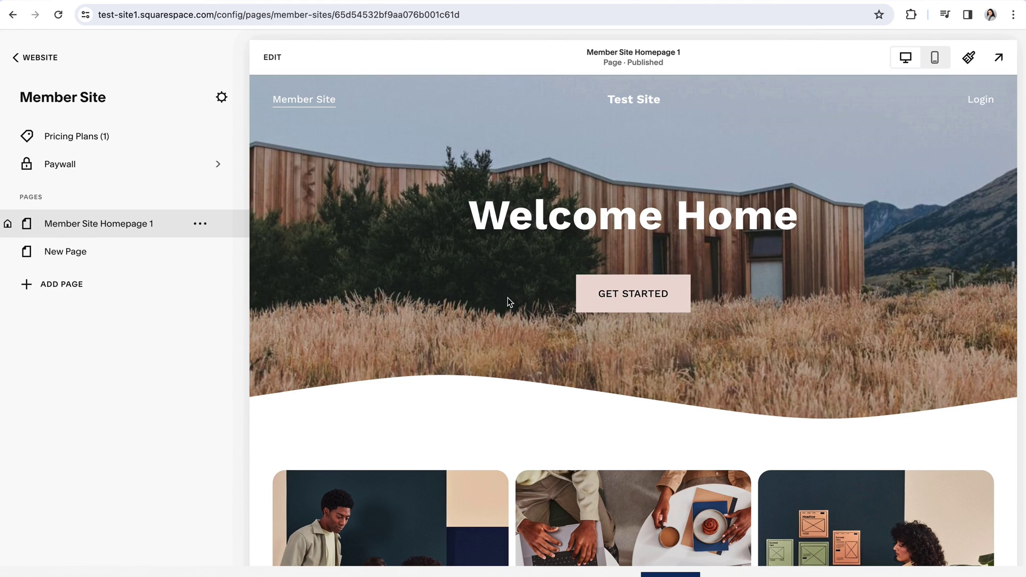
{"action": "scroll", "coordinate": [588, 300], "scroll_direction": "down", "scroll_amount": 2}
{"action": "scroll", "coordinate": [672, 301], "scroll_direction": "up", "scroll_amount": 2}
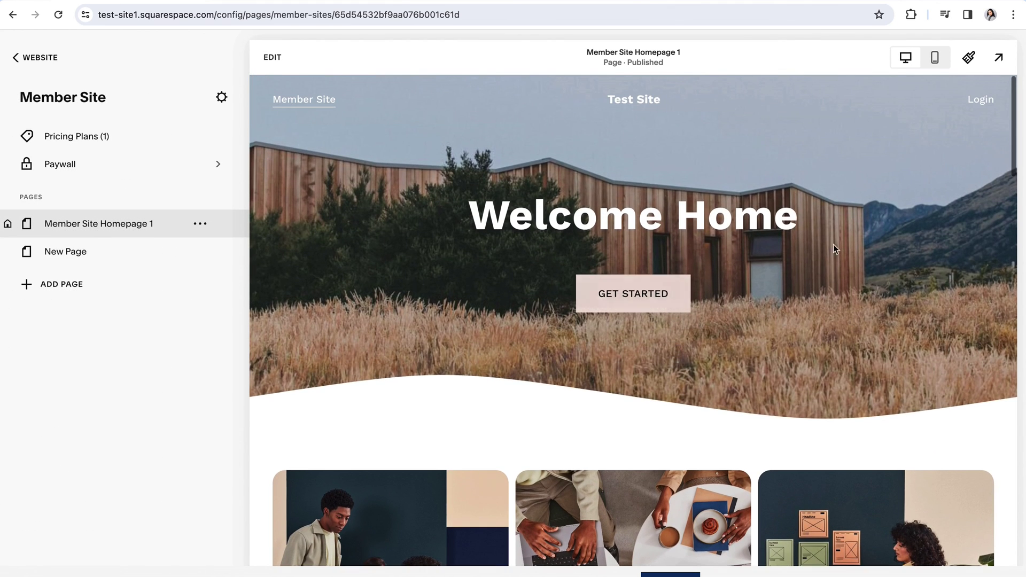
{"action": "left_click", "coordinate": [982, 102]}
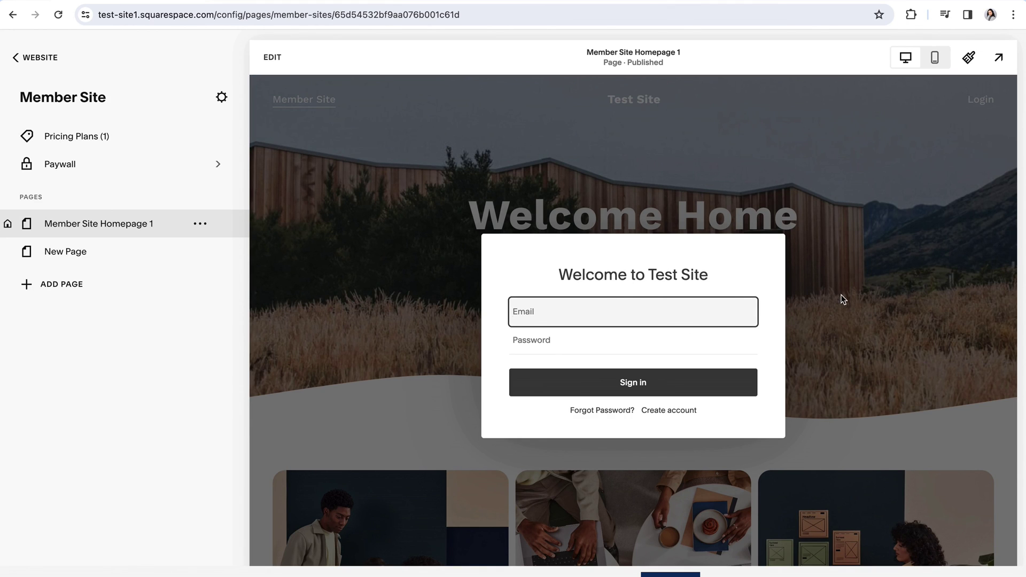
{"action": "left_click", "coordinate": [514, 167]}
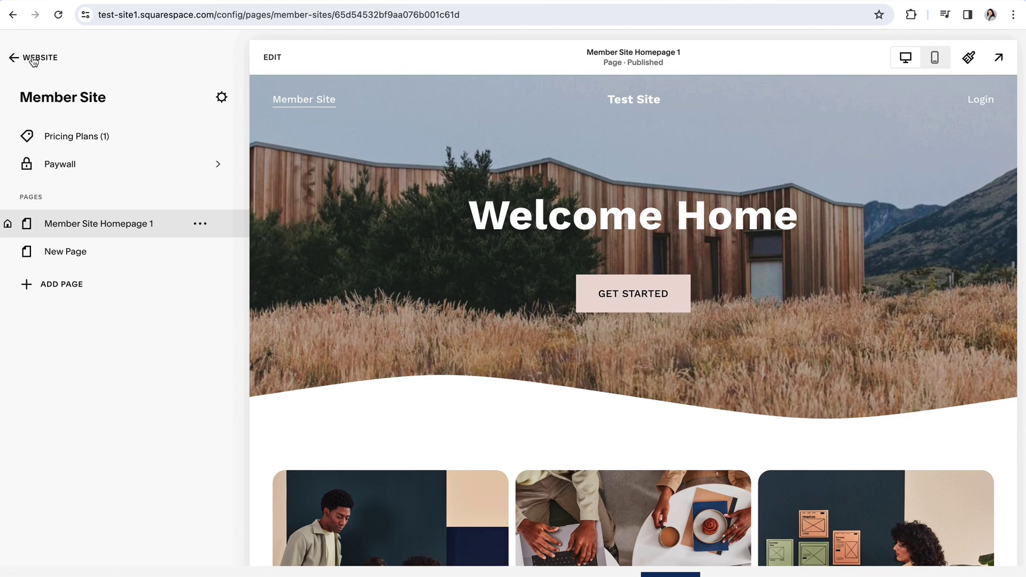
{"action": "left_click", "coordinate": [34, 61]}
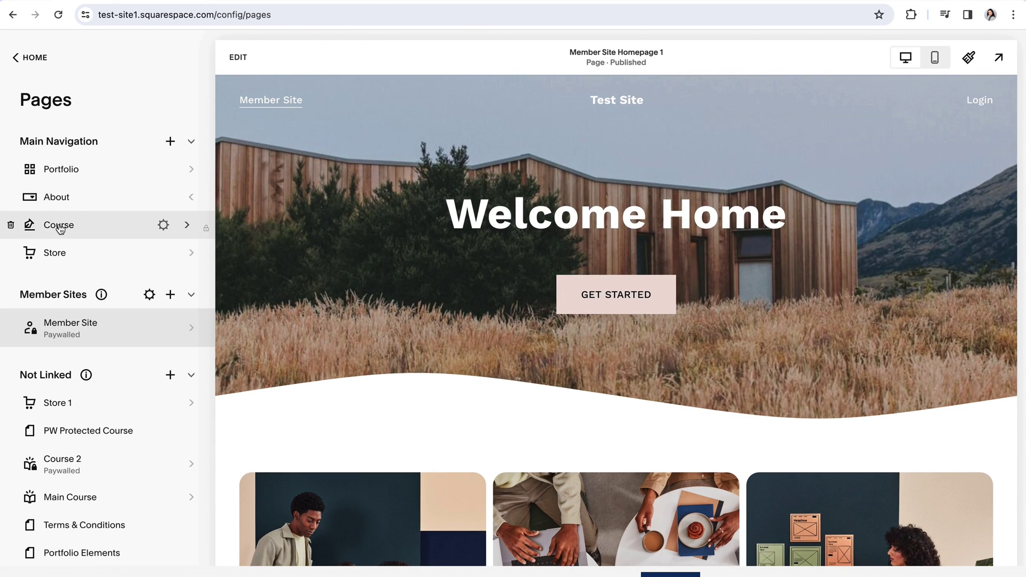
- Preview the Course blog's 'Welcome to the course' page with Lesson One and three sample posts
{"action": "left_click", "coordinate": [60, 227]}
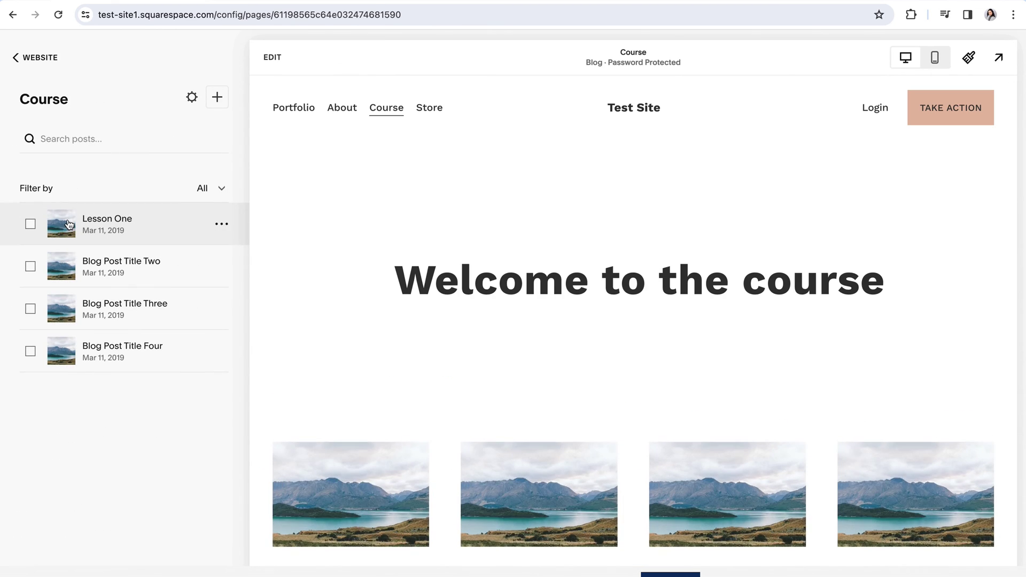
{"action": "scroll", "coordinate": [515, 353], "scroll_direction": "down", "scroll_amount": 4}
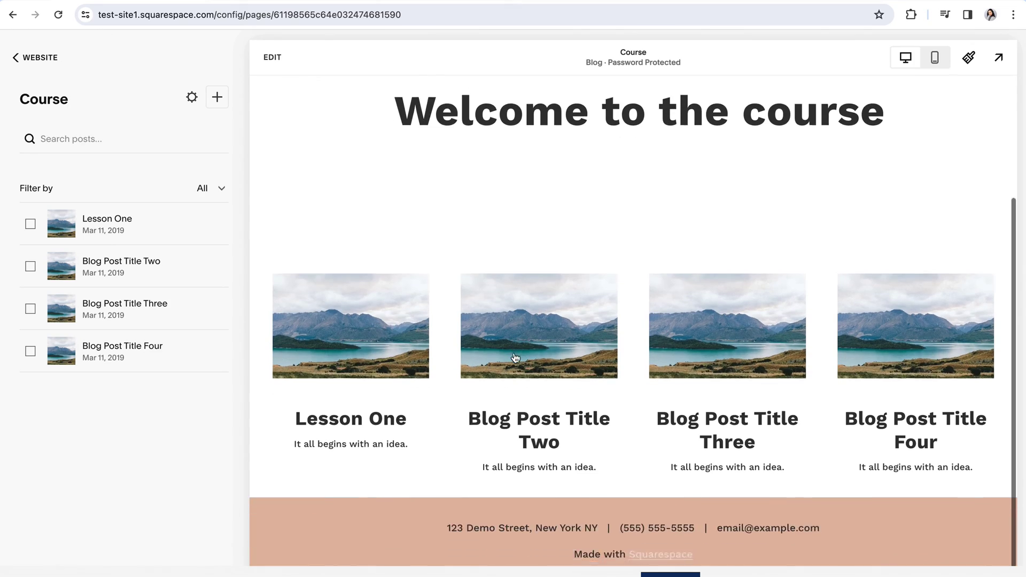